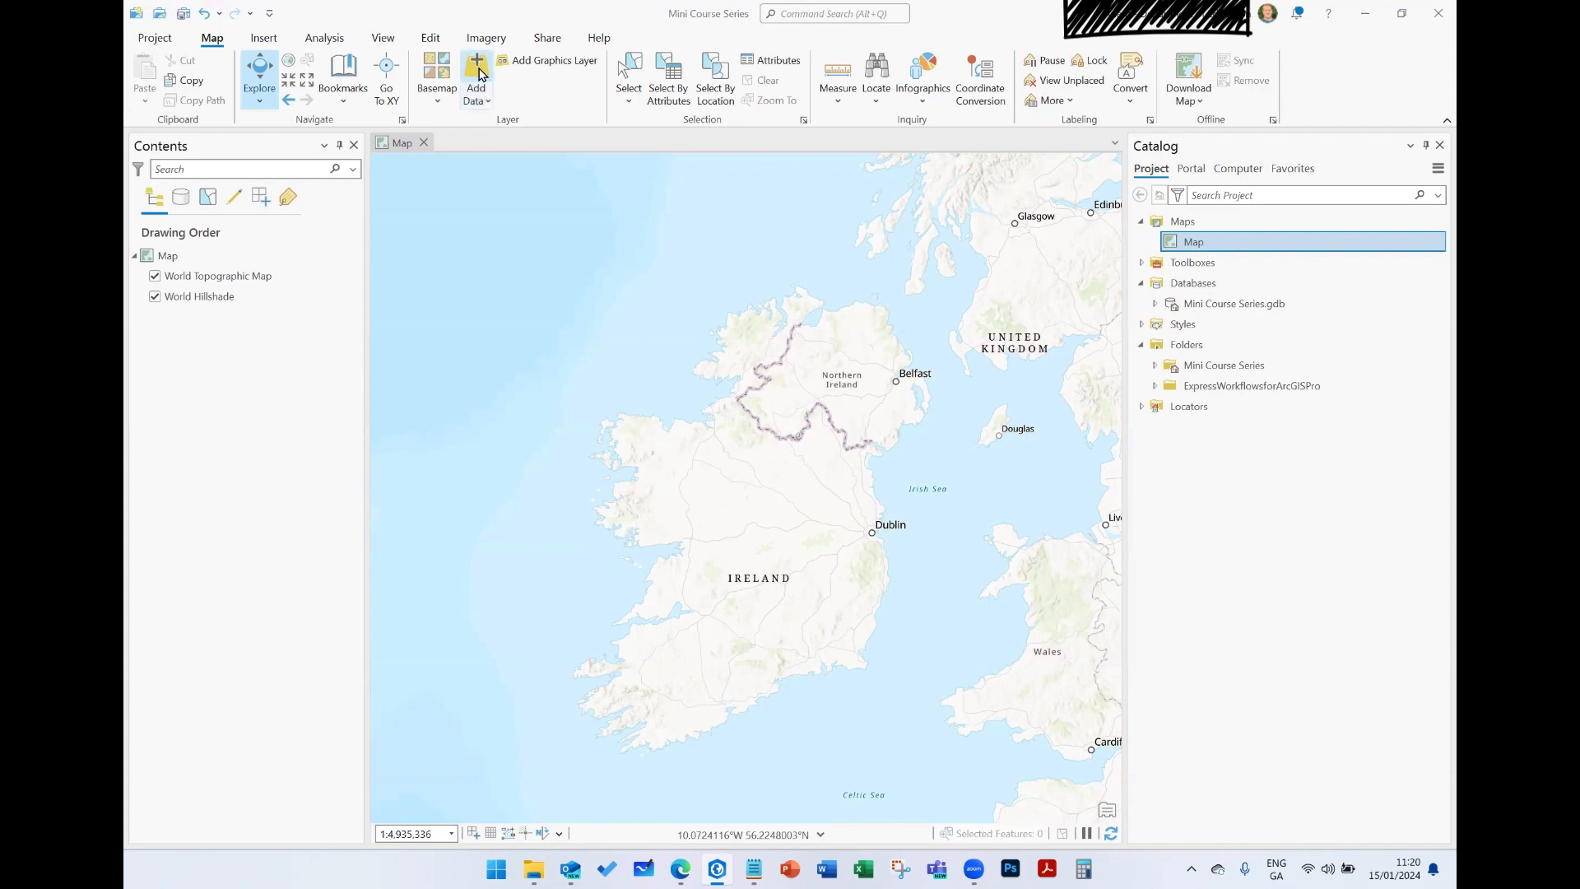
left_click(479, 72)
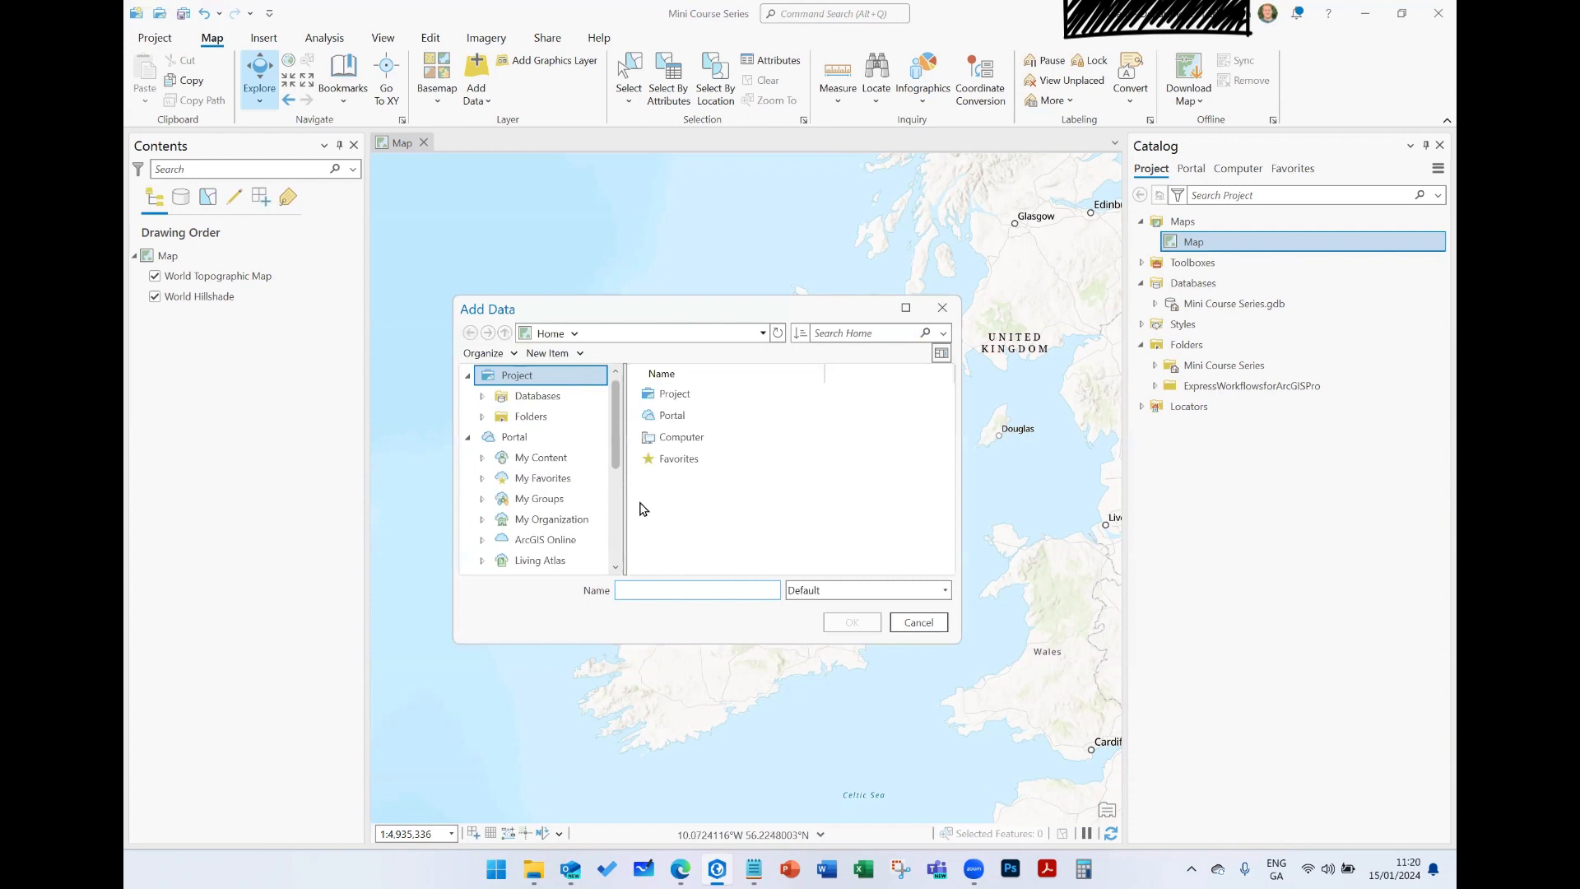
left_click(943, 311)
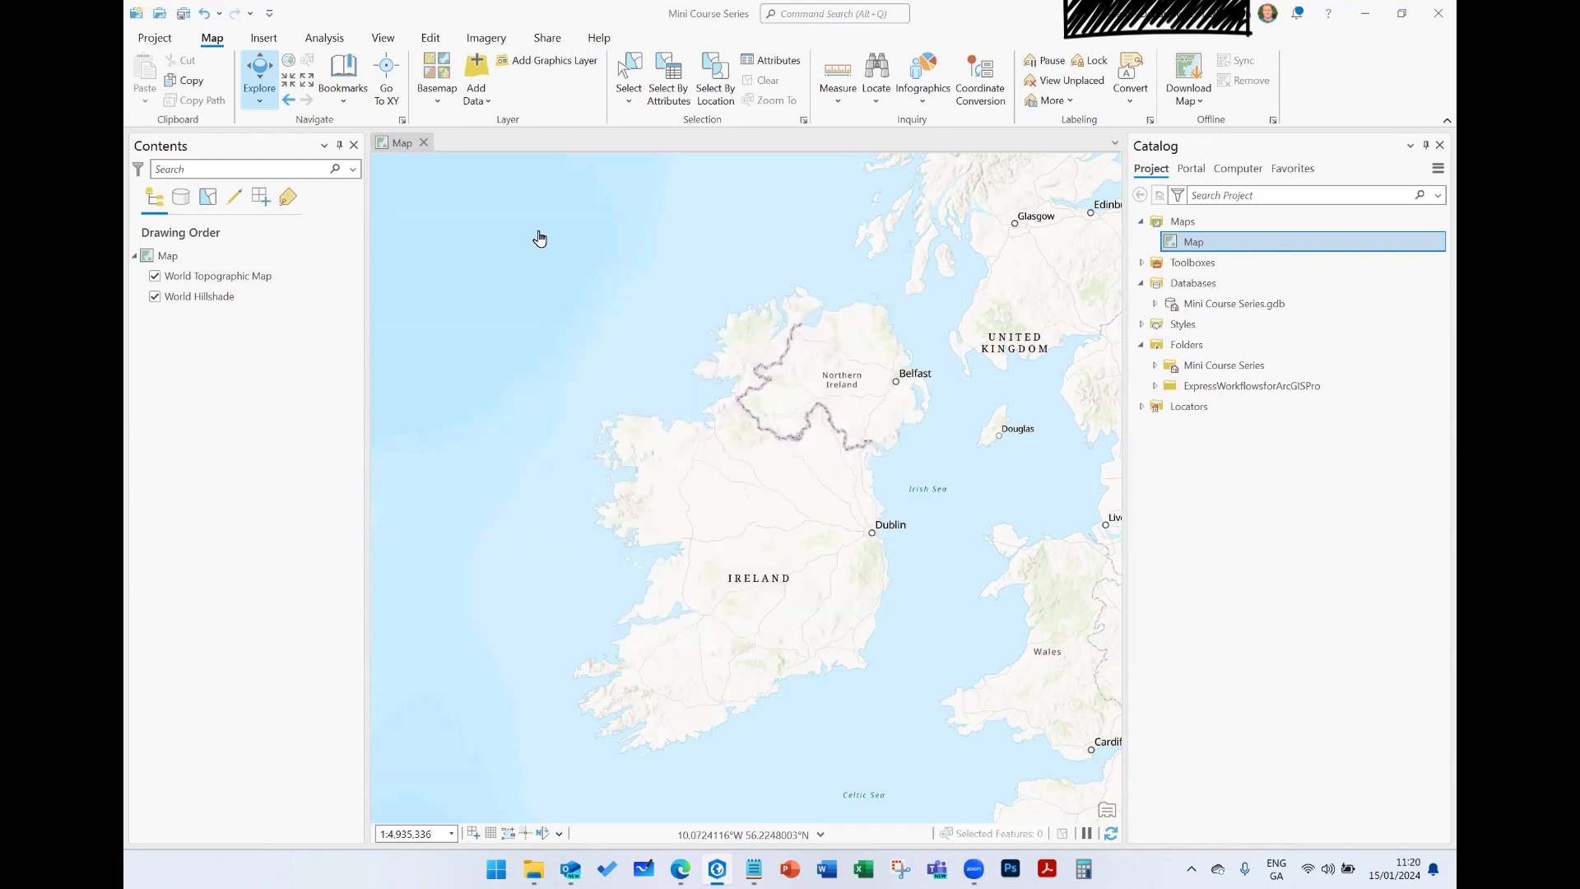
left_click(482, 99)
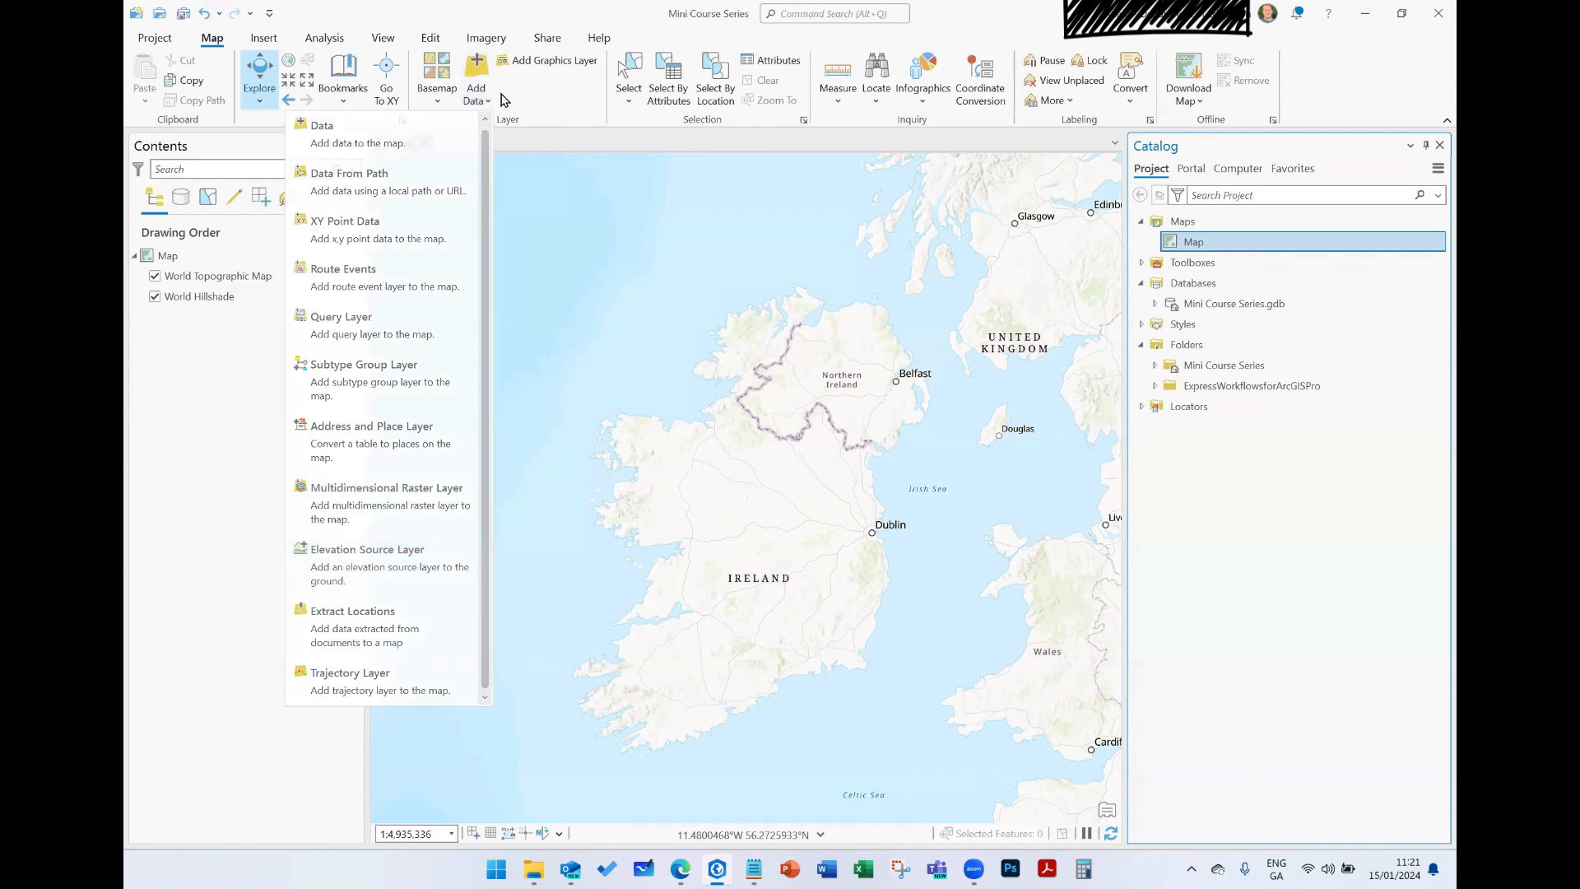
left_click(475, 69)
- Browse the project folder connections for data to add, checking ExpressWorkflowsforArcGISPro and its ProCoursePracticals.gdb geodatabase, and return to the folder list
left_click(475, 69)
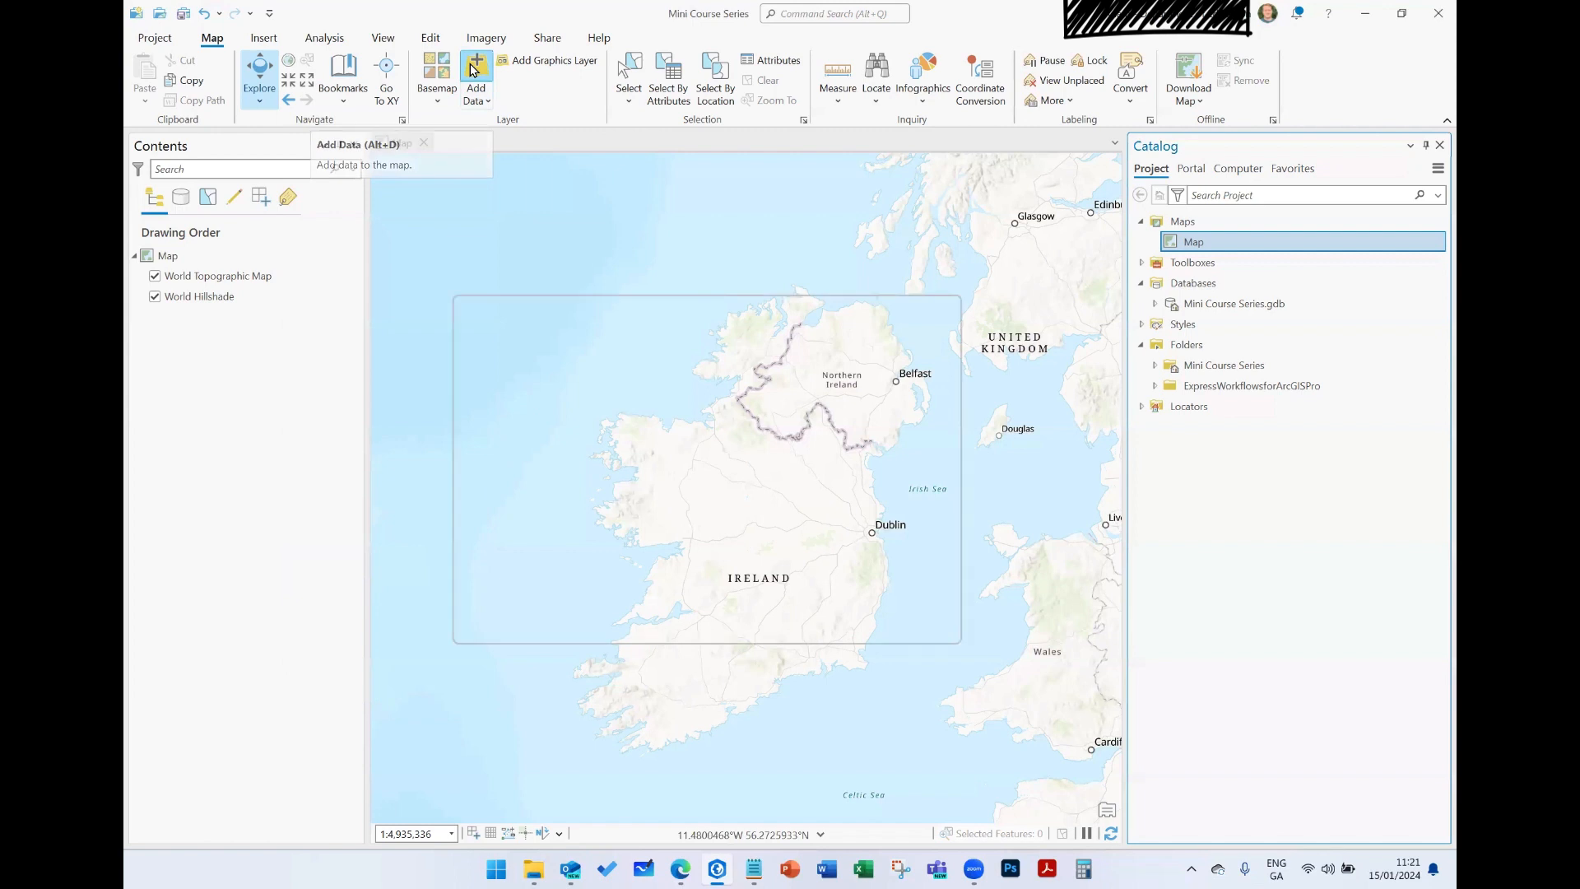
left_click(550, 451)
left_click(556, 418)
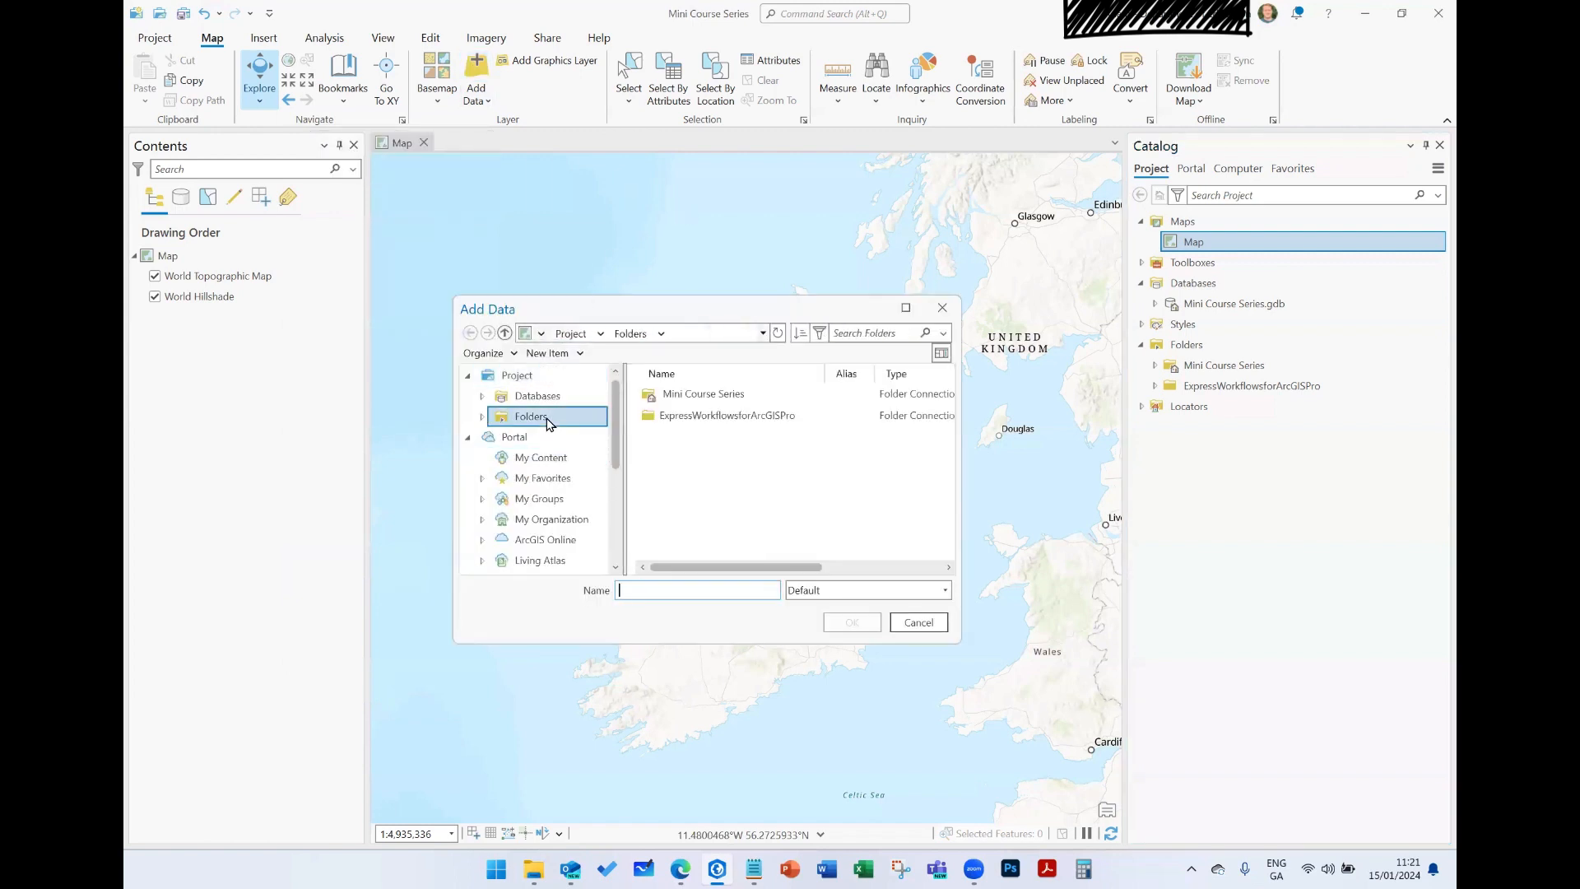
scroll(562, 429, "down", 5)
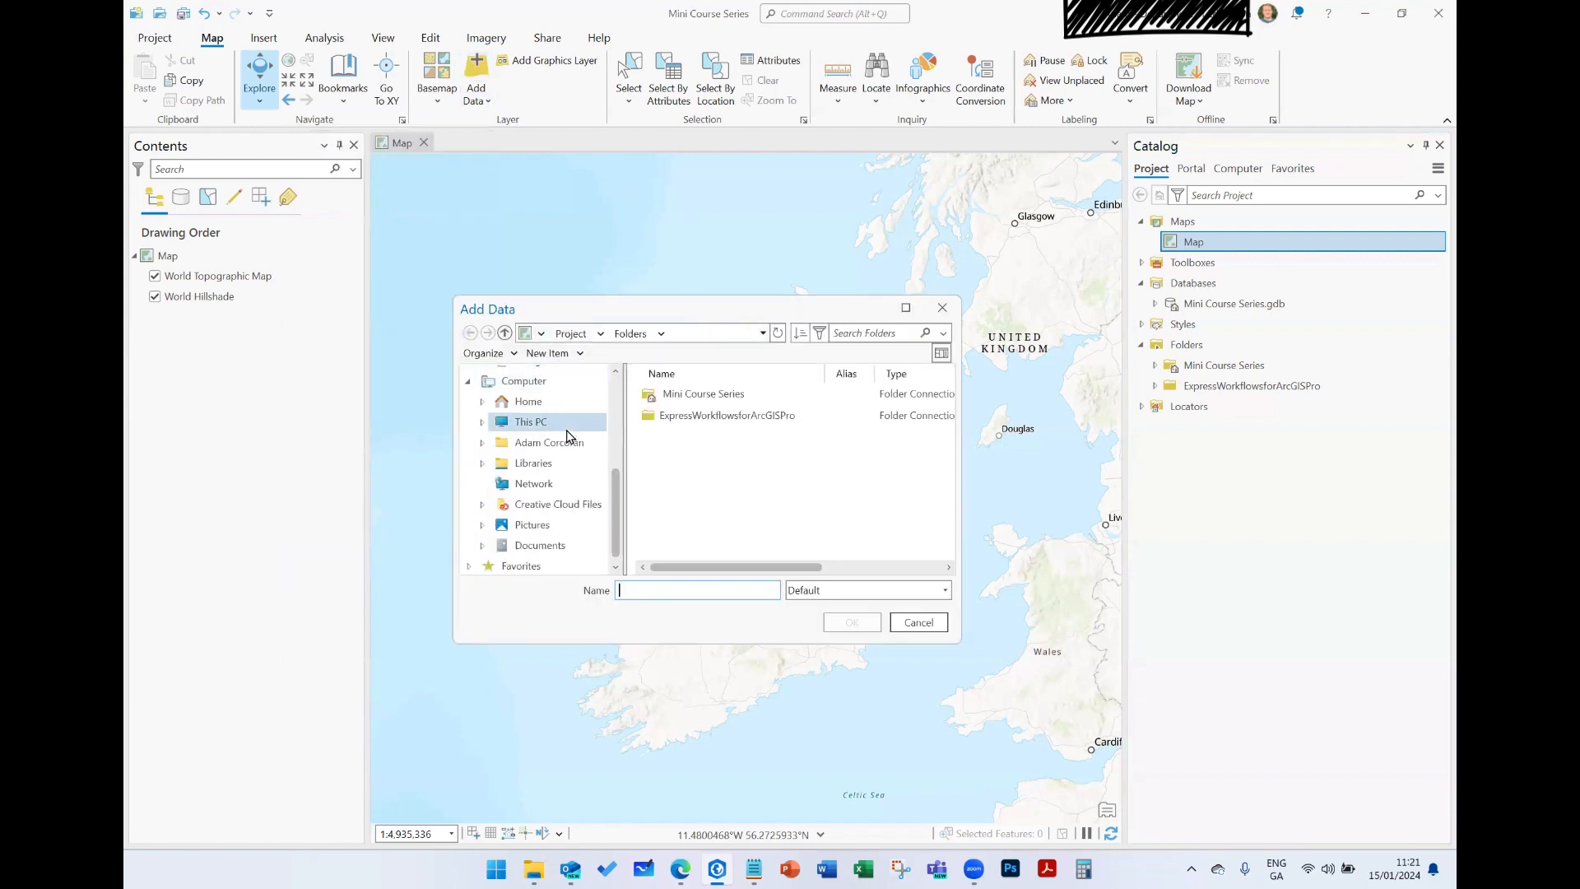
scroll(567, 436, "up", 5)
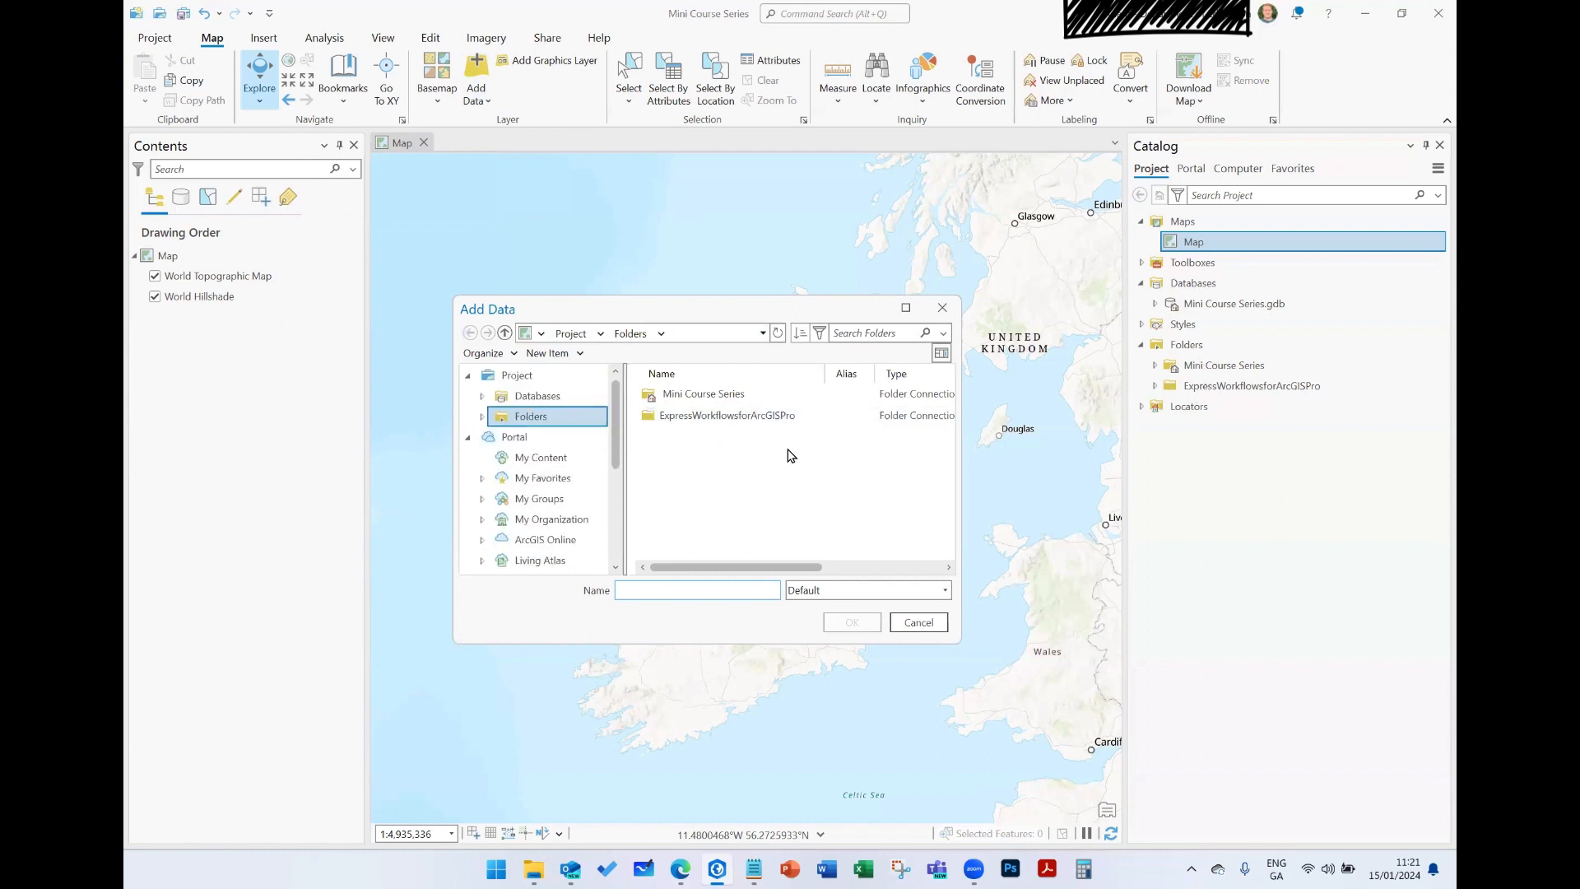
double_click(748, 423)
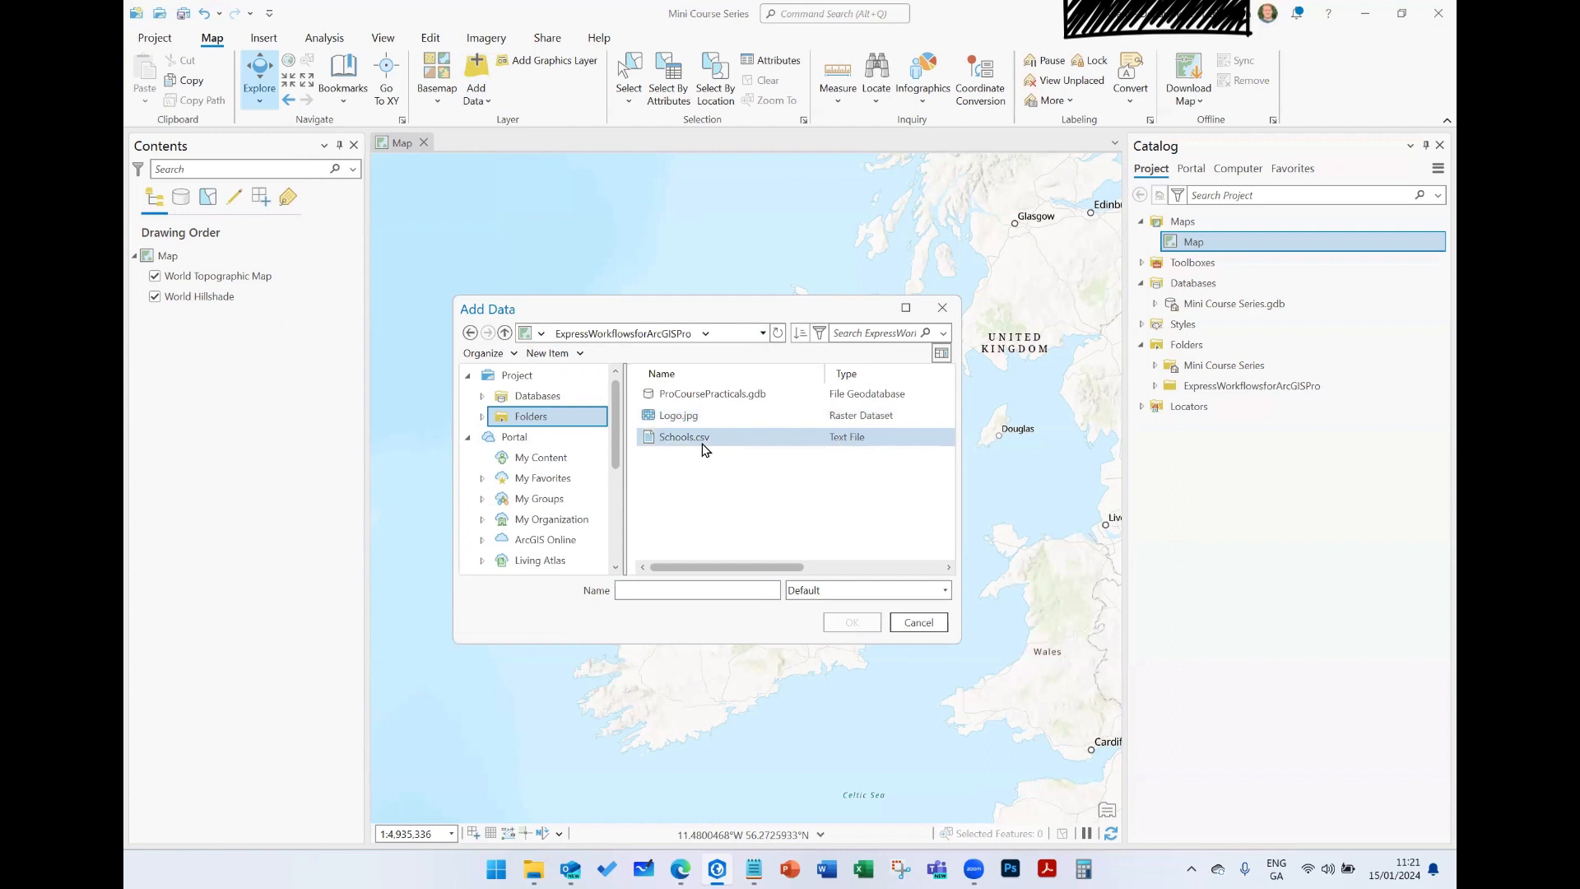
double_click(697, 395)
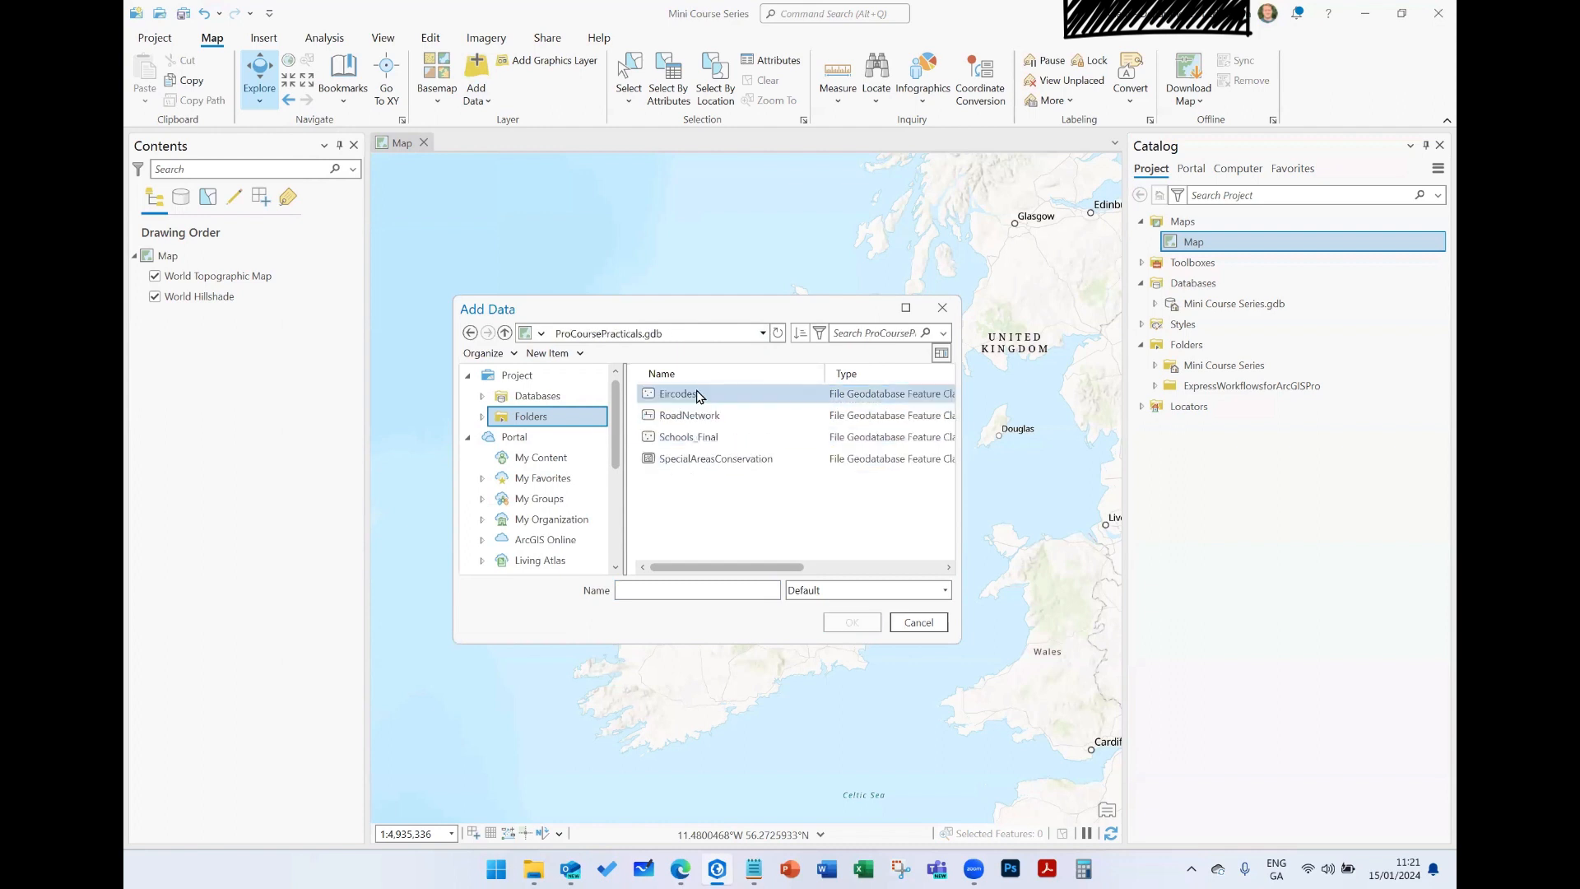
left_click(470, 333)
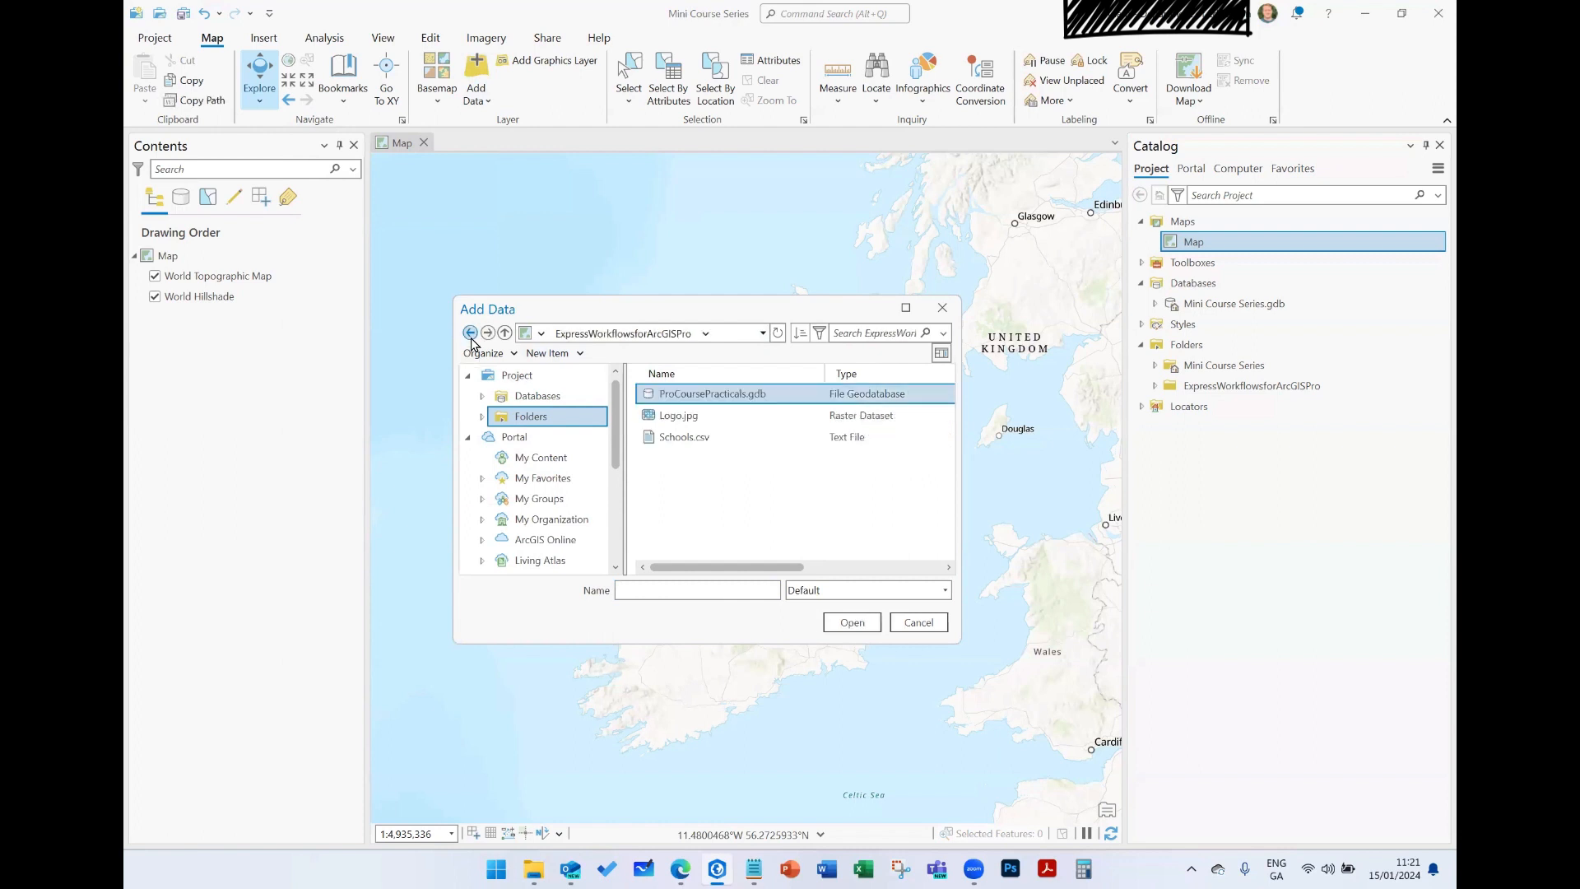
left_click(470, 333)
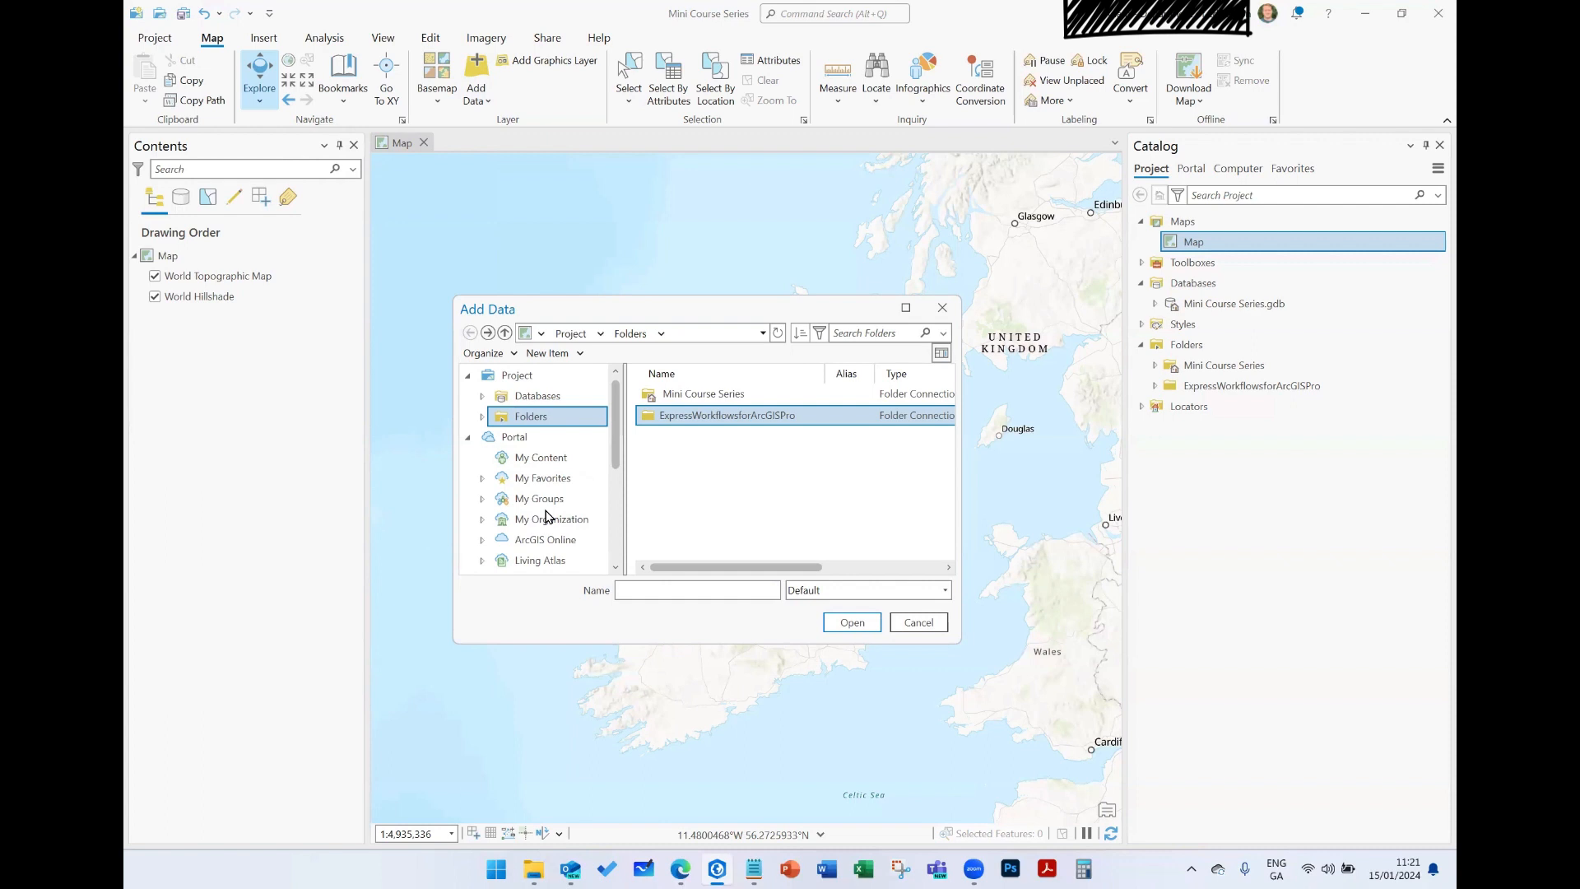
- Look through the portal and computer data sources available for adding data, including the contents of the OneDrive folder
scroll(546, 517, "down", 1)
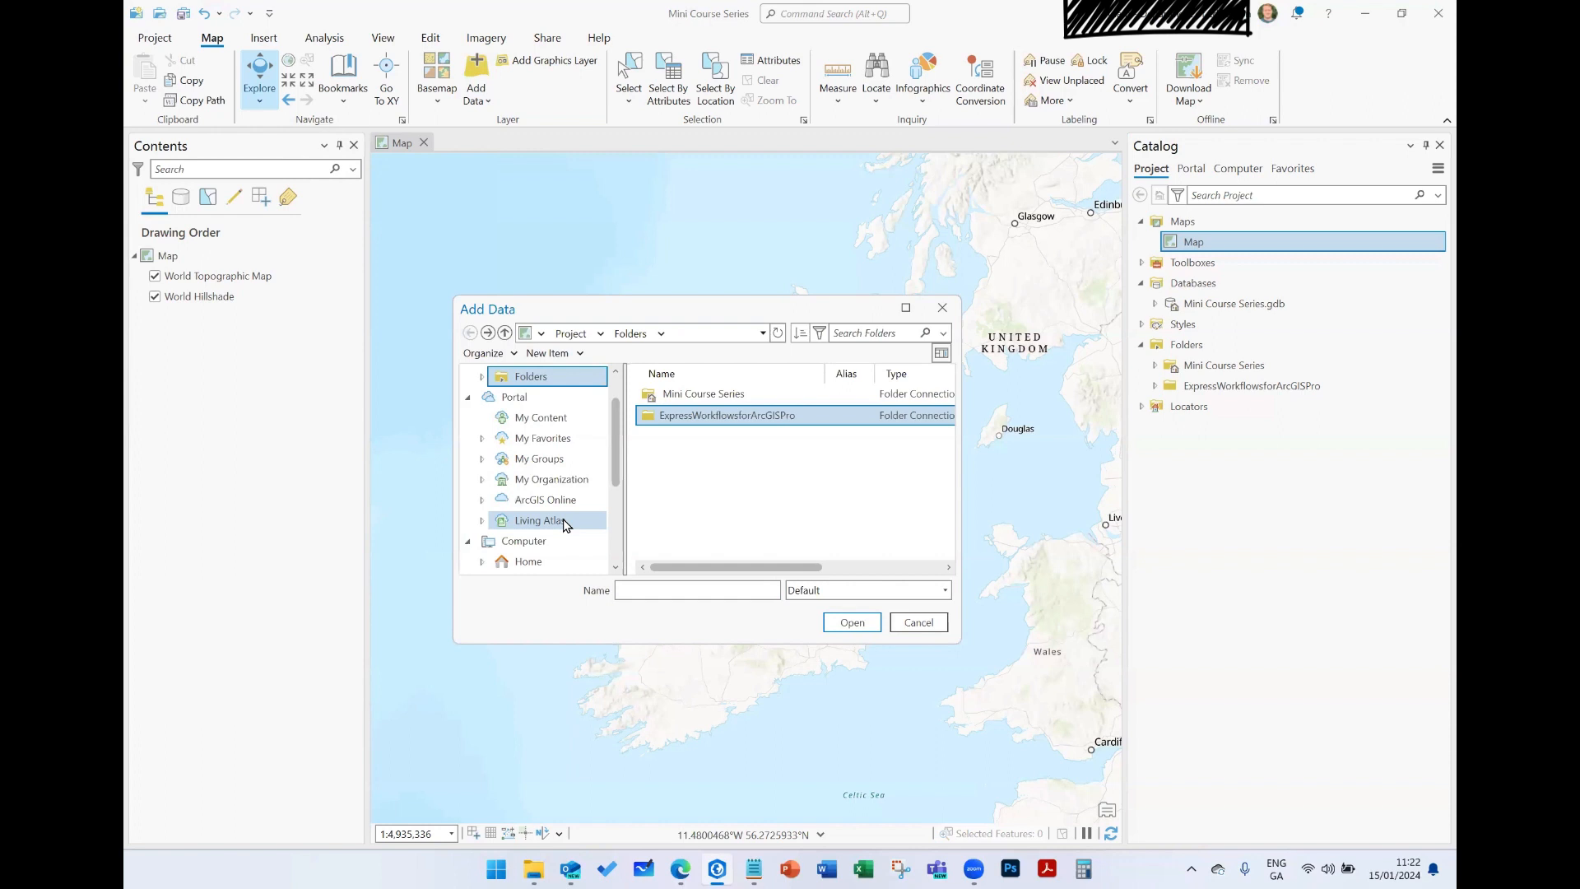
scroll(568, 502, "down", 3)
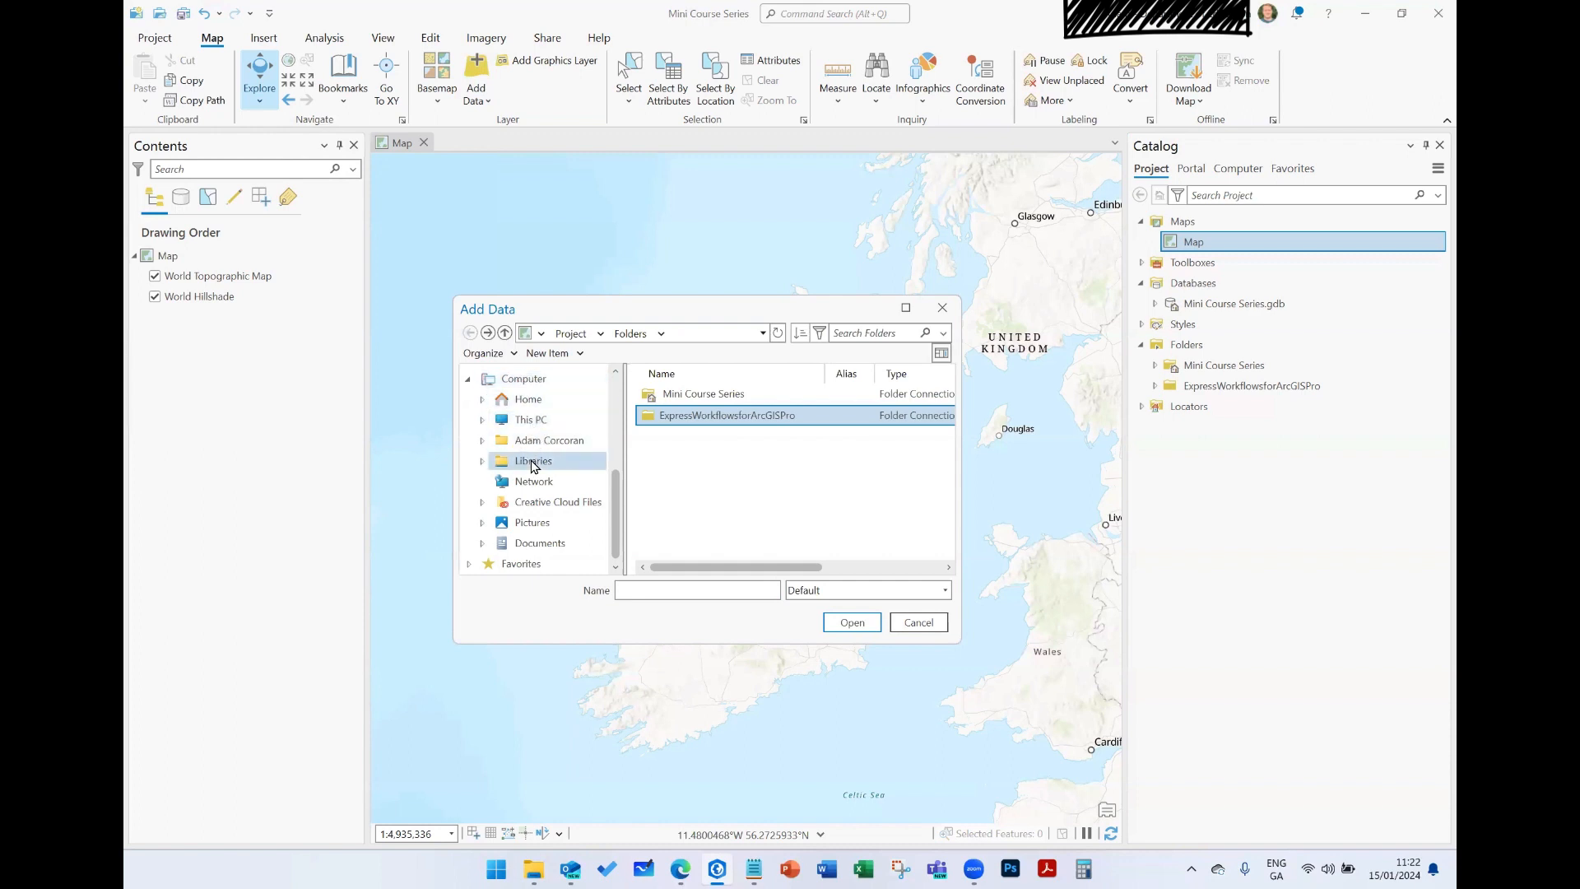
scroll(486, 448, "up", 3)
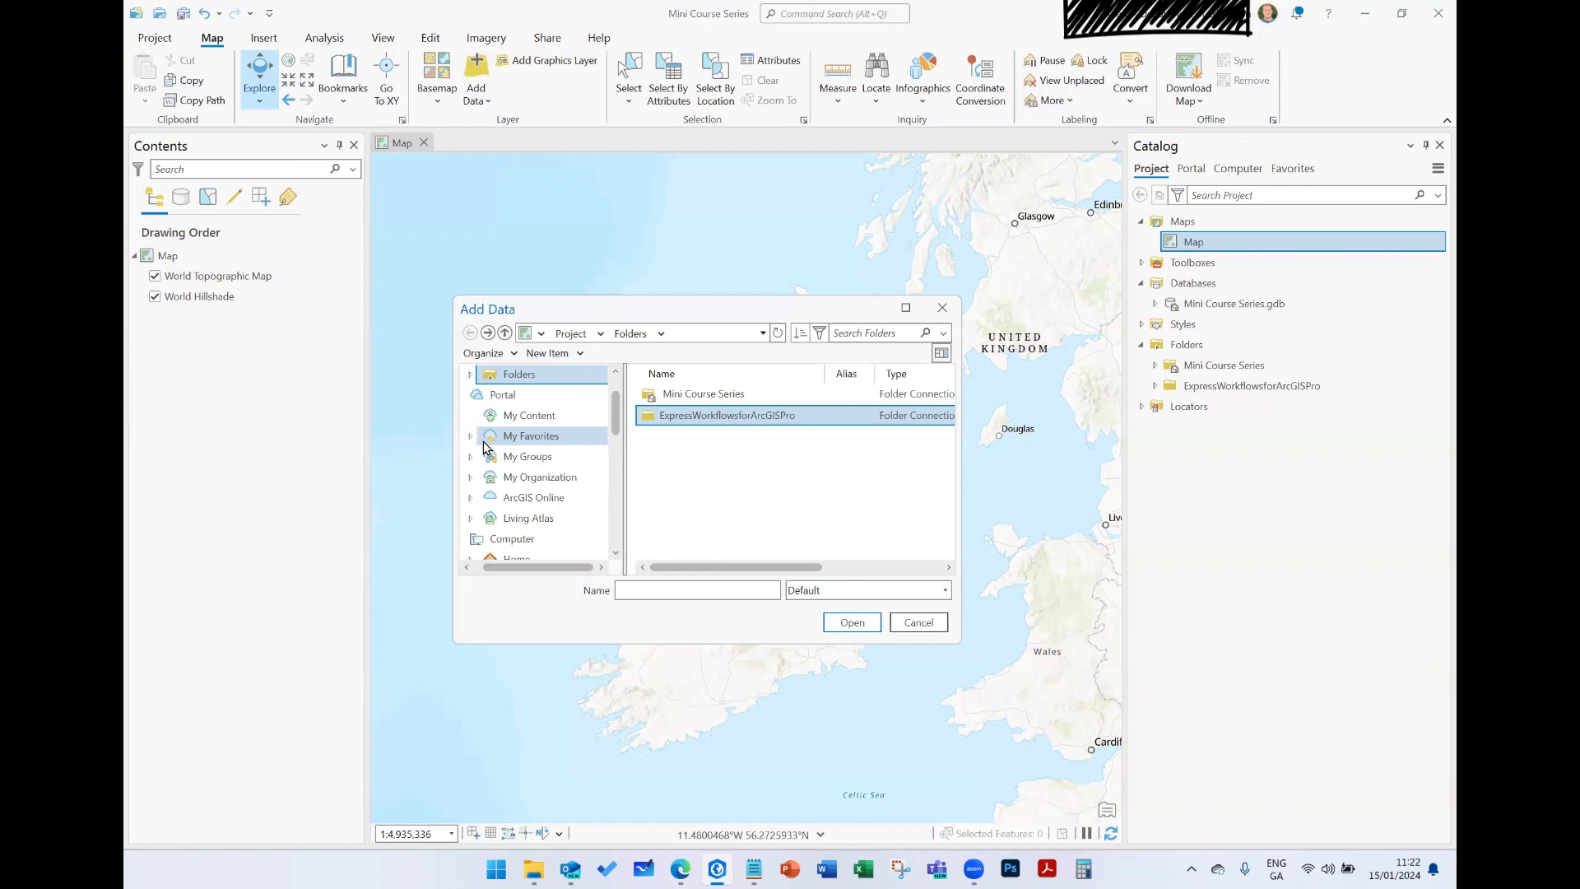
scroll(484, 451, "down", 6)
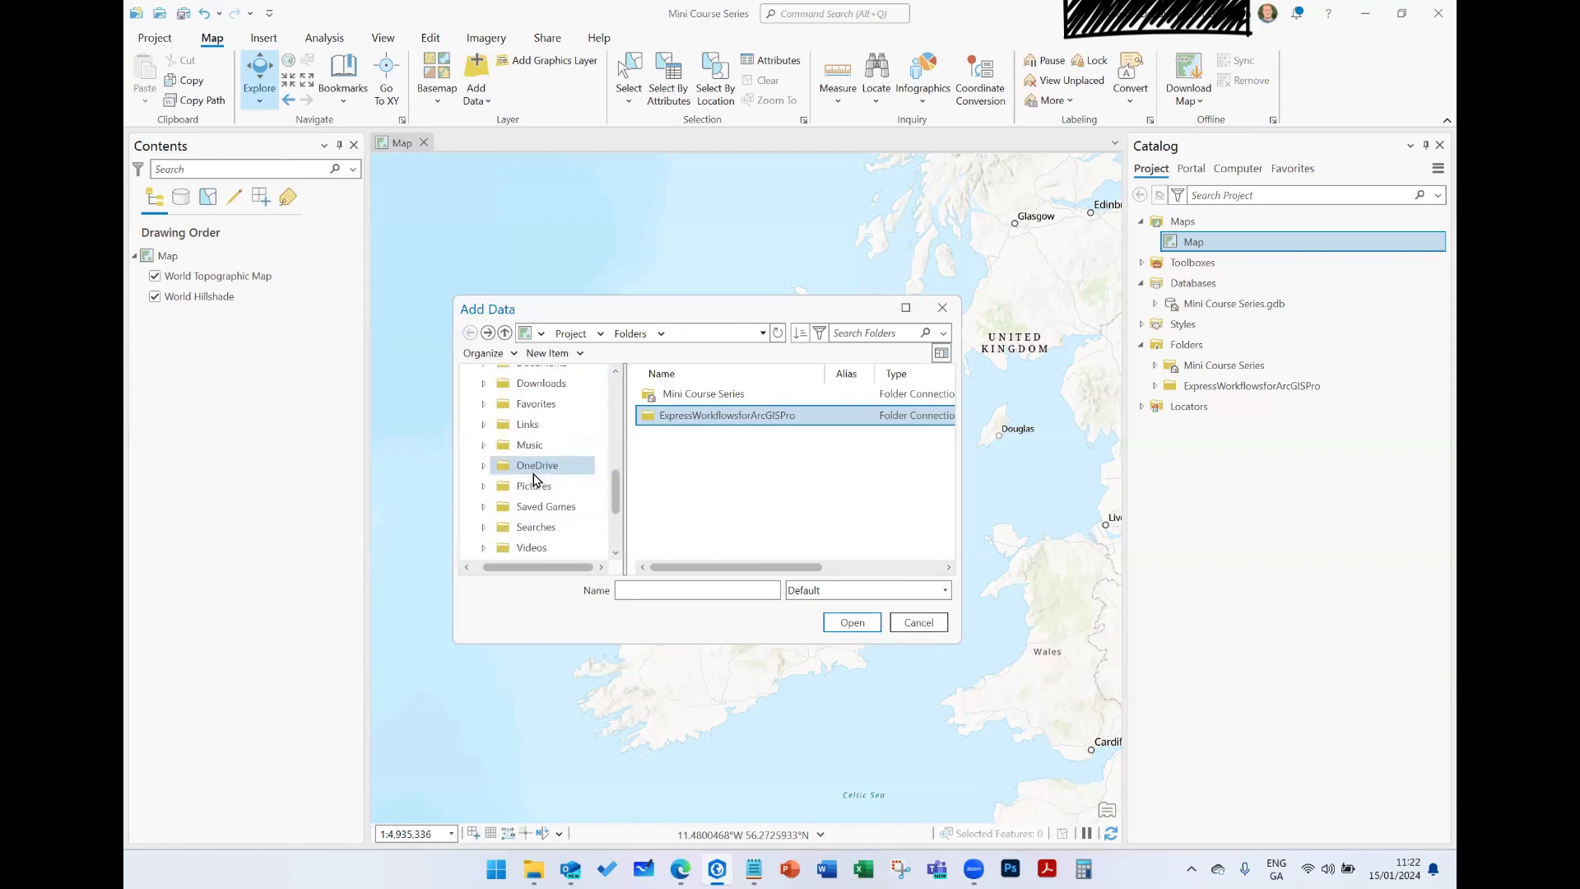
left_click(543, 467)
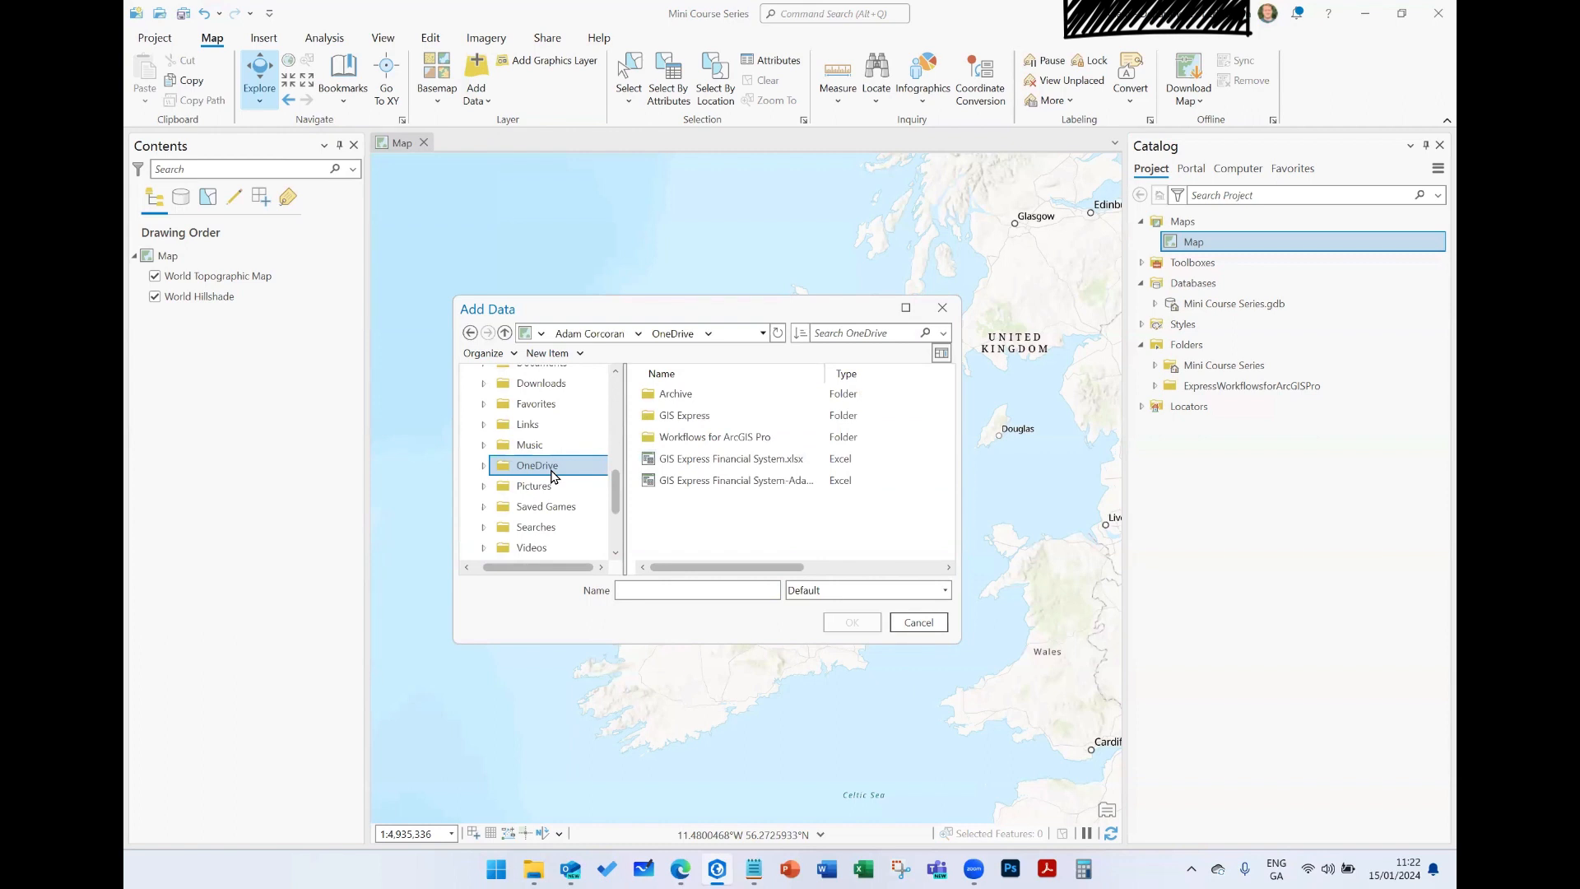
scroll(553, 448, "up", 3)
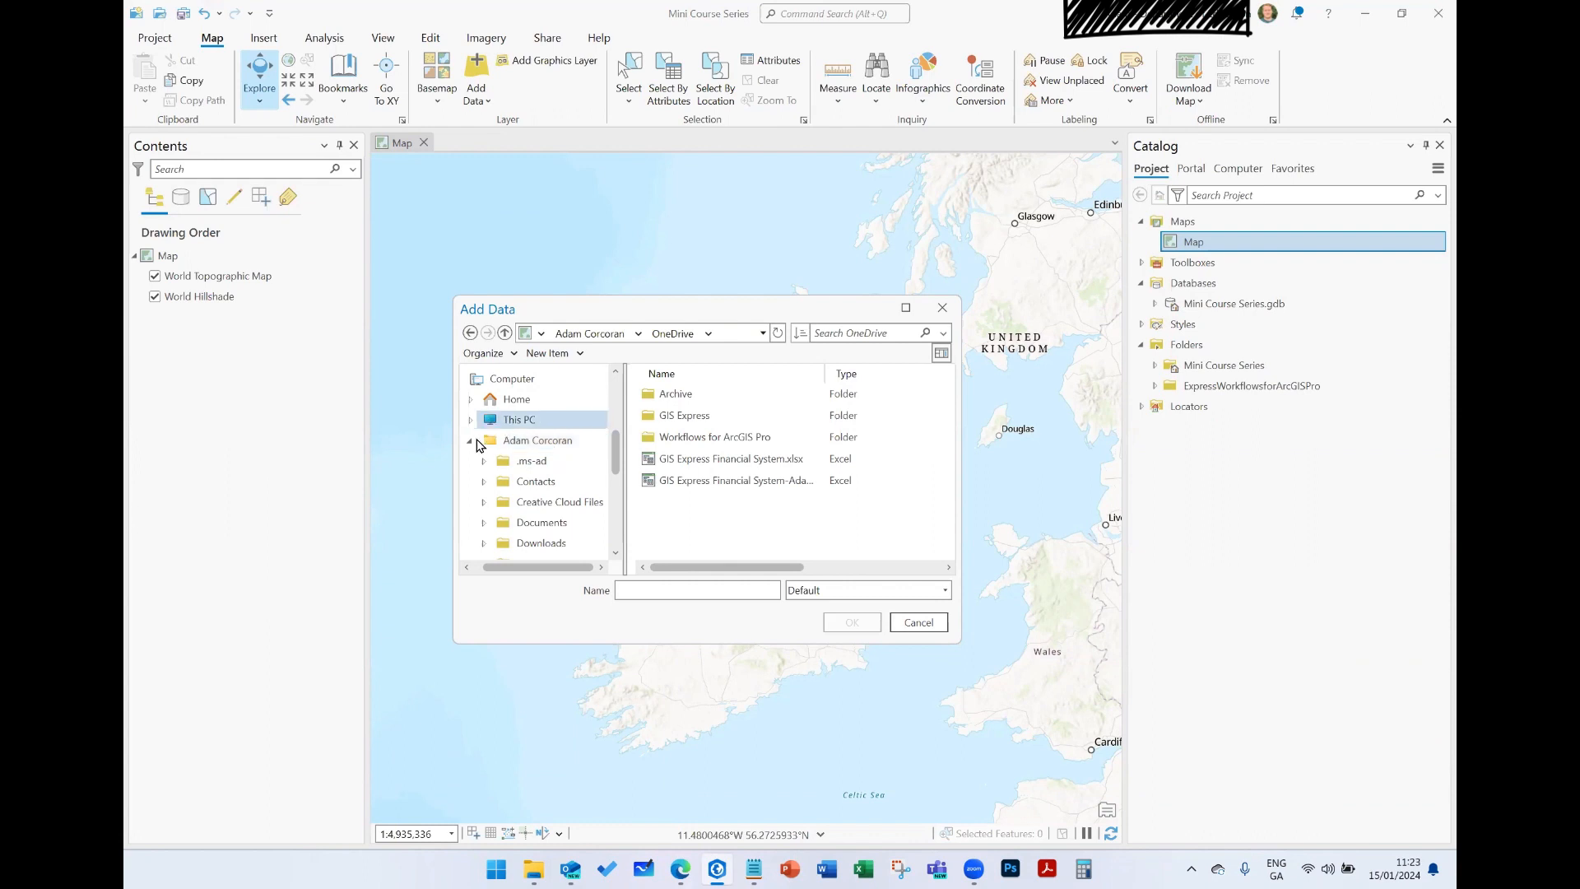
scroll(502, 448, "up", 2)
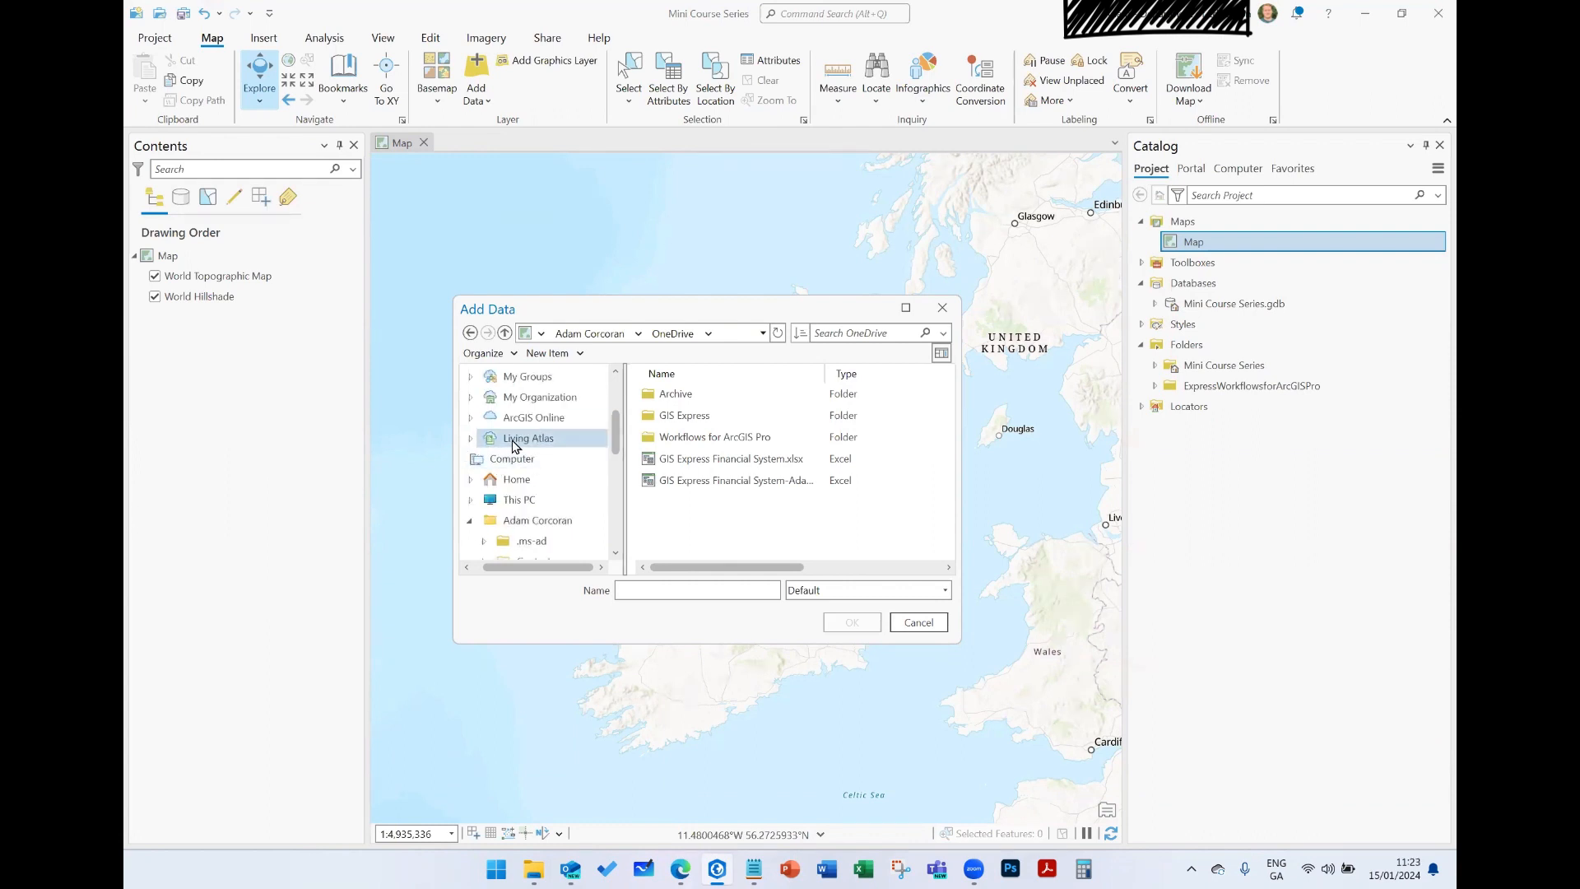
- Search the Living Atlas for "ireland" as the source of data to add
left_click(514, 443)
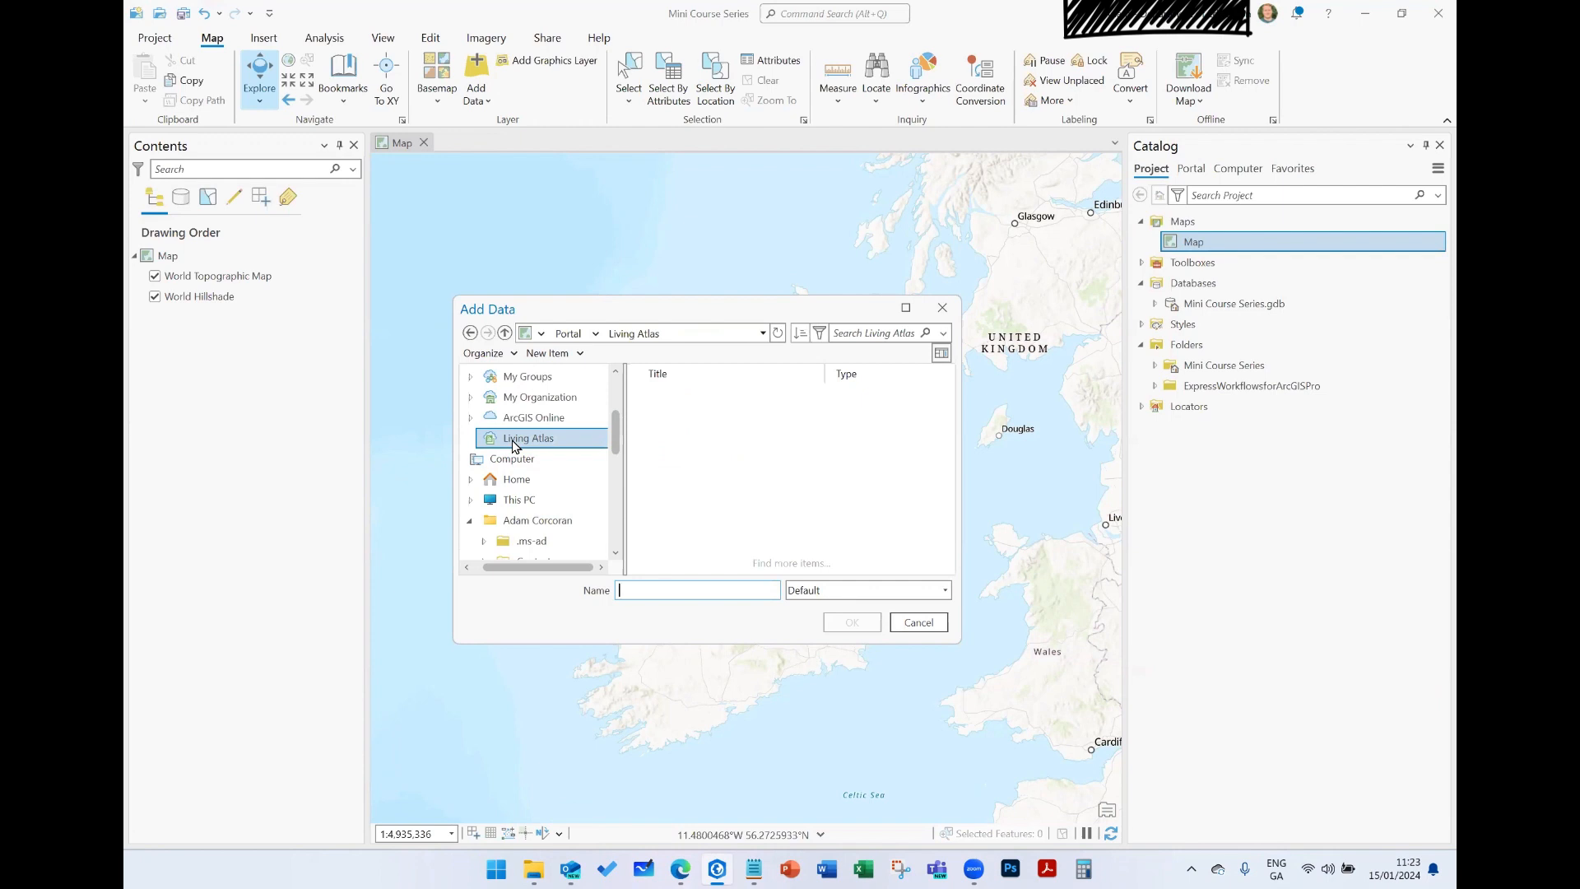
left_click(843, 333)
left_click(884, 335)
type("ireland")
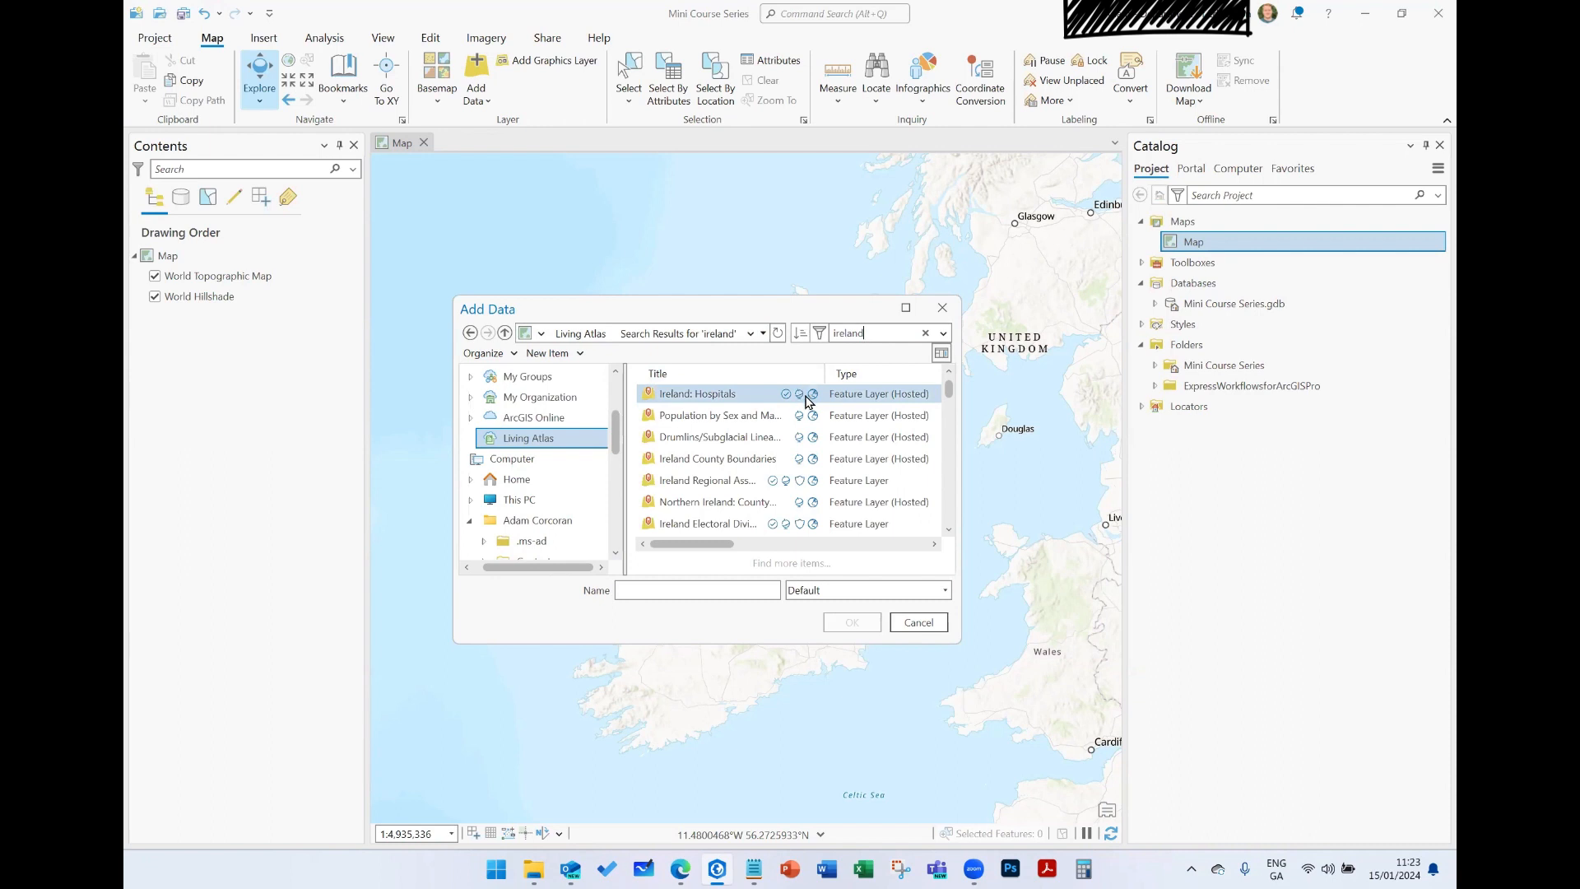
- Add the Population by Sex and Marital Status hosted feature layer from the search results to the map
mouse_move(799, 401)
left_click(831, 416)
left_click(897, 445)
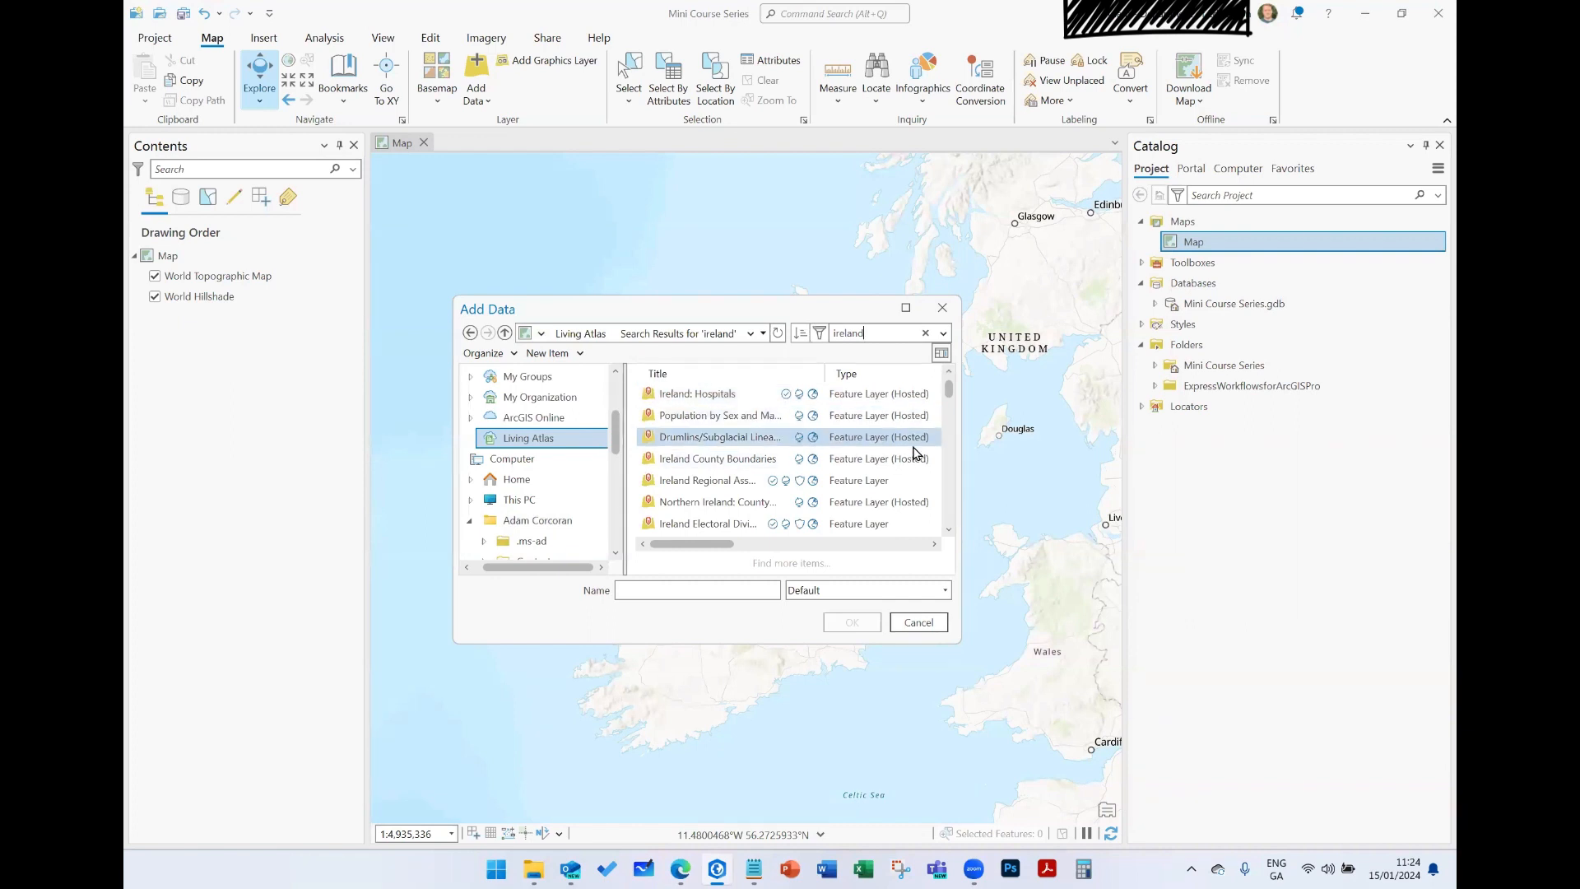
left_click(772, 393)
left_click(743, 417)
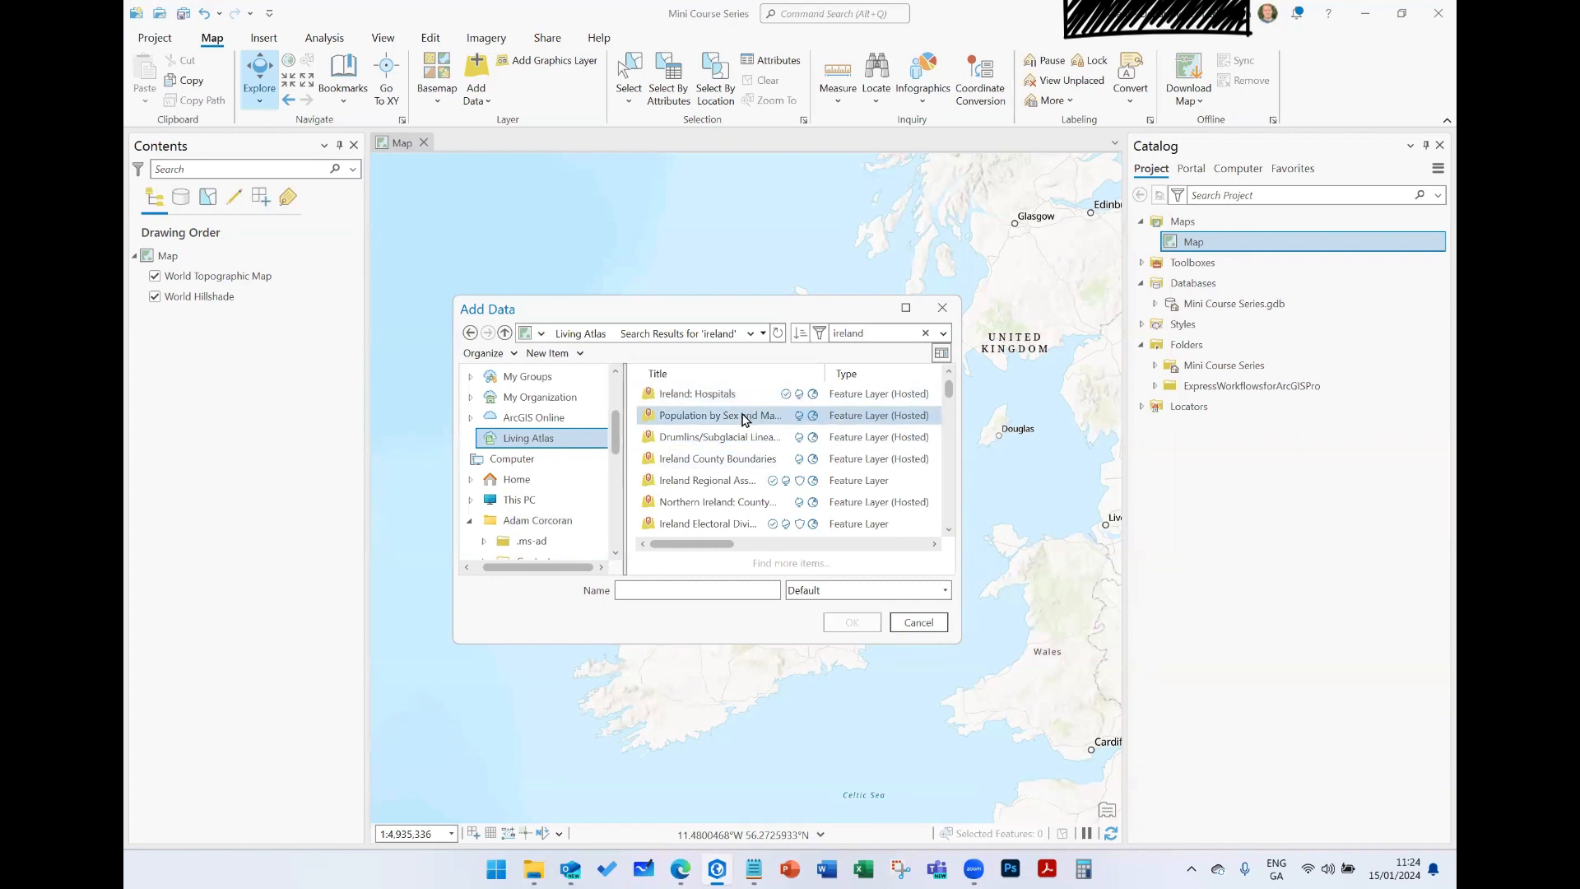
left_click(744, 418)
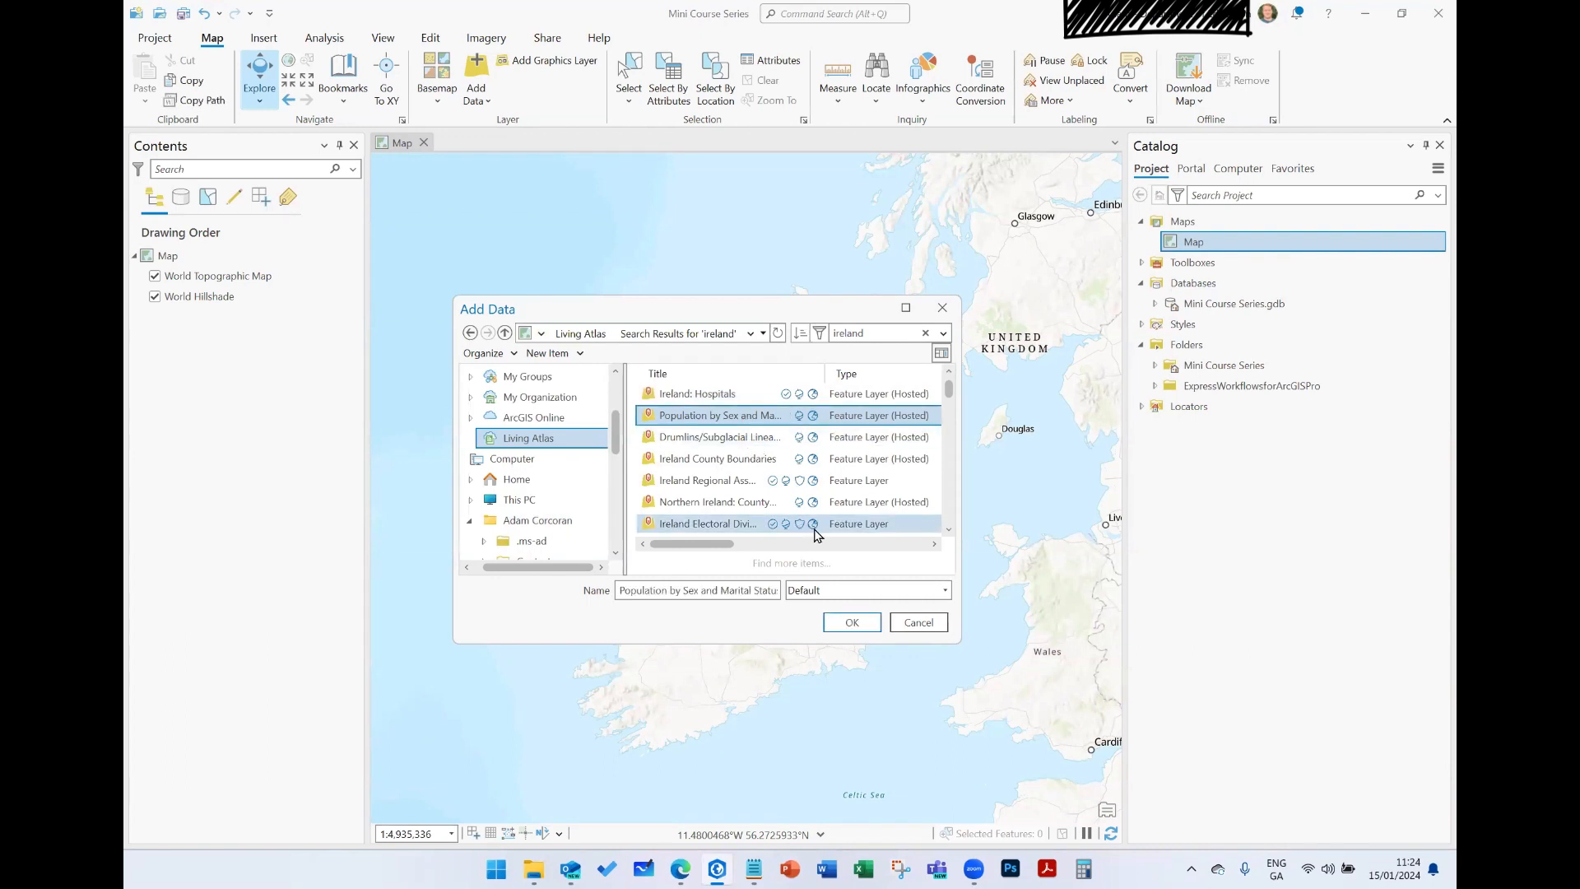
left_click(855, 627)
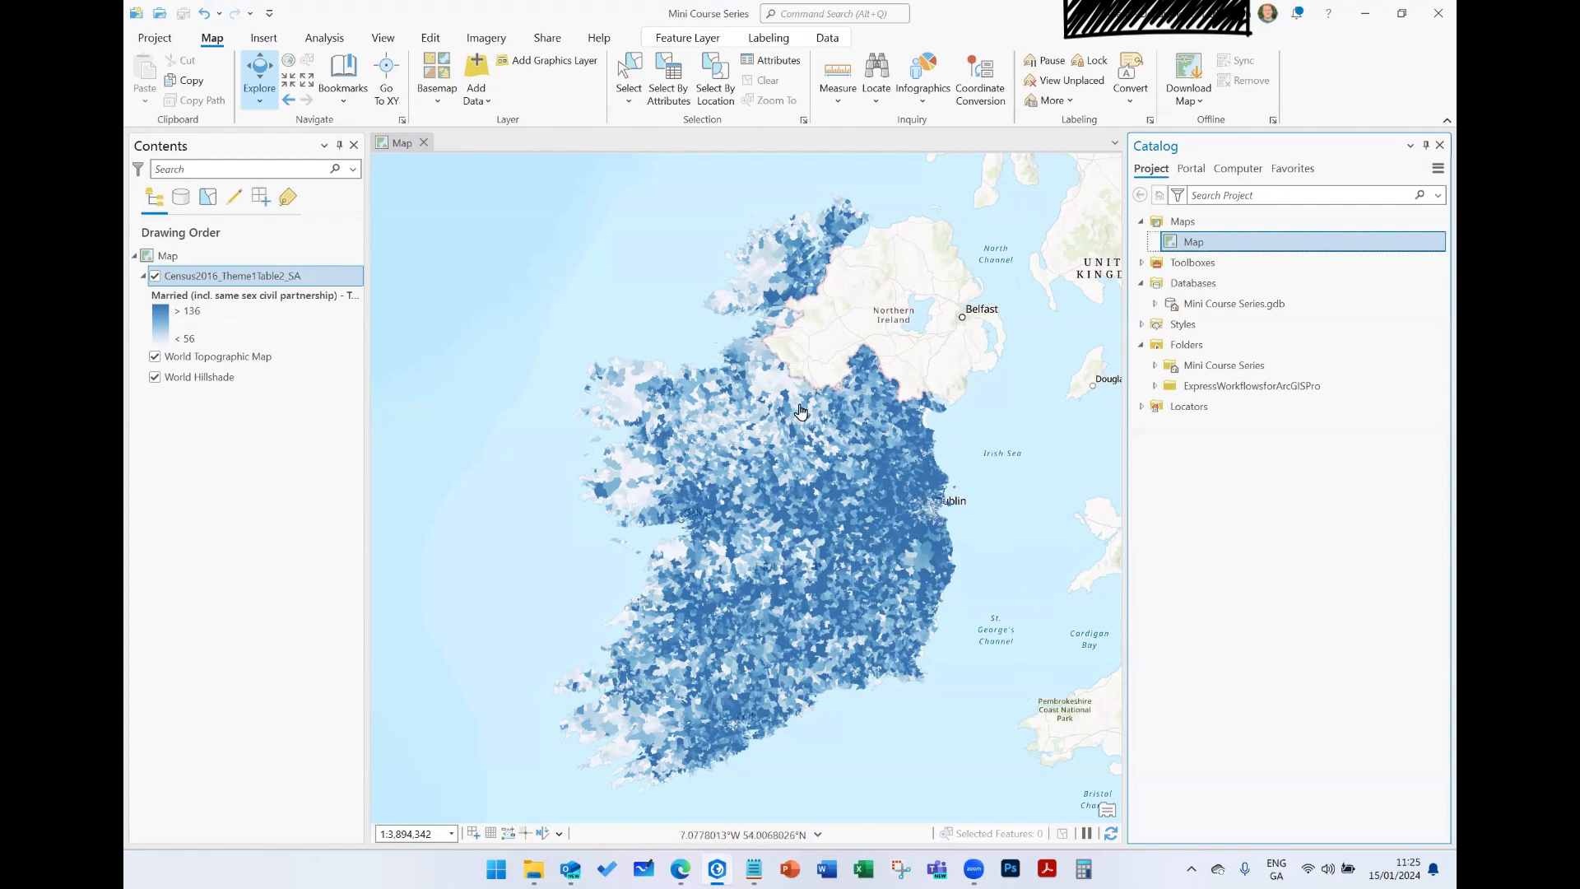
- Inspect the pop-up of a census area in central Ireland and close it
left_click(779, 466)
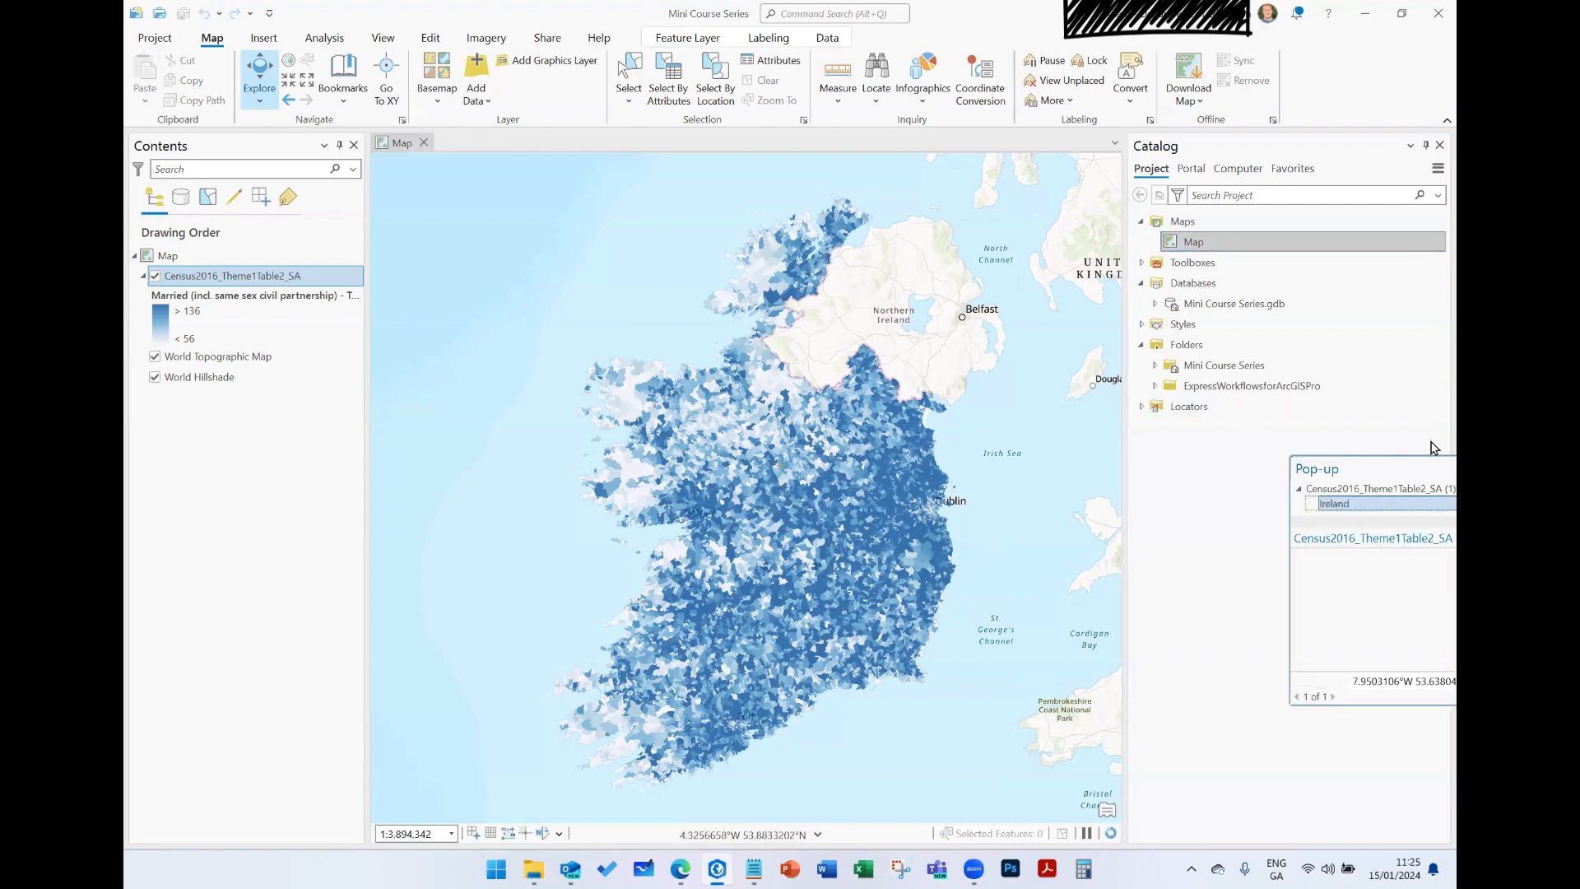
left_click_drag(1394, 472, 1144, 403)
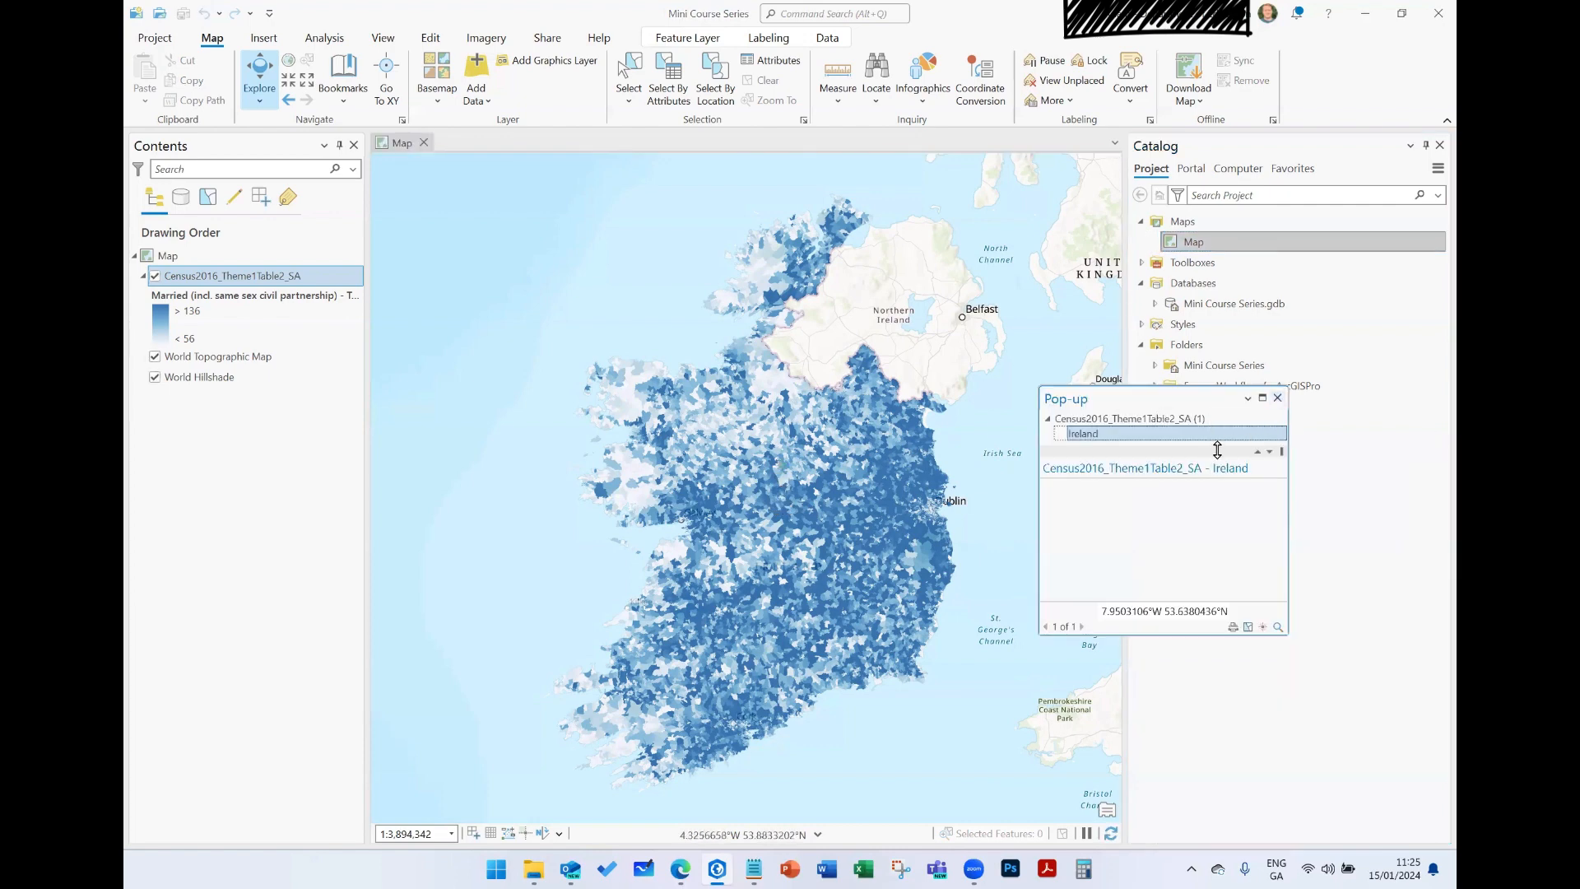
left_click(1277, 400)
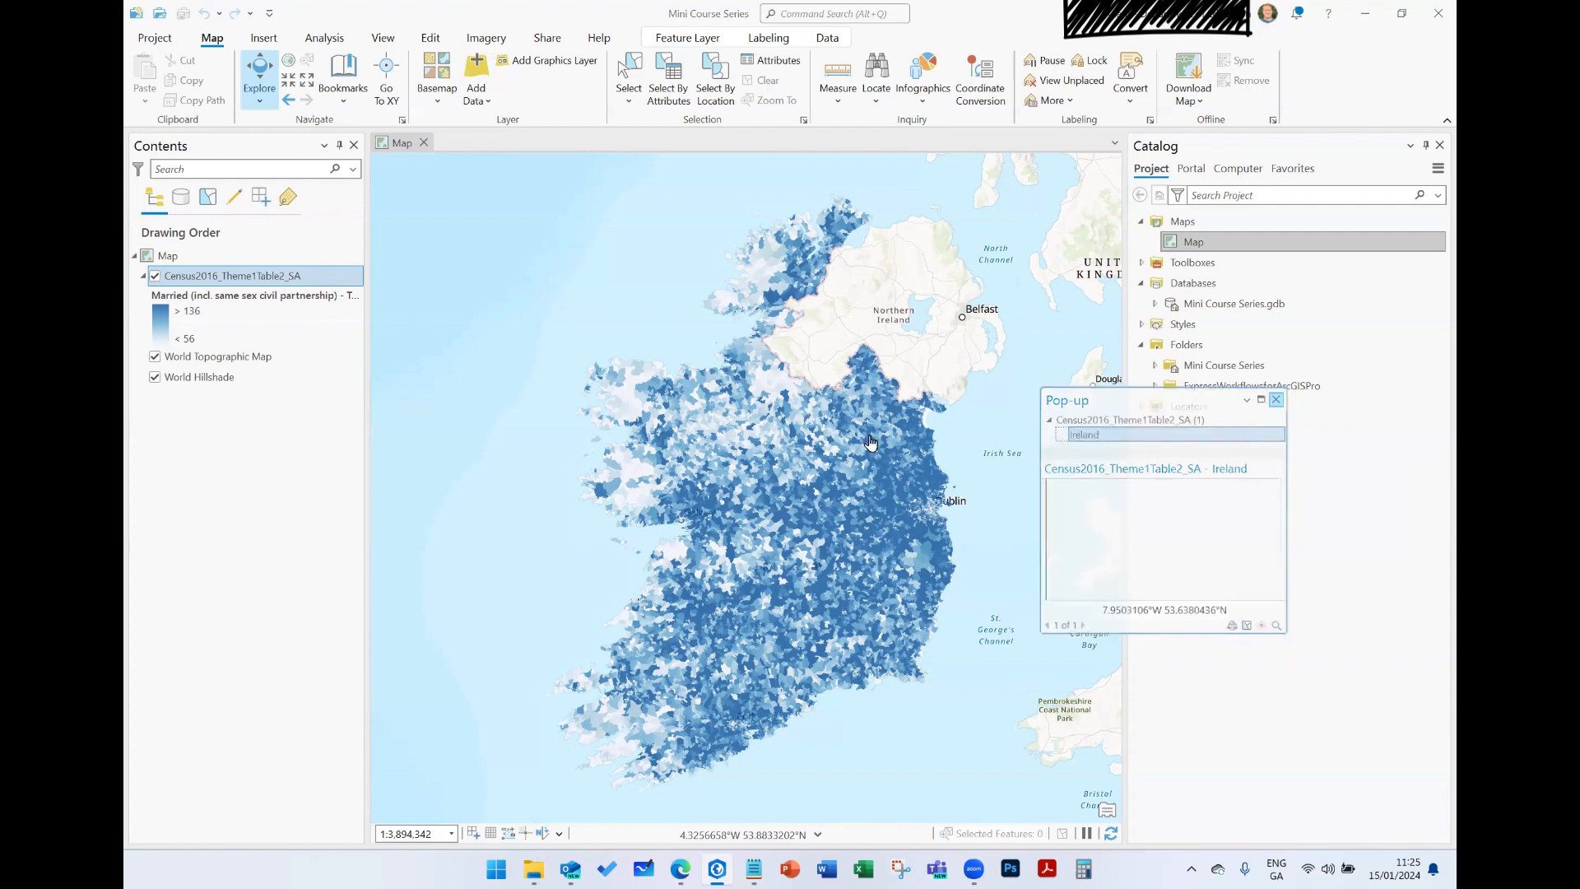
- Review the attribute table of the Census2016_Theme1Table2_SA layer from the first to the last fields, and close it
left_click(241, 281)
right_click(241, 285)
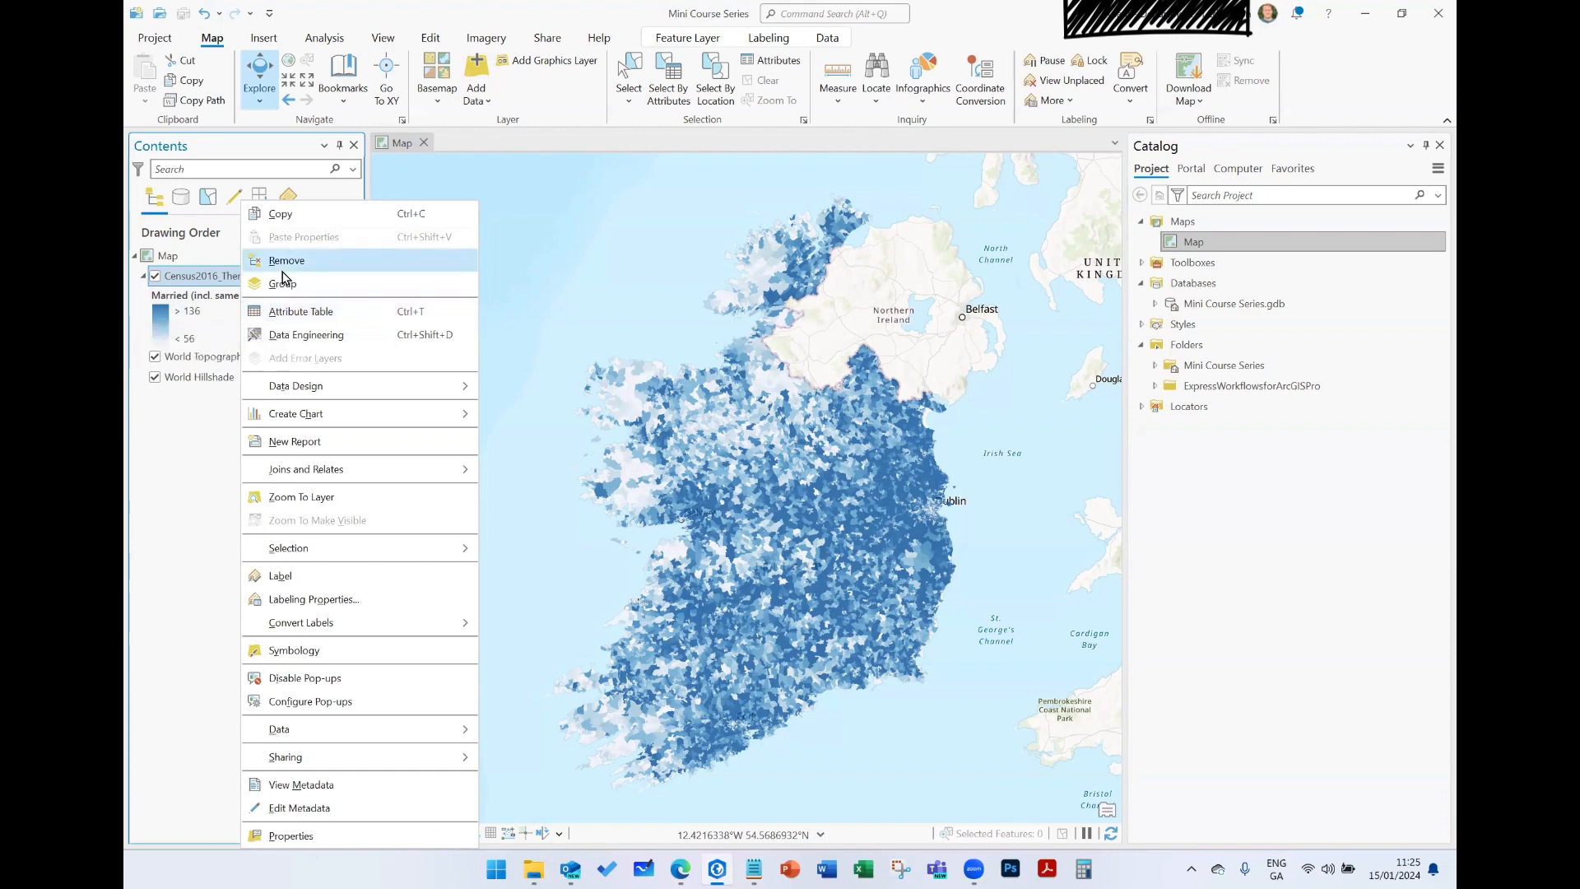
left_click(296, 313)
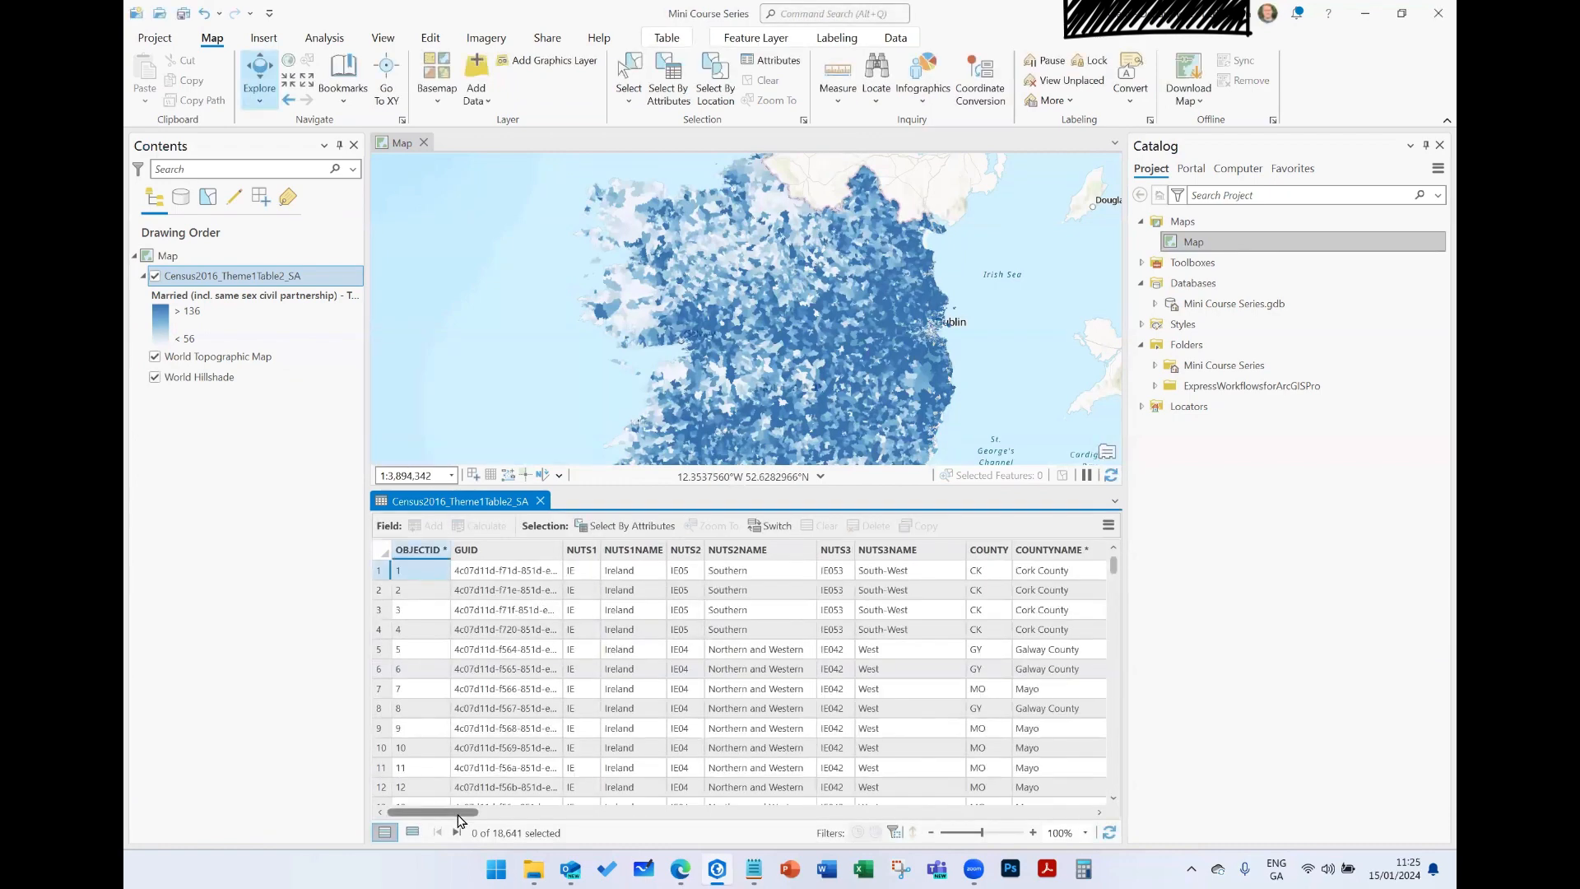
left_click_drag(455, 816, 1086, 827)
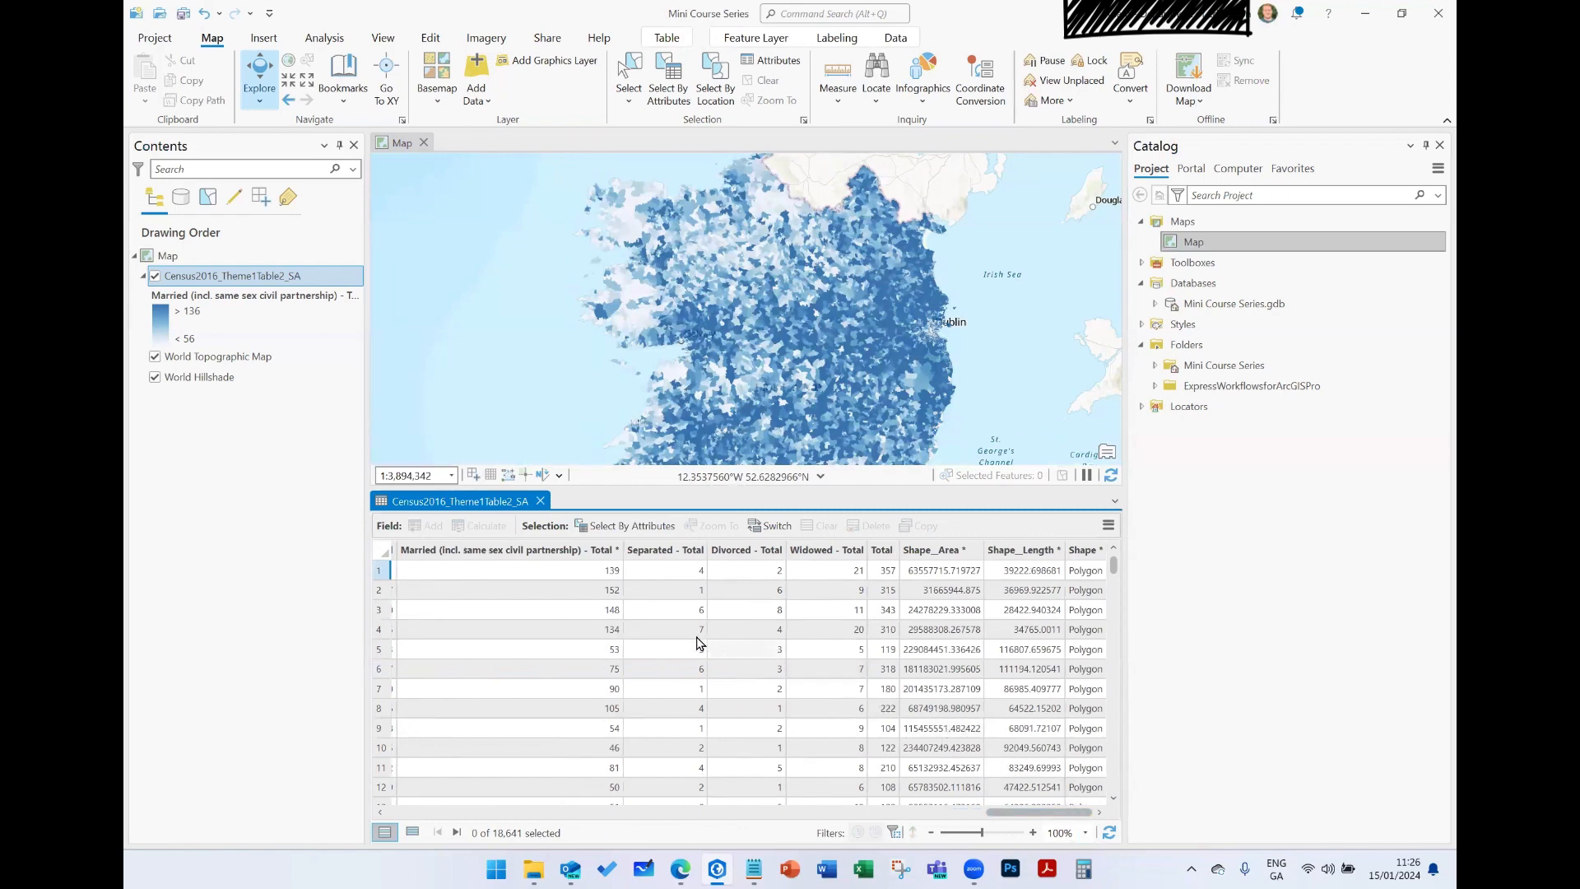
left_click_drag(1030, 810, 461, 741)
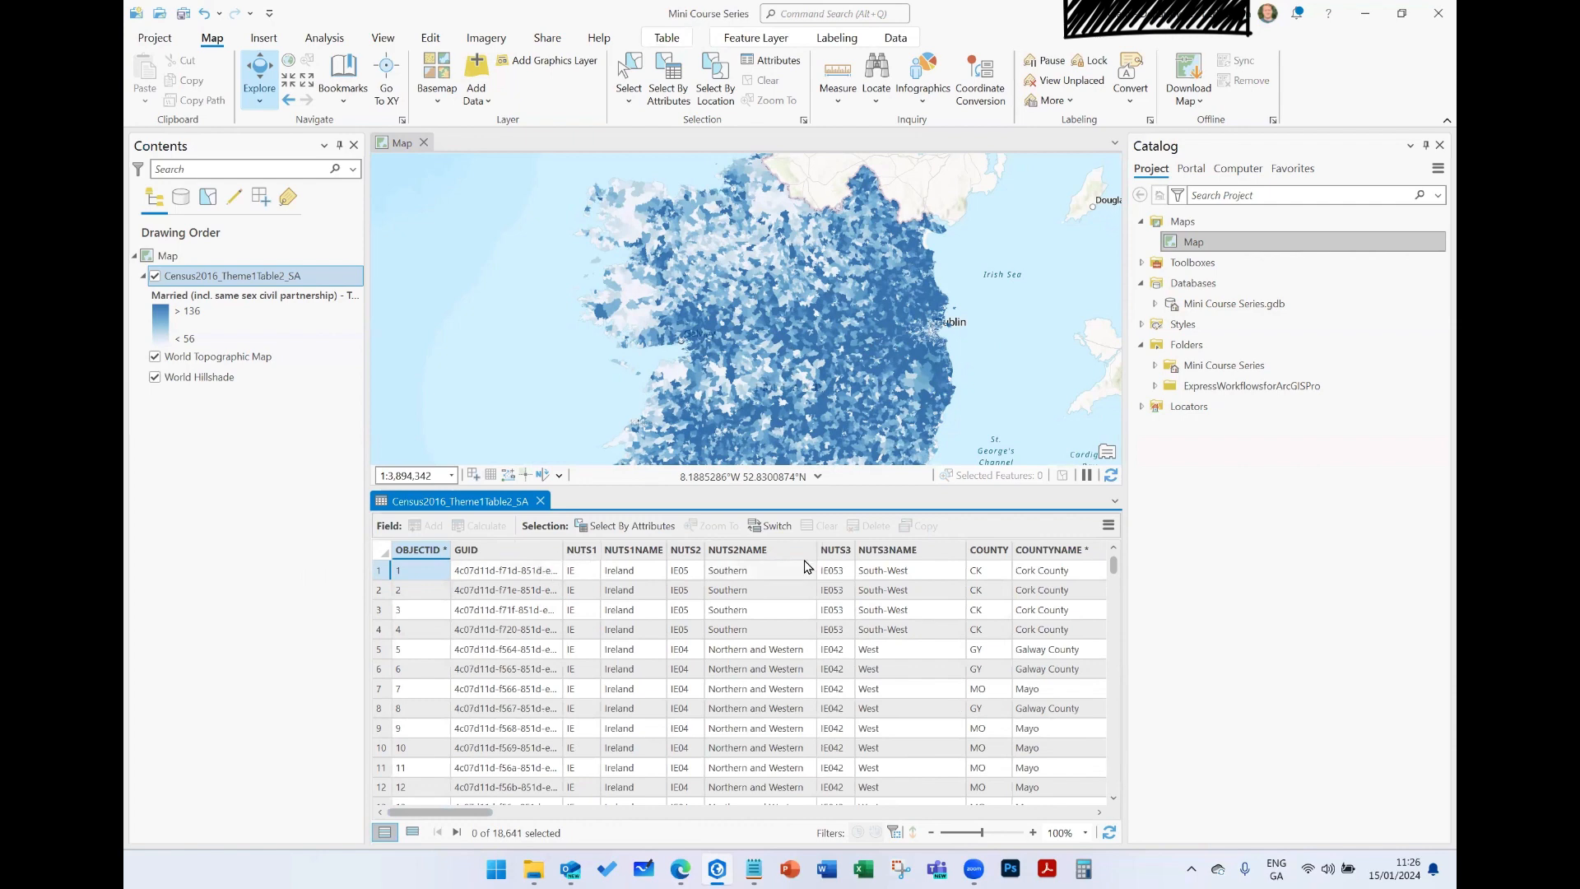
left_click(540, 501)
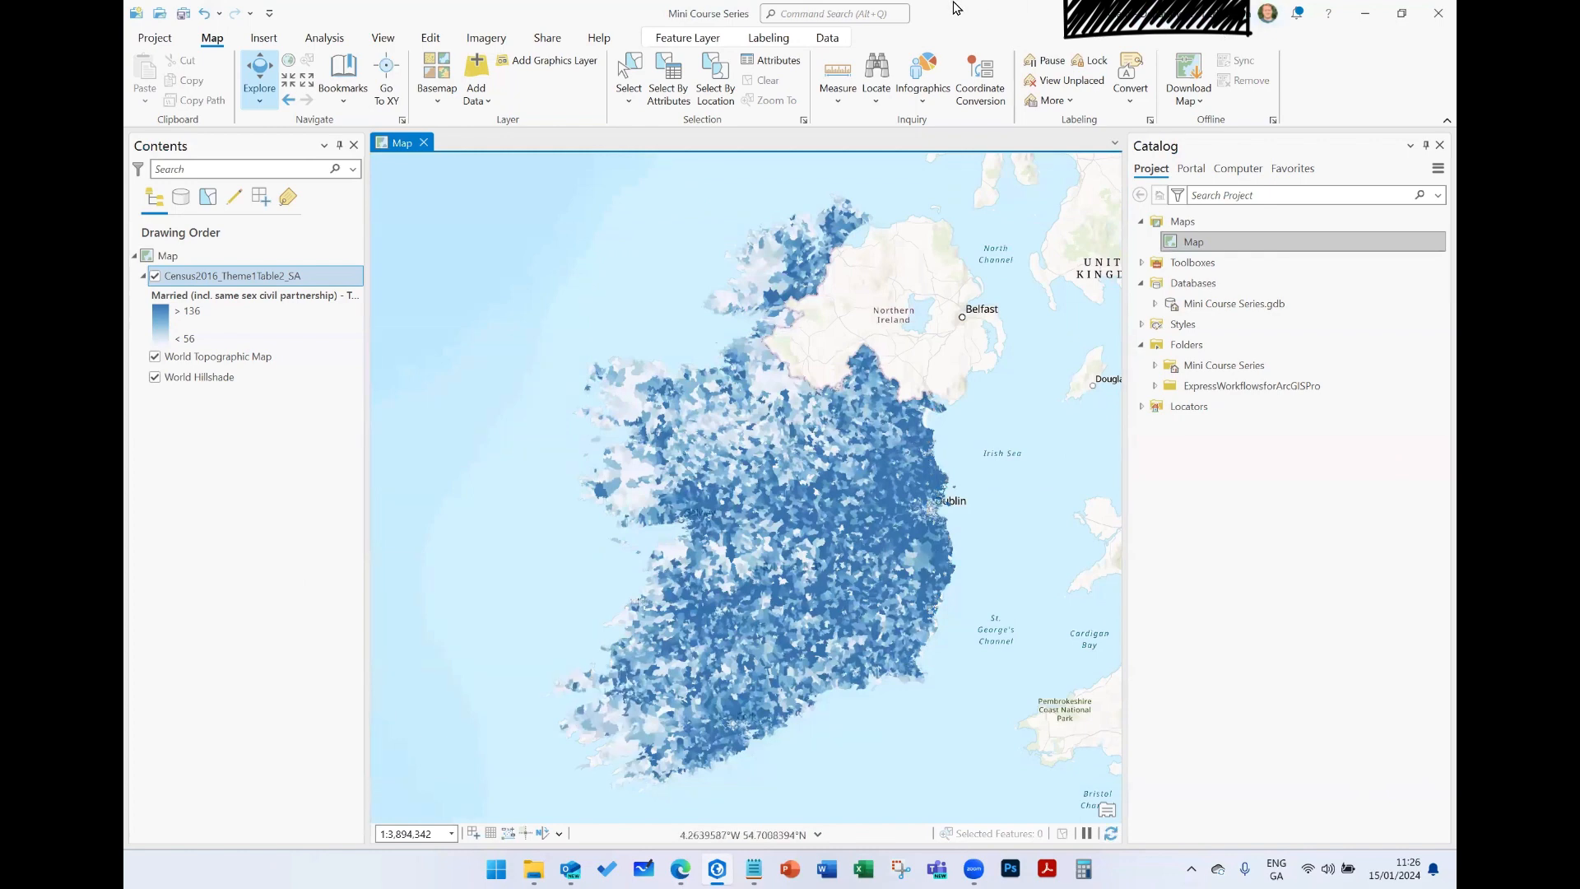
- Turn off the visibility of the Census2016_Theme1Table2_SA layer
left_click(154, 276)
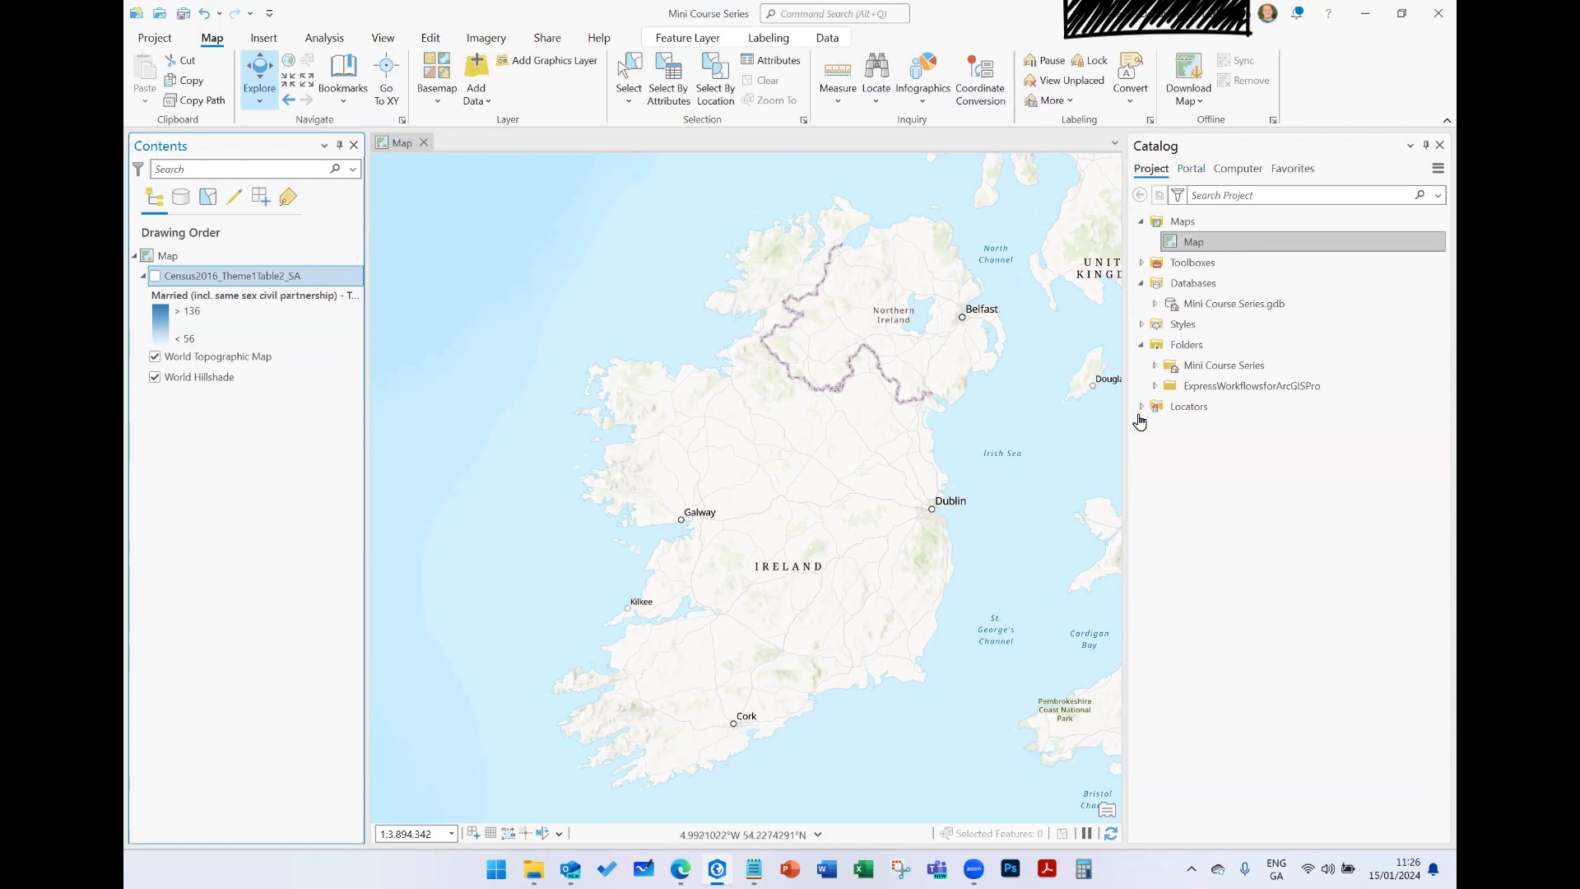
left_click(1182, 407)
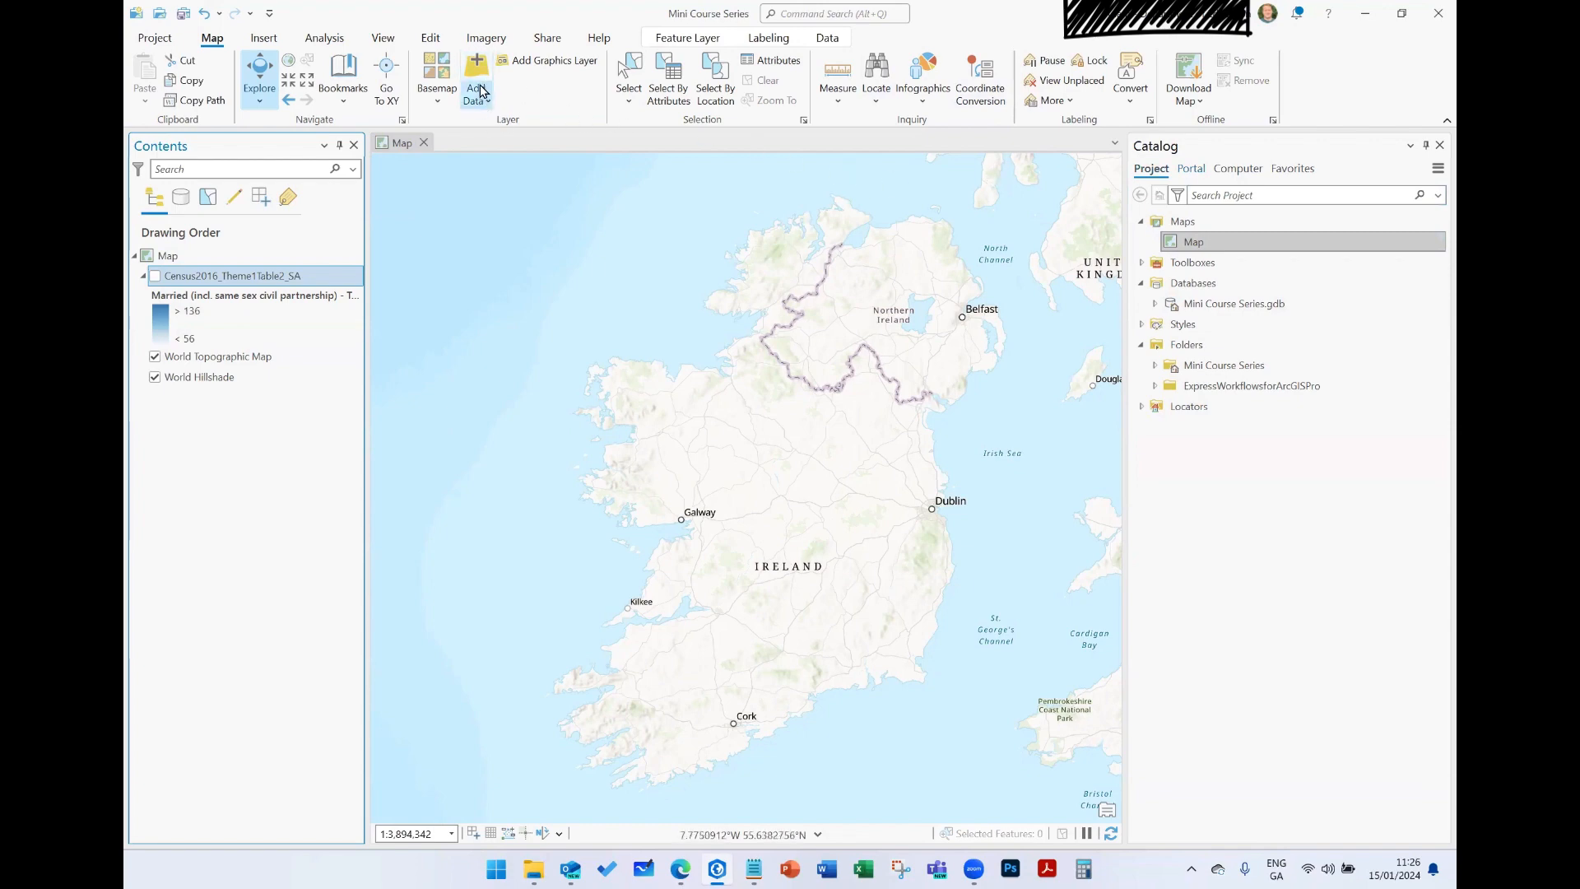
- Browse the portal content sources, from My Content to ArcGIS Online and the Living Atlas
left_click(1188, 170)
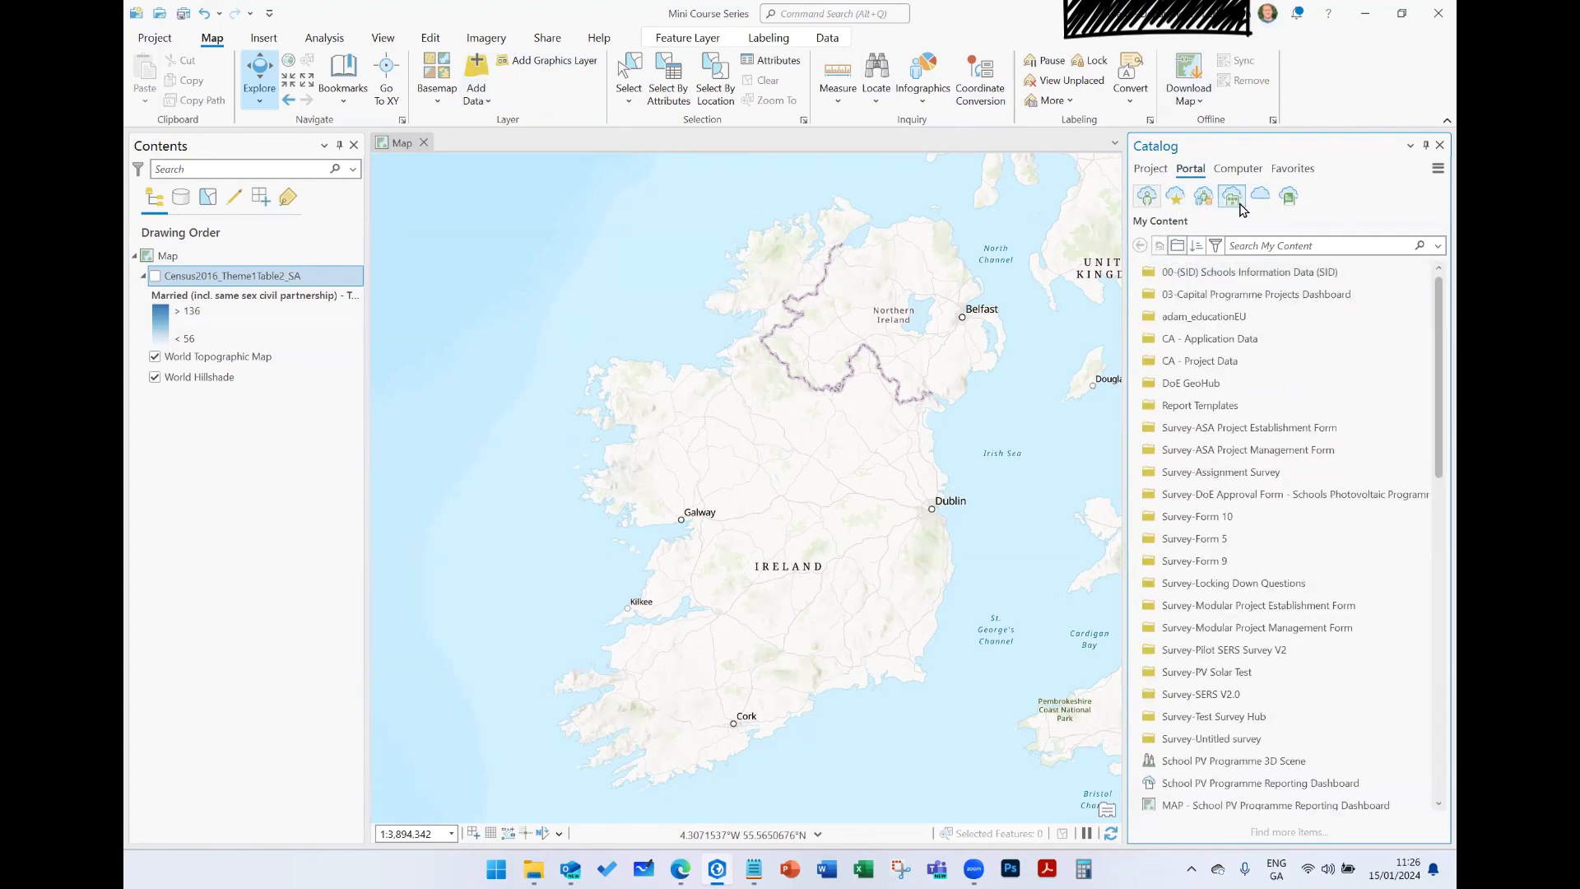
left_click(1264, 201)
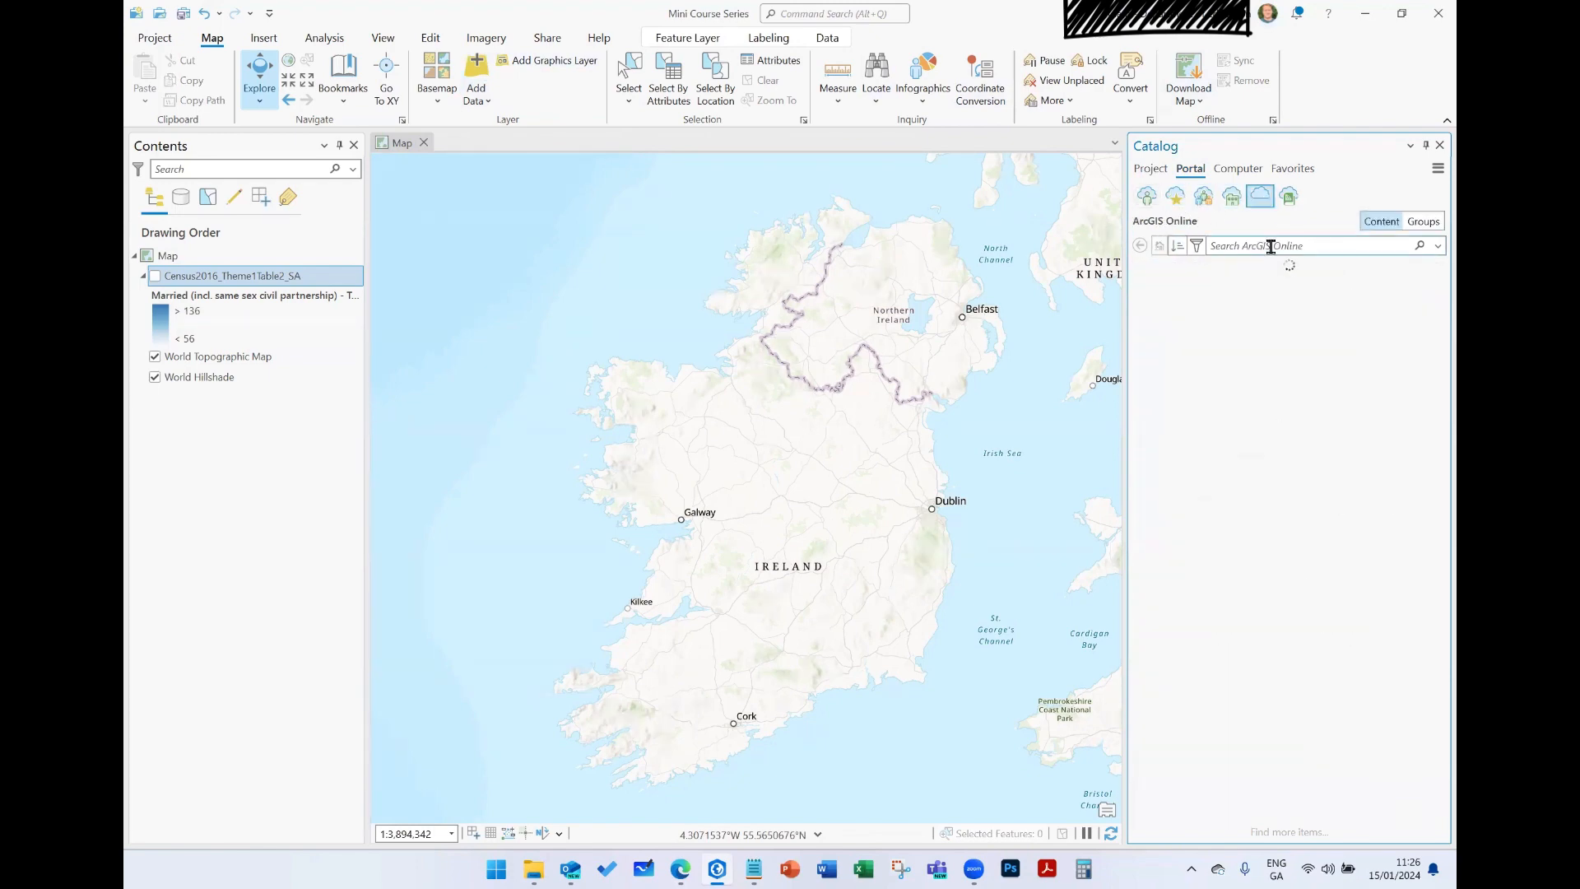
left_click(1289, 196)
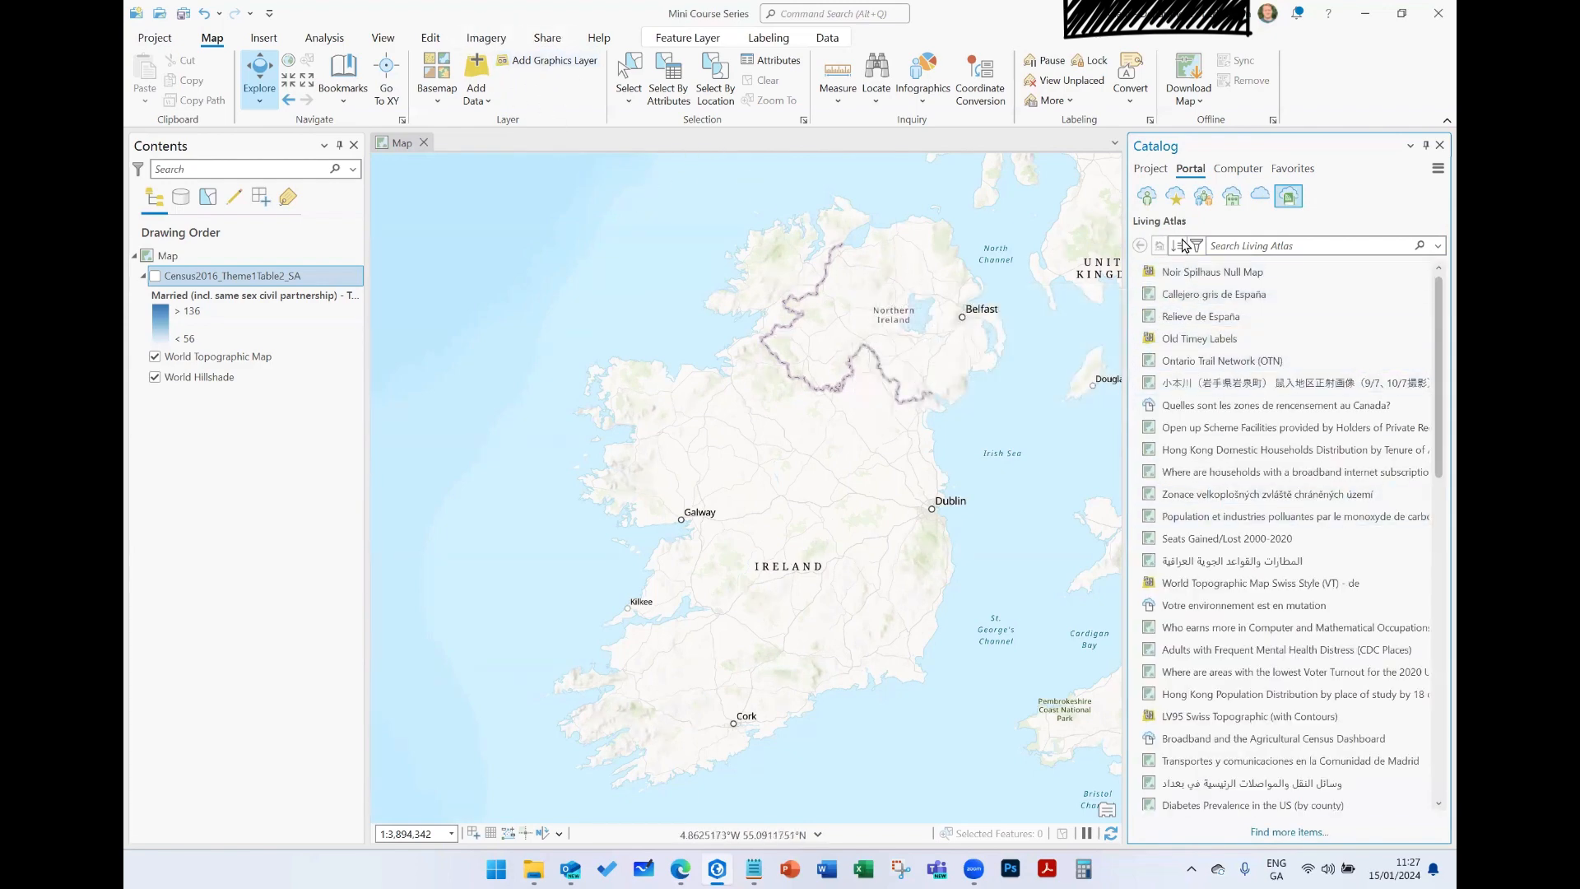
- Expand the ExpressWorkflowsforArcGISPro project folder and its ProCoursePracticals.gdb geodatabase to list the feature classes
left_click(1153, 172)
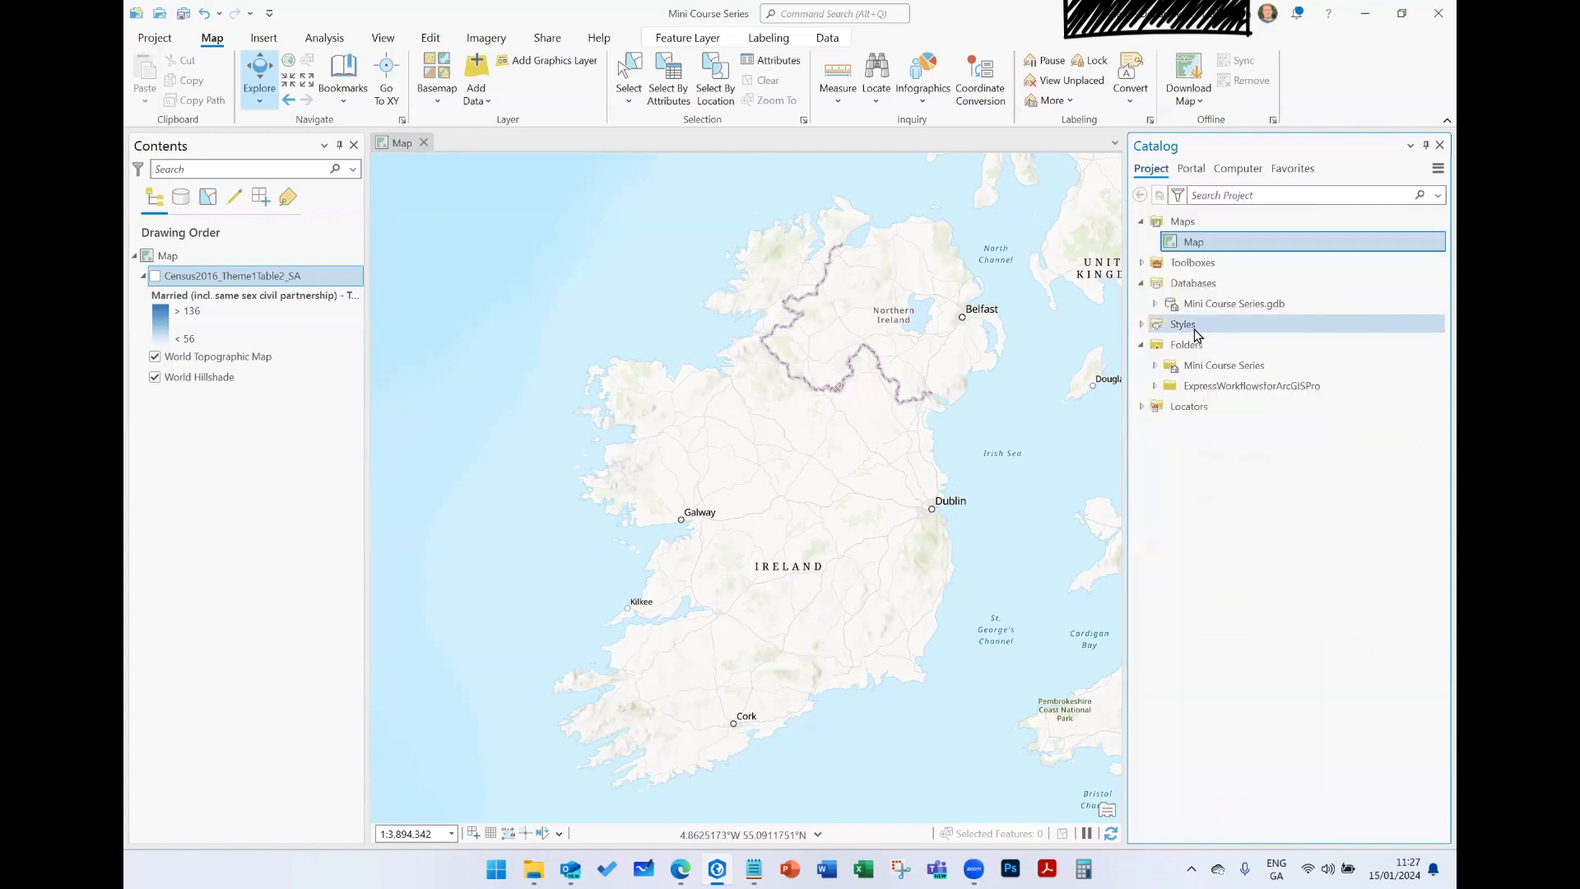
left_click(1155, 386)
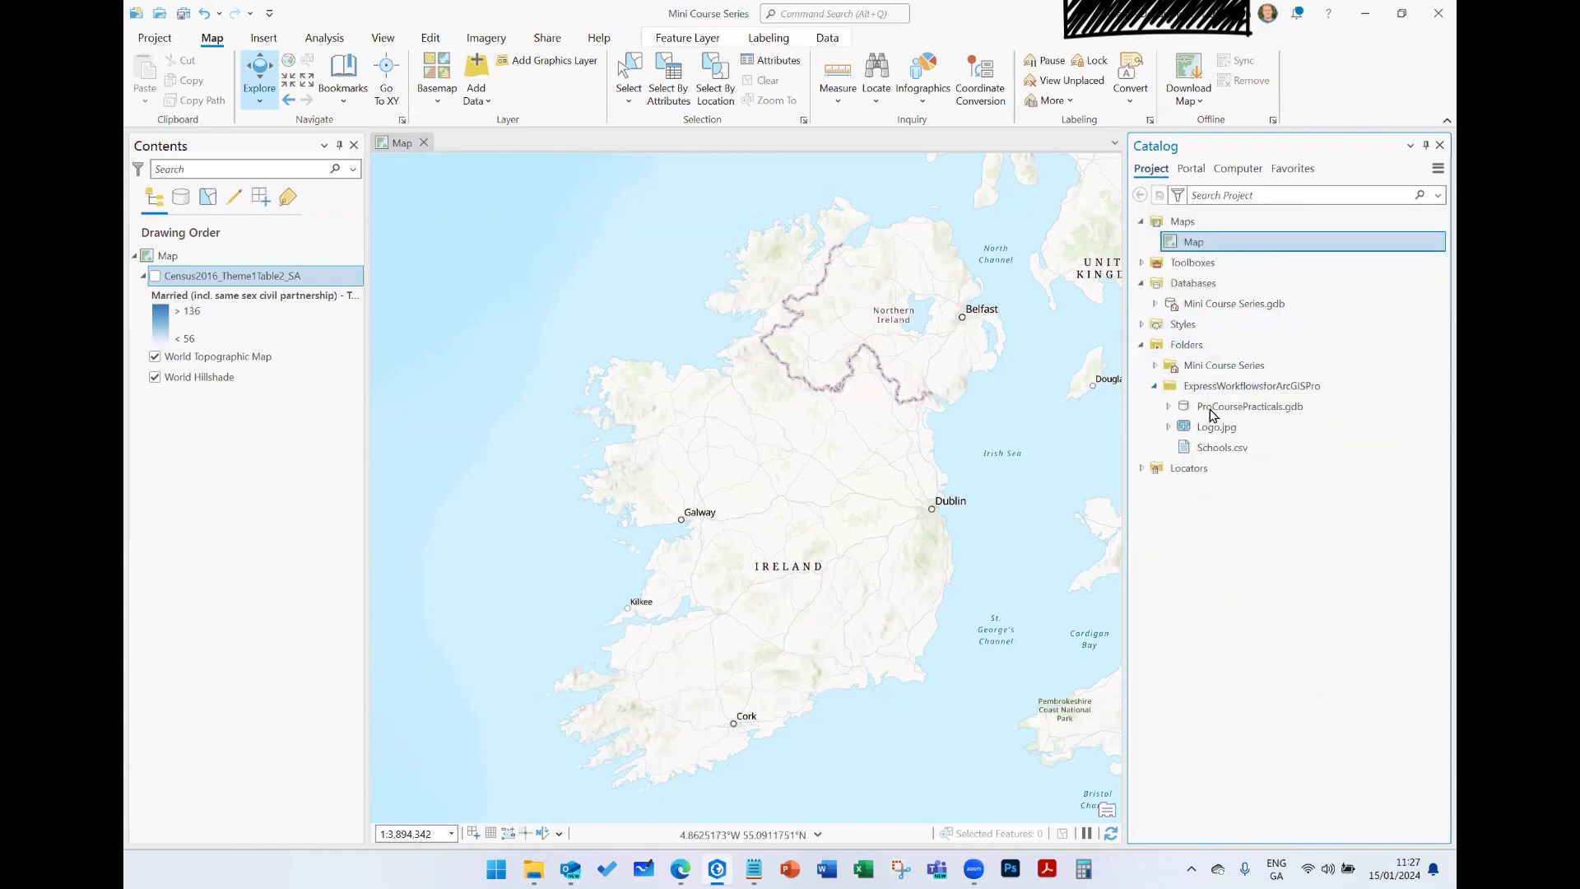
mouse_move(1210, 409)
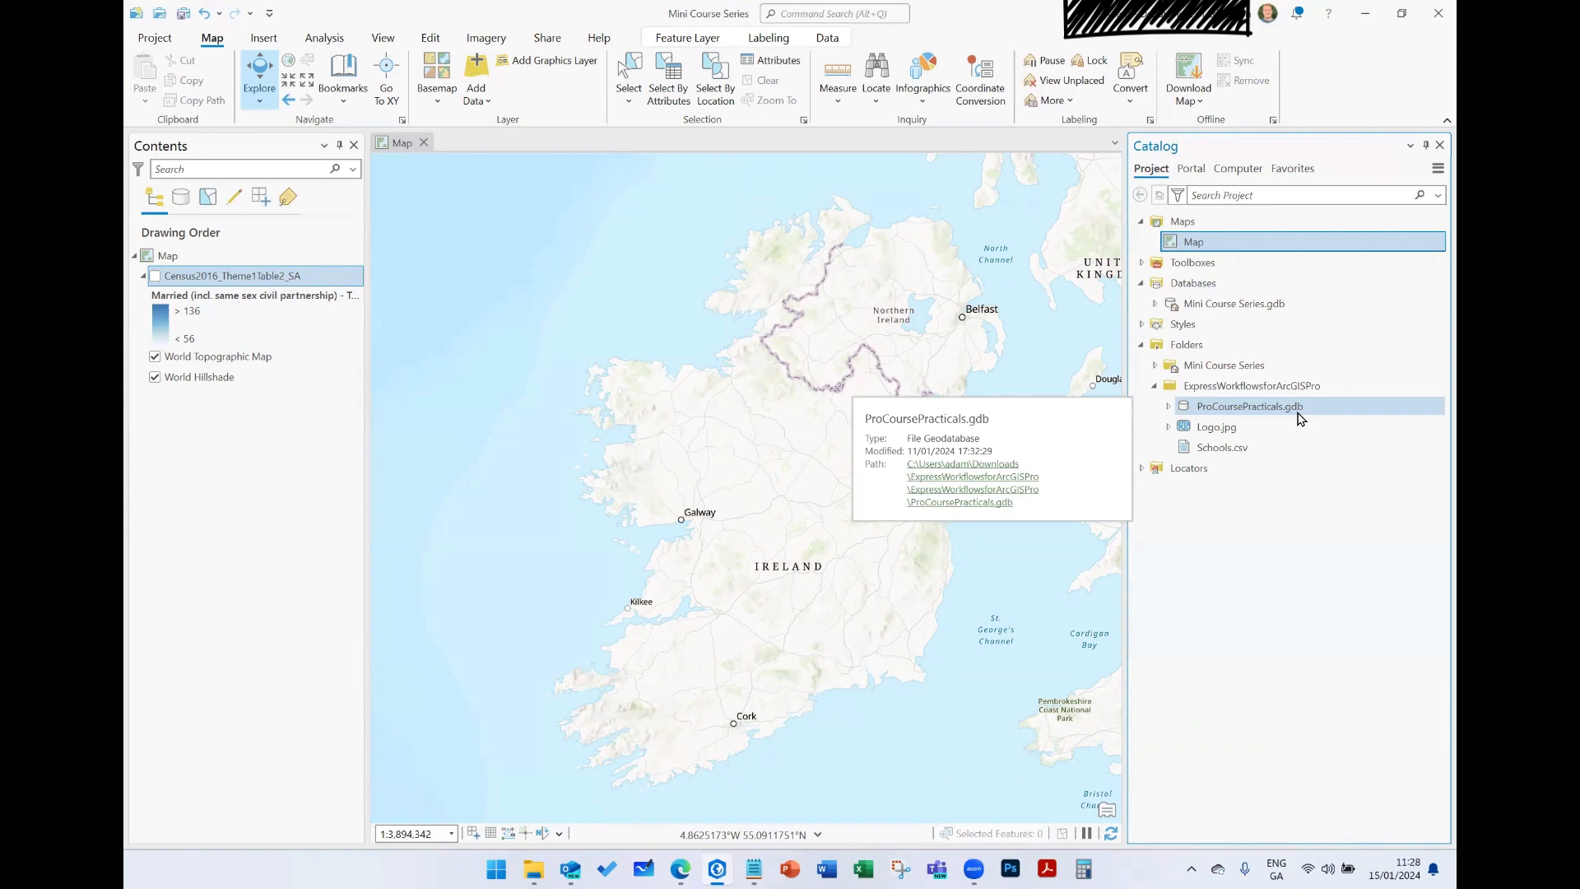
left_click(1168, 406)
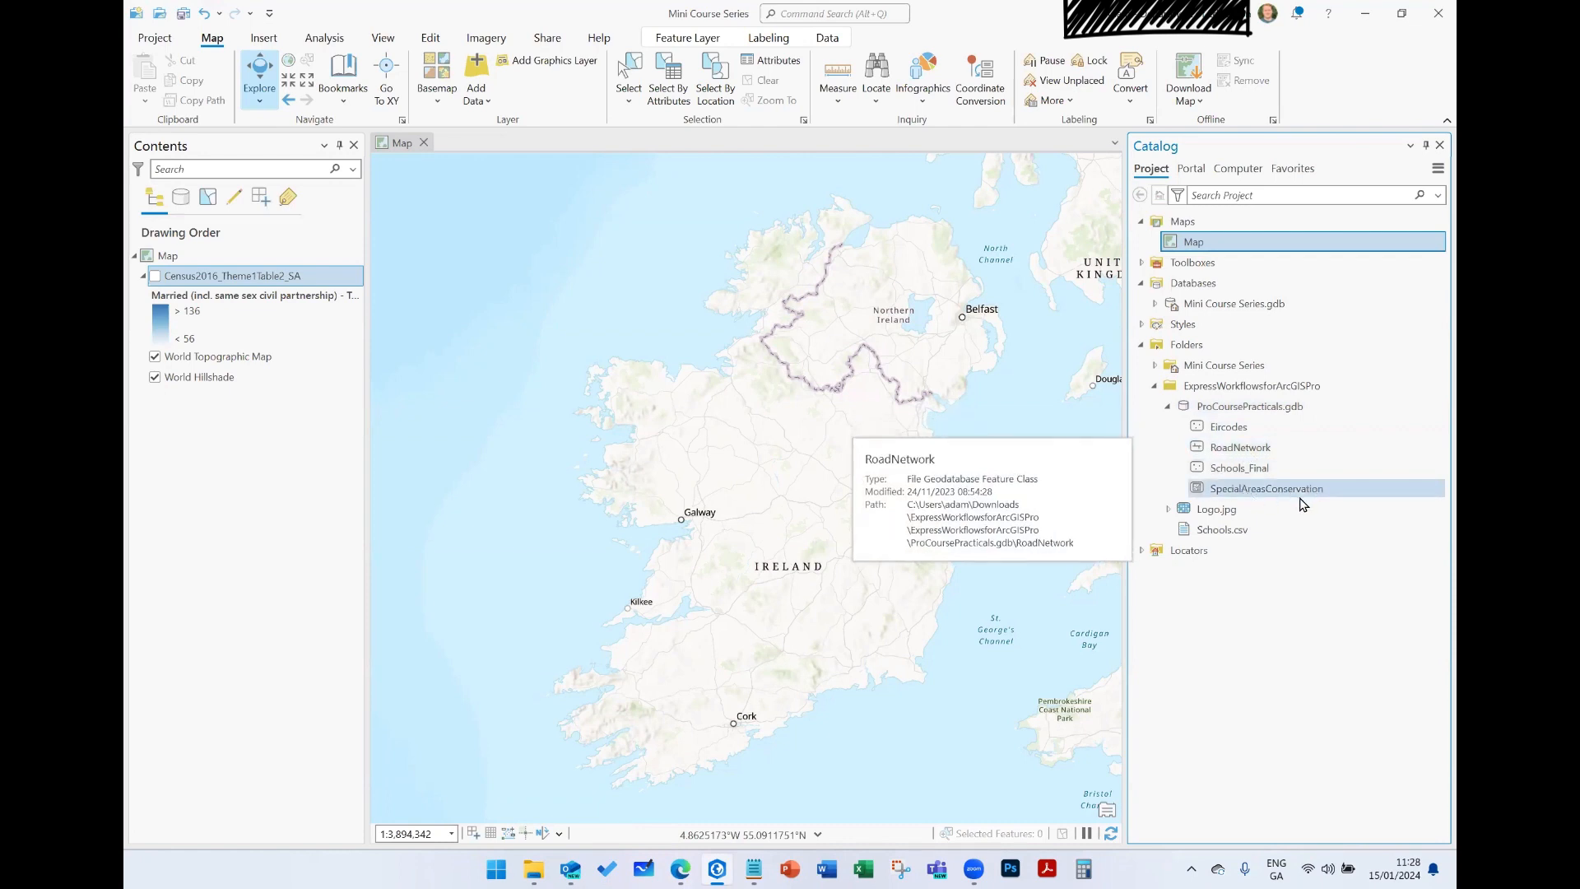
mouse_move(1307, 532)
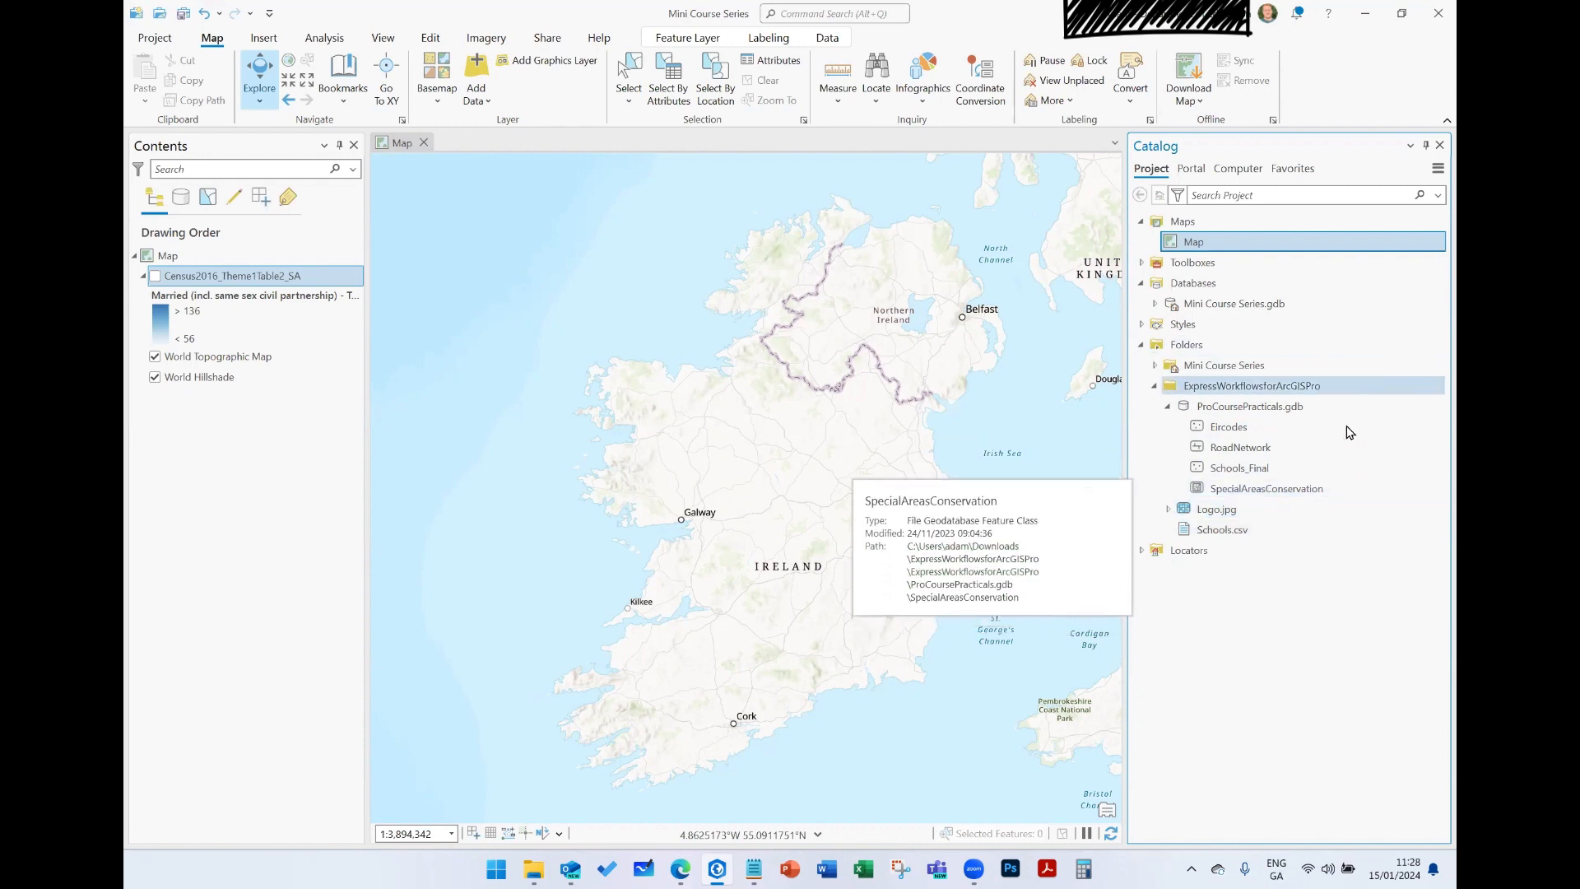
- Add the RoadNetwork feature class from ProCoursePracticals.gdb to the map and inspect its roads around Waterford
left_click(1290, 453)
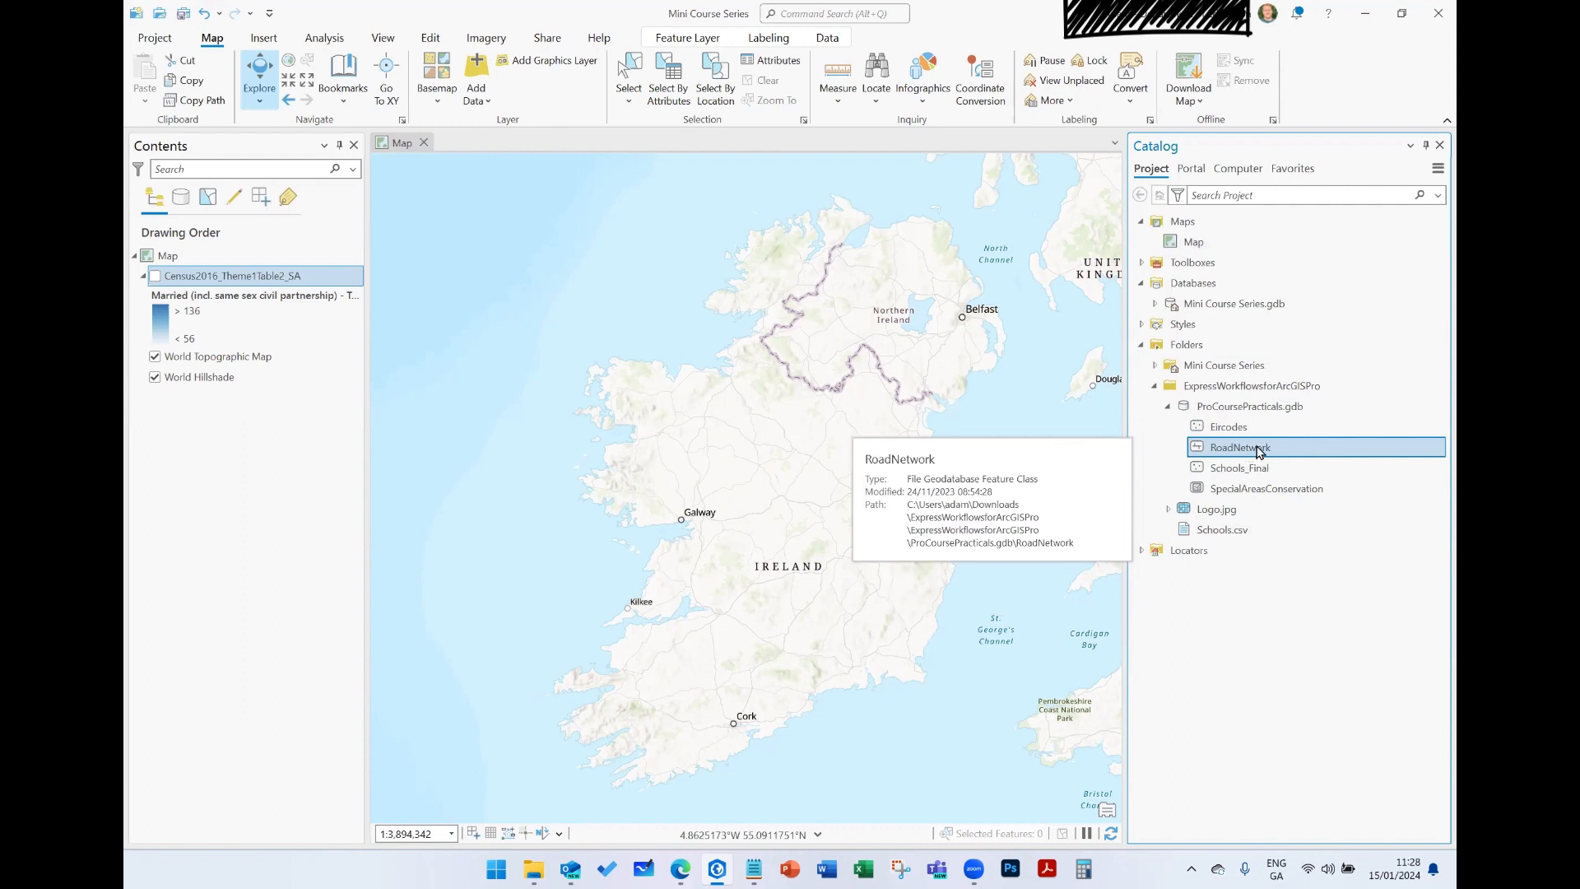
left_click_drag(1260, 451, 885, 433)
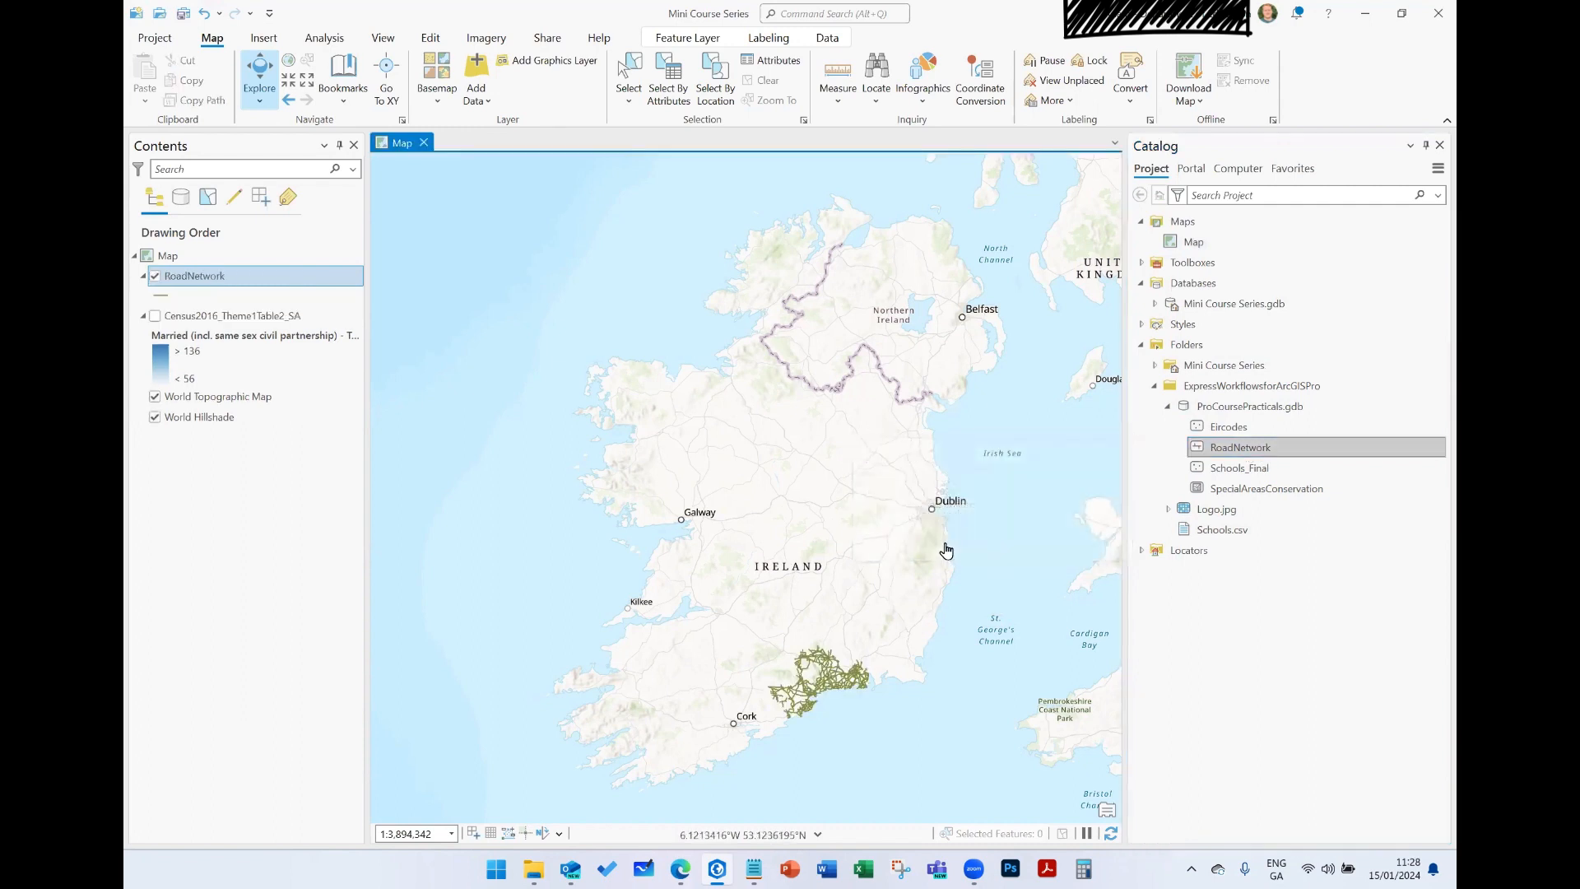
scroll(823, 696, "up", 5)
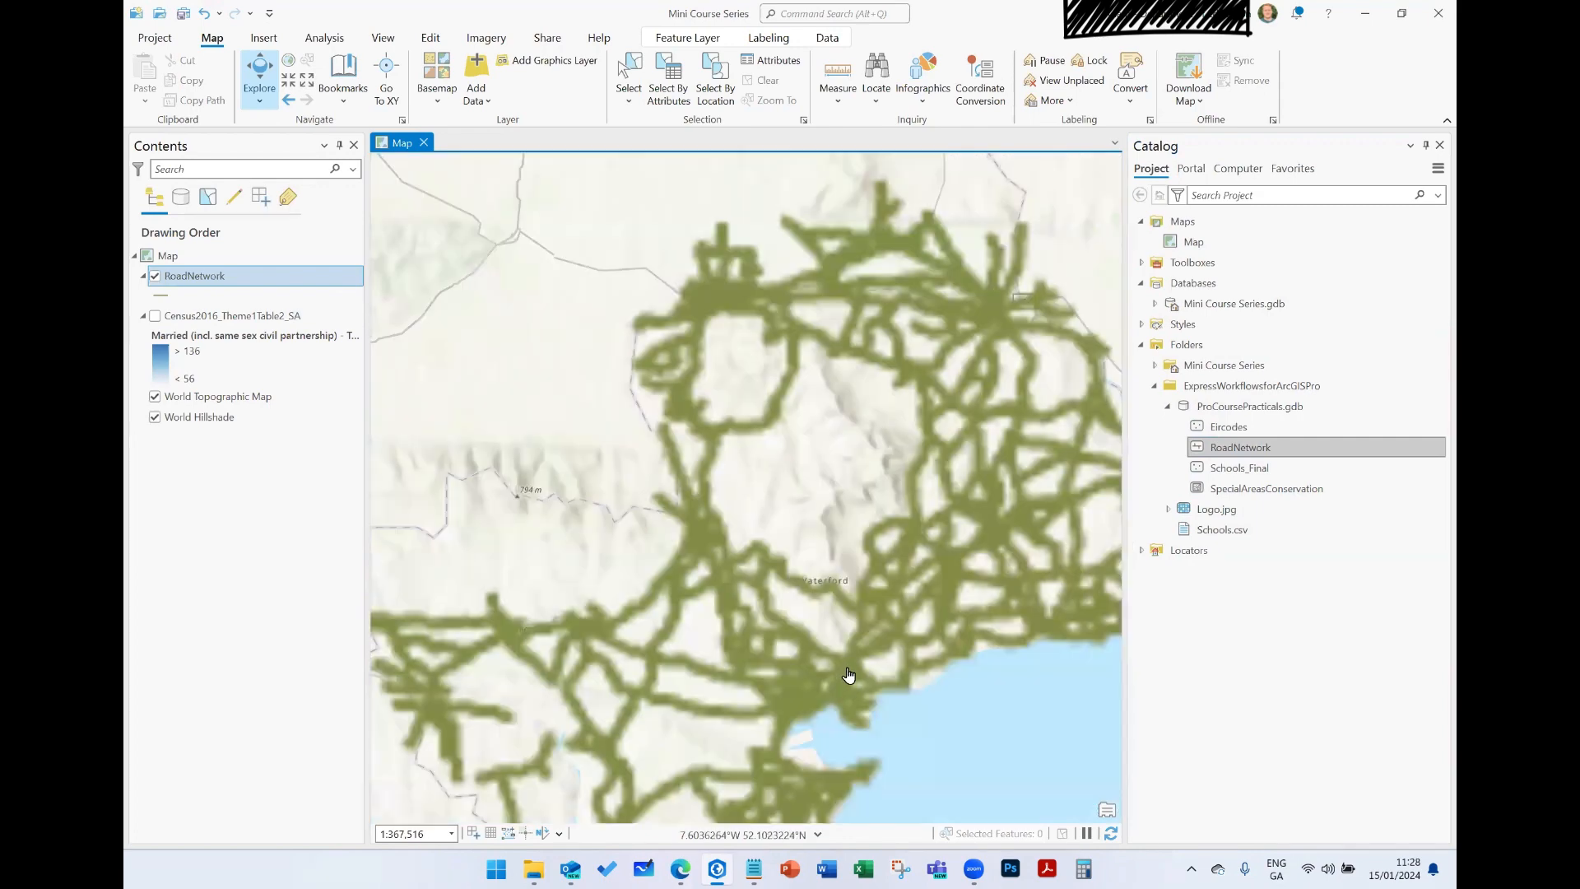
scroll(847, 675, "down", 2)
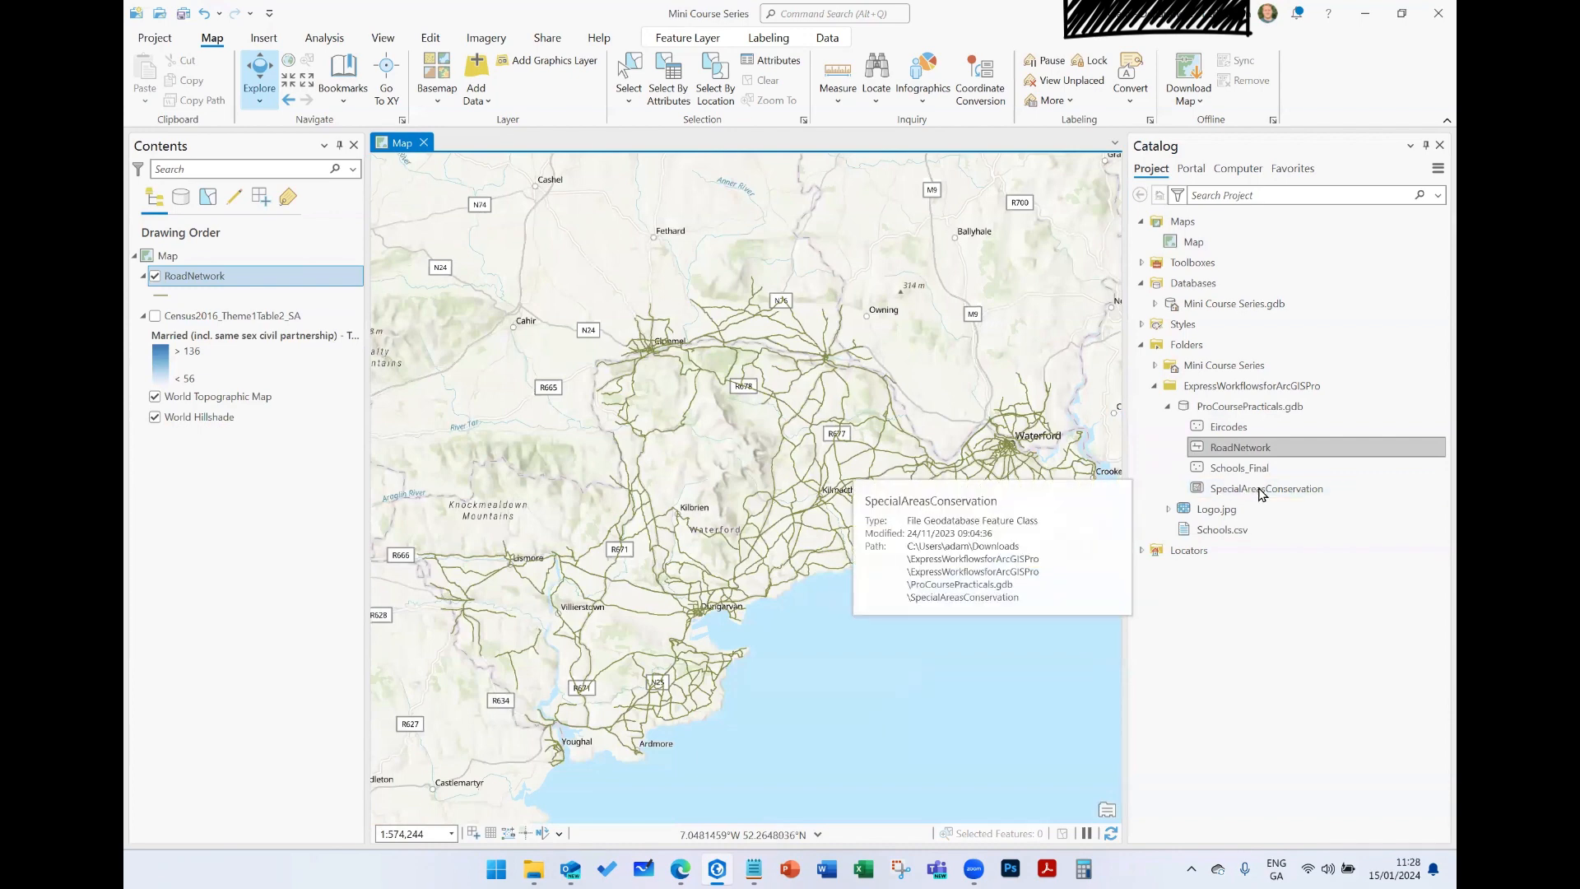
- Add the SpecialAreasConservation feature class from ProCoursePracticals.gdb to the map
mouse_move(1259, 492)
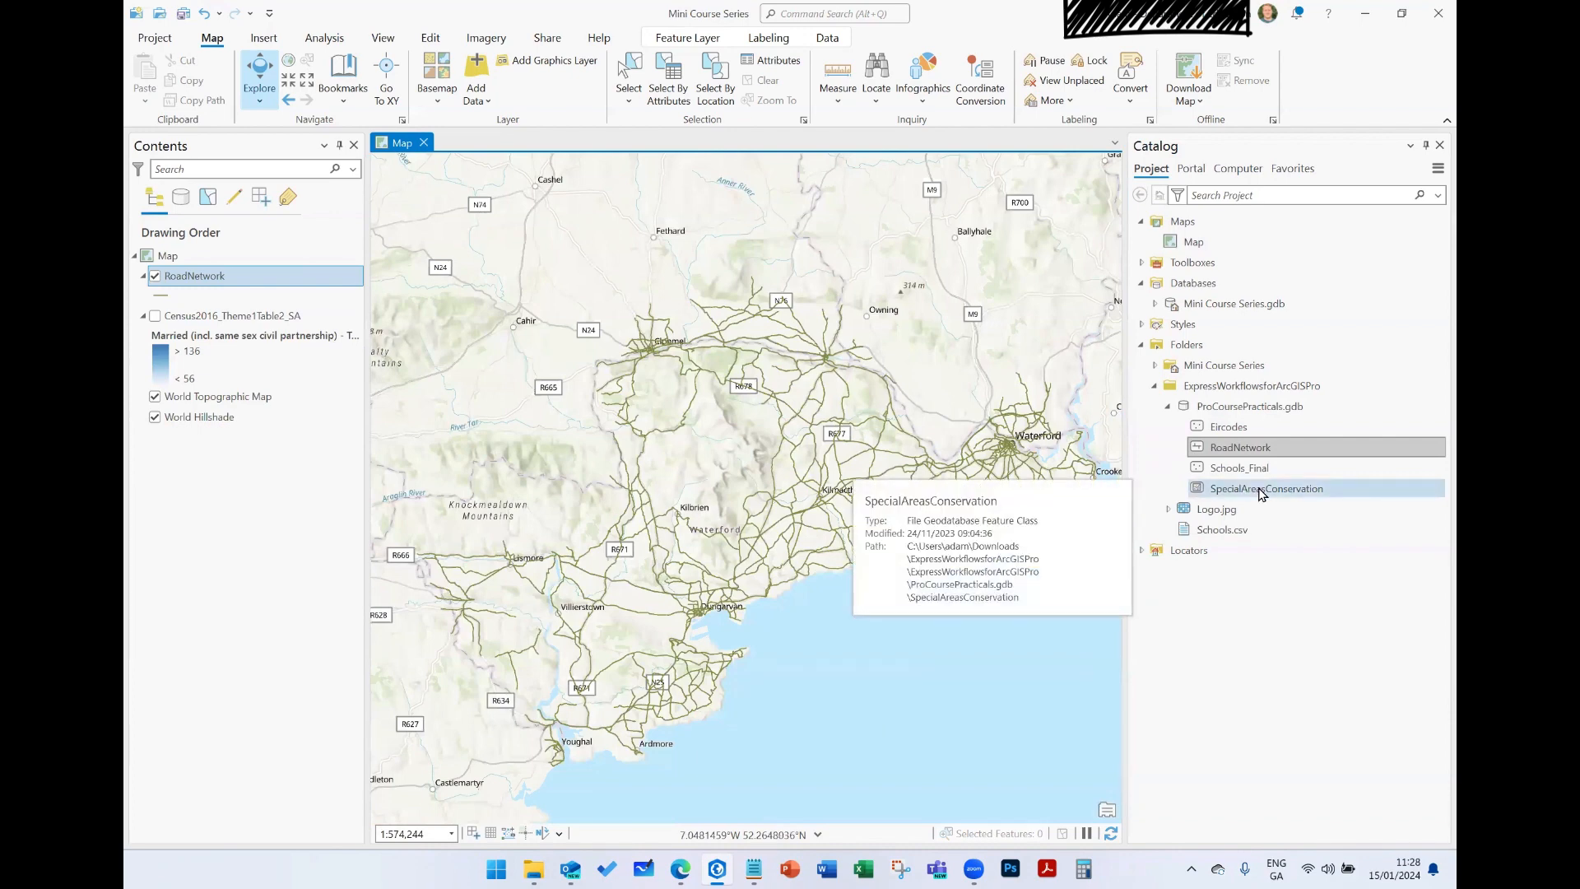
left_click(1261, 493)
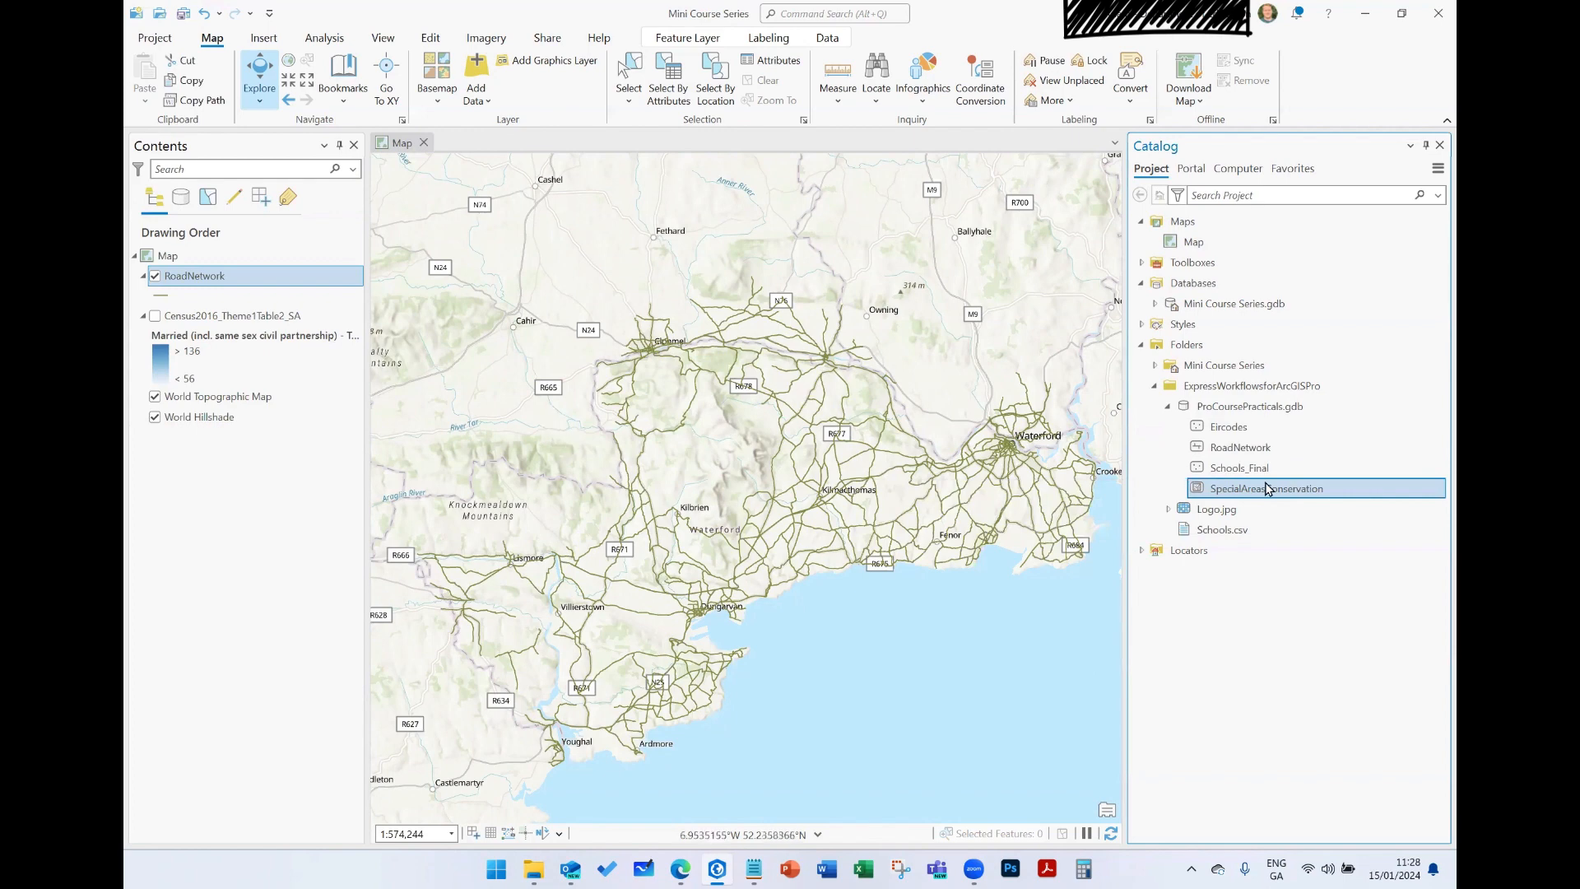
left_click_drag(1267, 490, 703, 516)
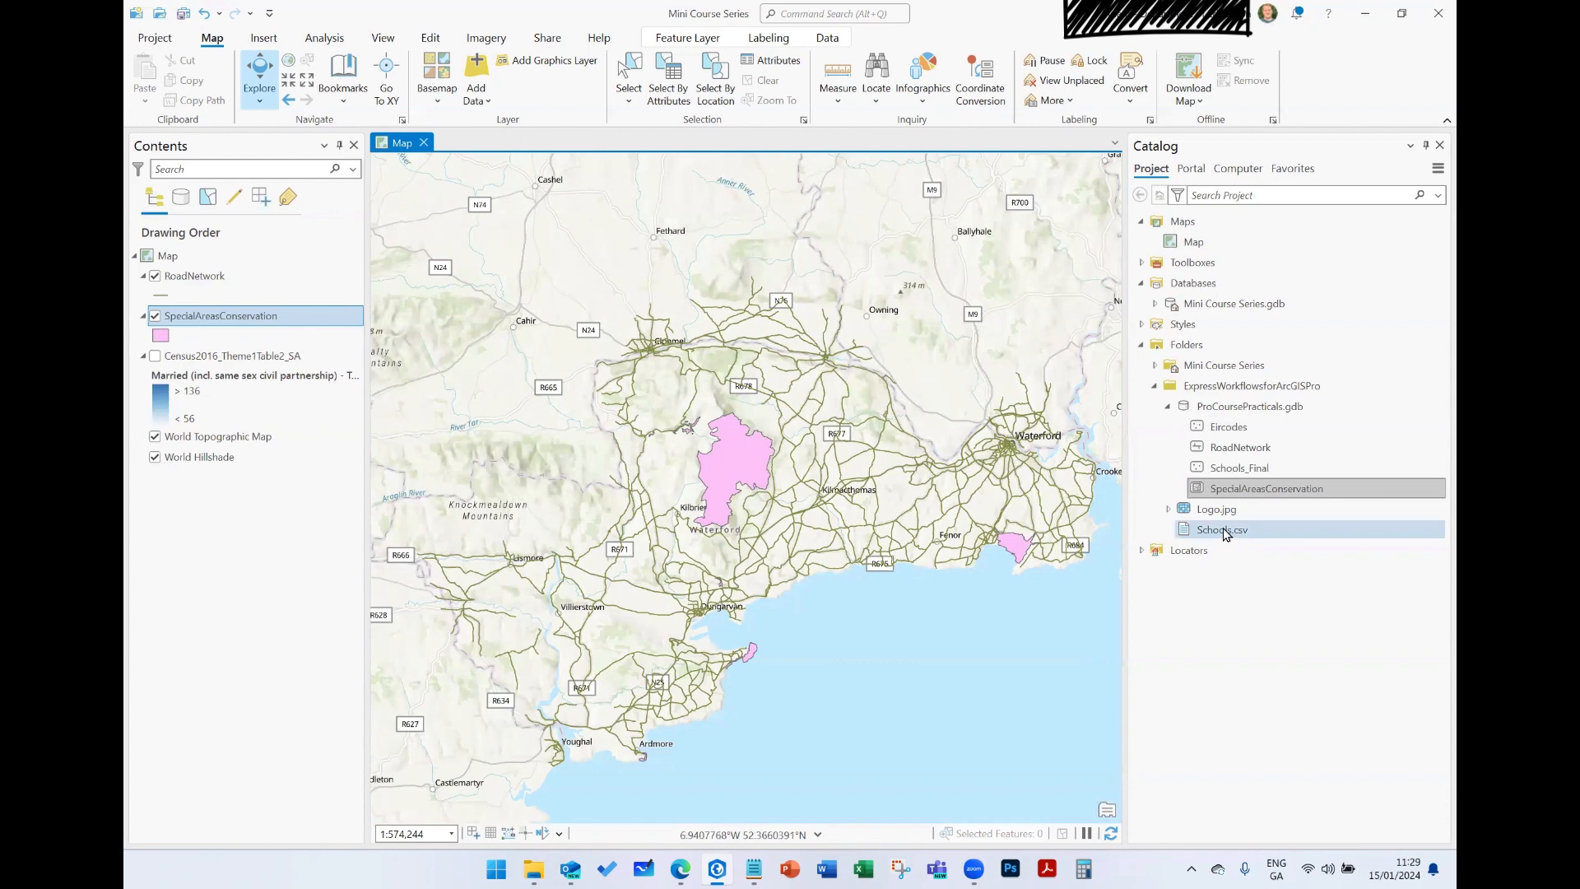
- Open the Schools.csv table from the project folder and review its fields from the first to the last
mouse_move(1224, 529)
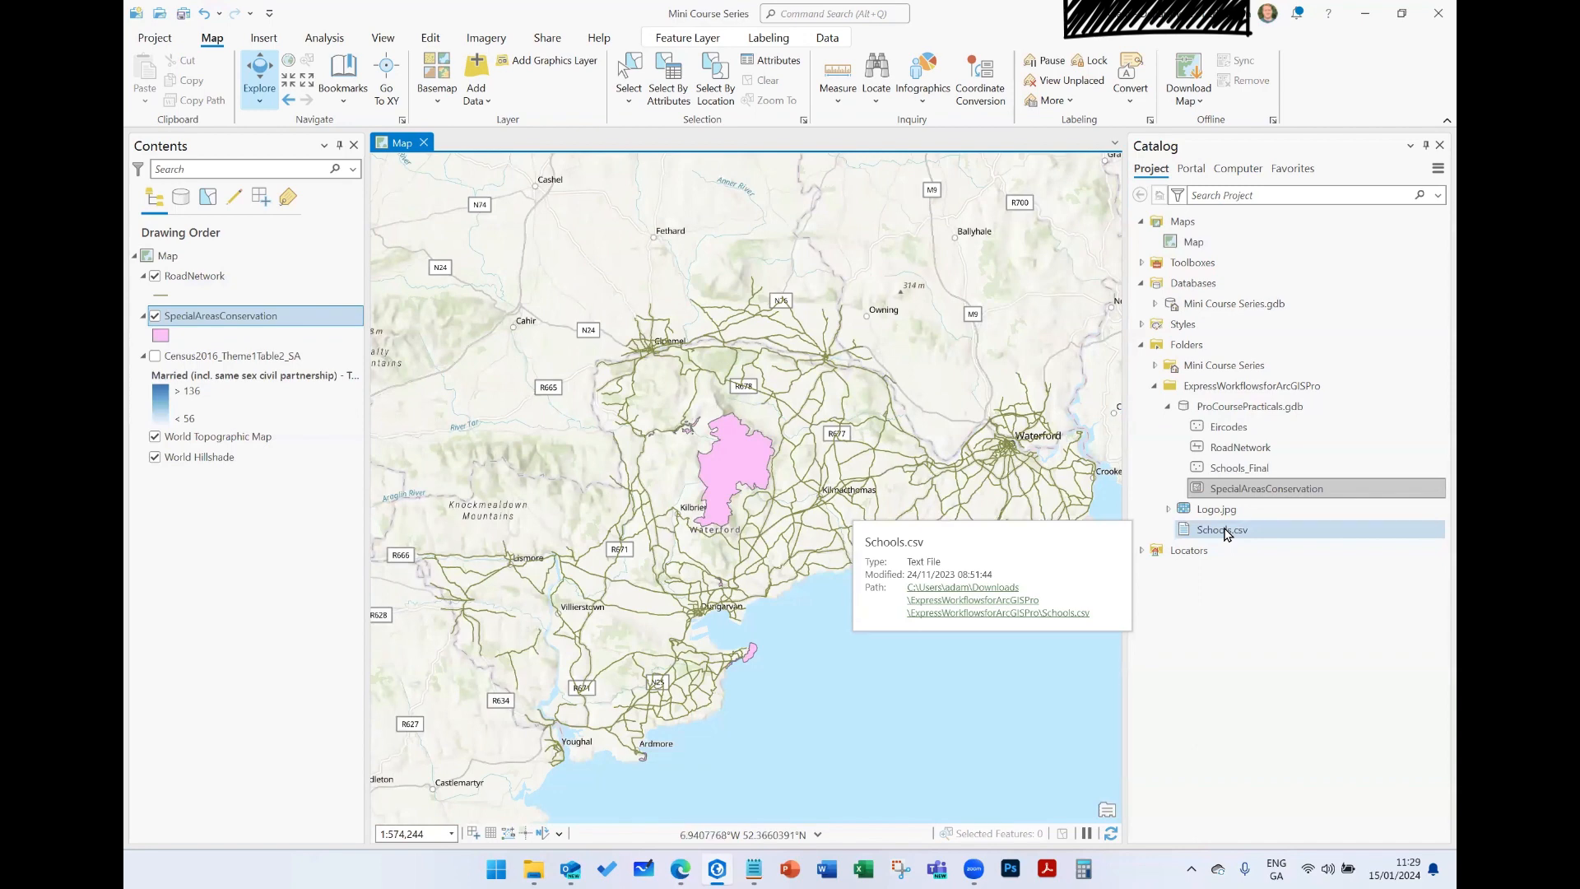
left_click(1228, 537)
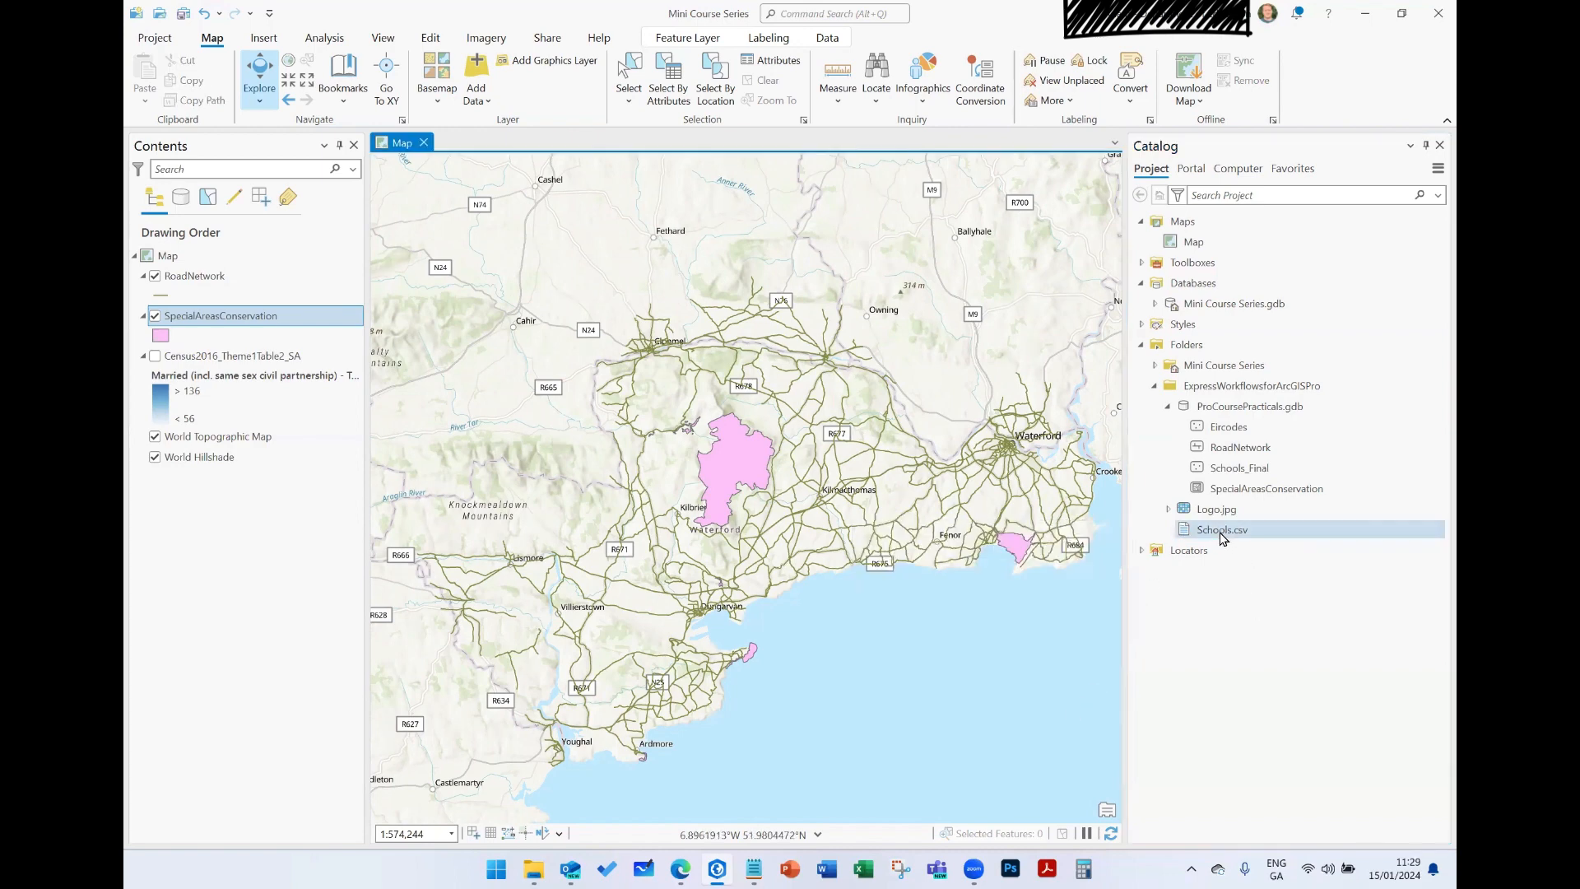
right_click(1210, 531)
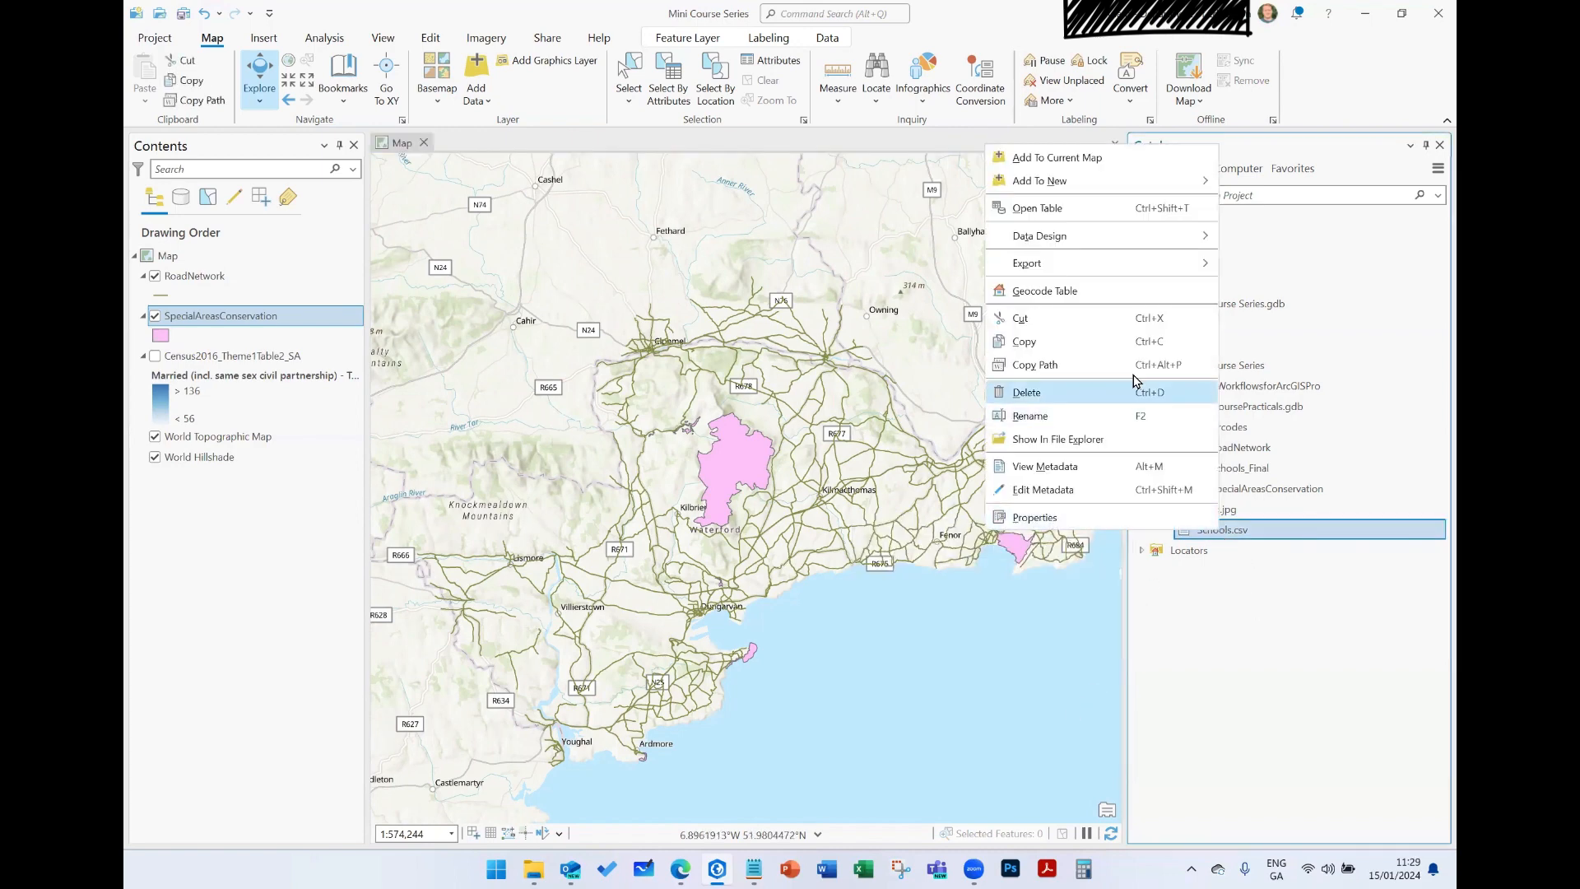
left_click(1070, 210)
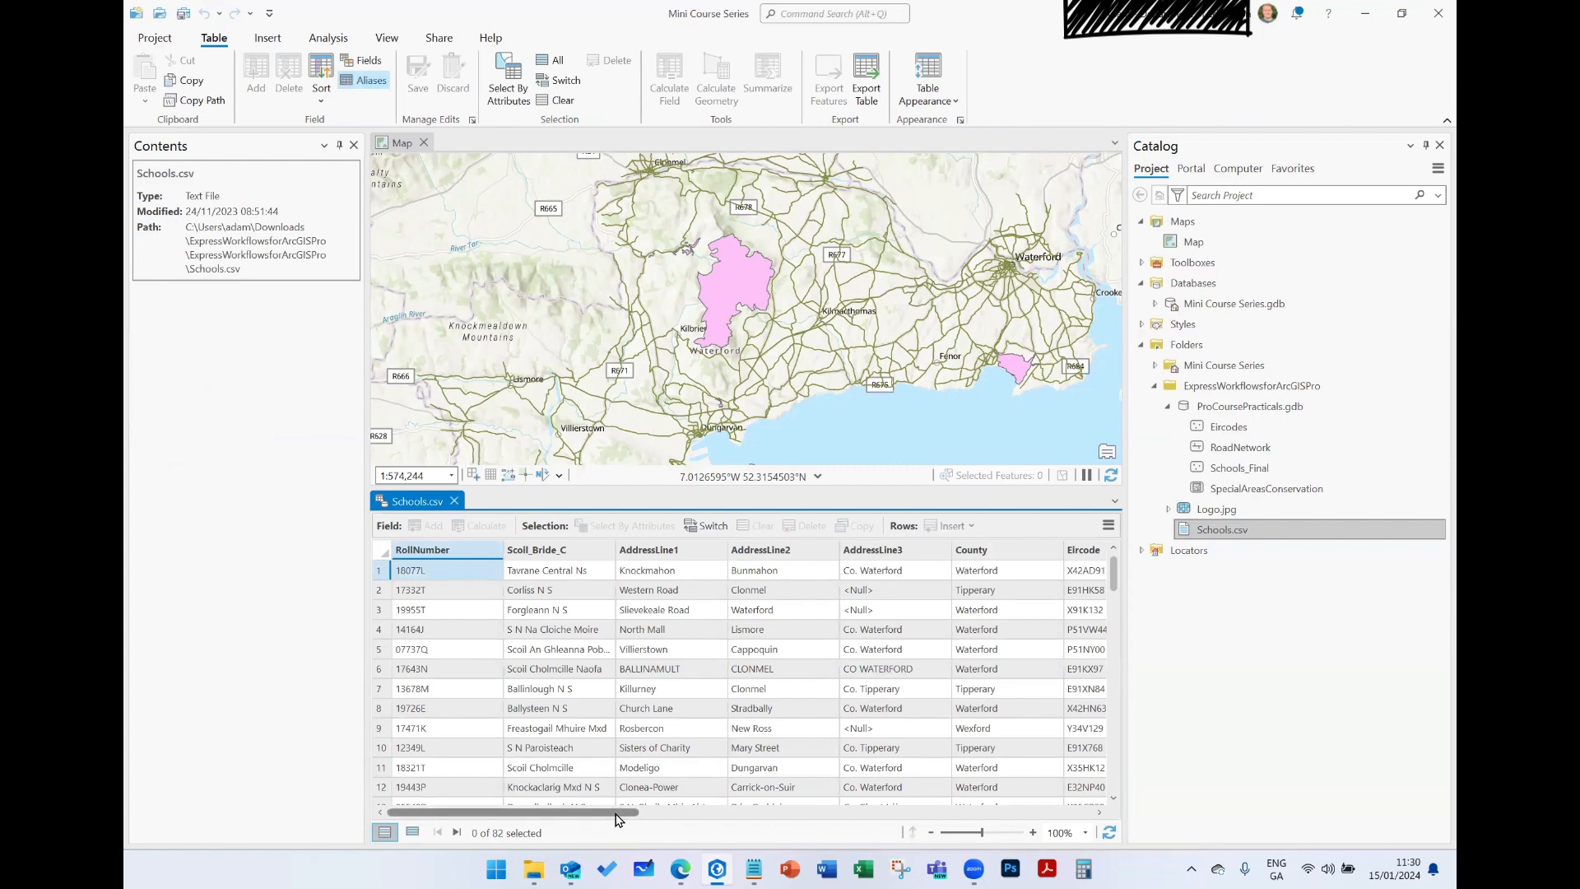
left_click_drag(610, 818, 557, 813)
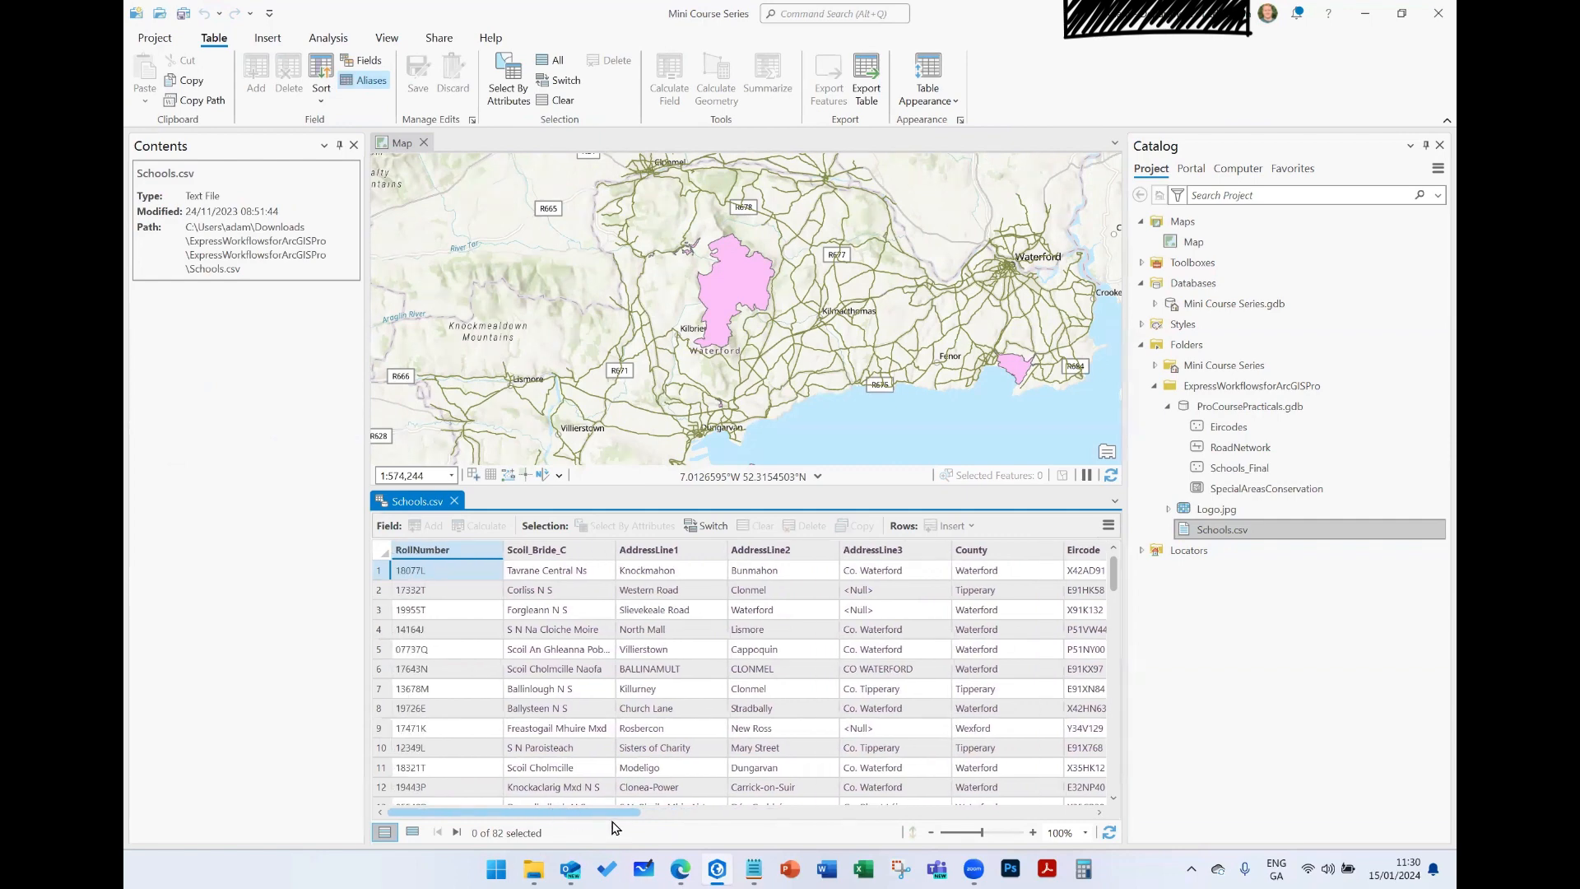
left_click_drag(656, 812, 1033, 792)
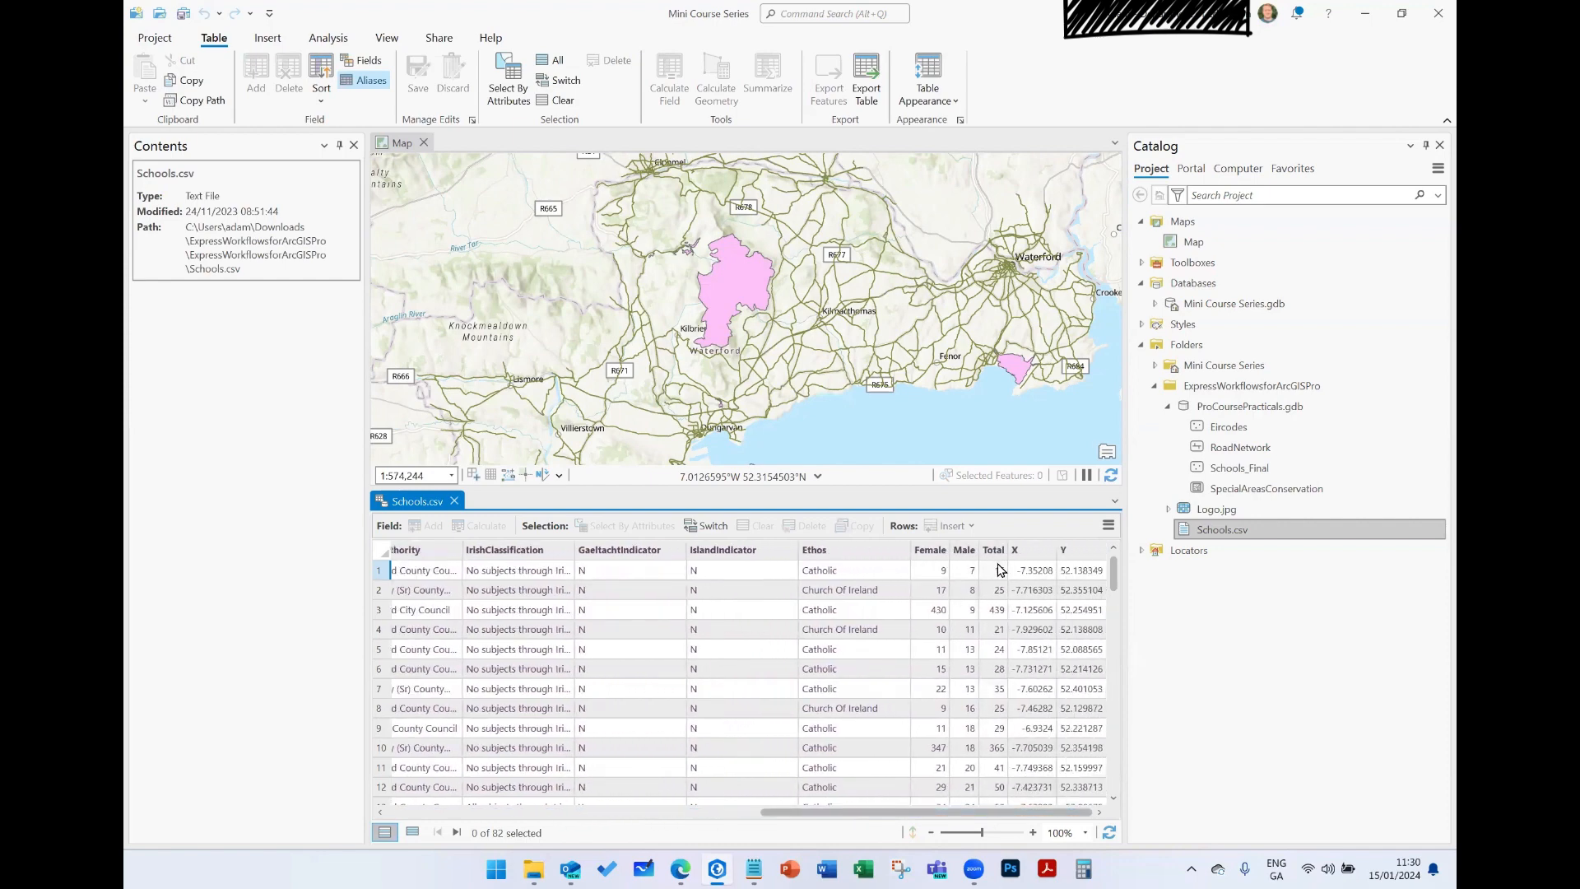
- Examine the X and Y coordinate fields across the Schools.csv records, and close the table
mouse_move(1029, 550)
left_mouse_down()
mouse_move(1057, 553)
mouse_move(1027, 554)
left_mouse_up()
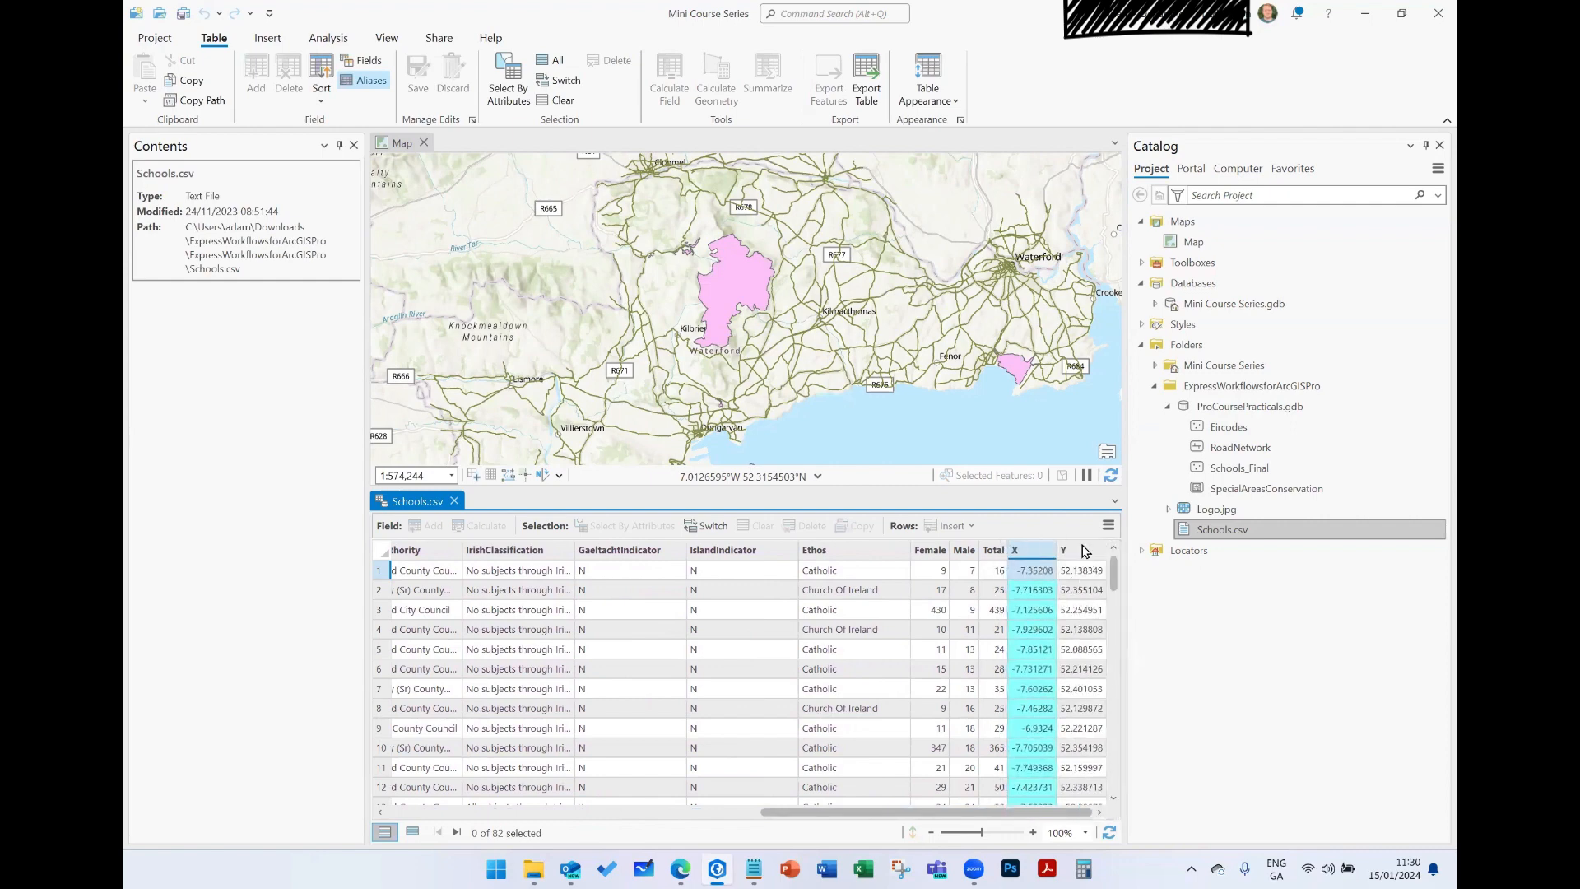
left_click(1082, 550)
left_click(1041, 552)
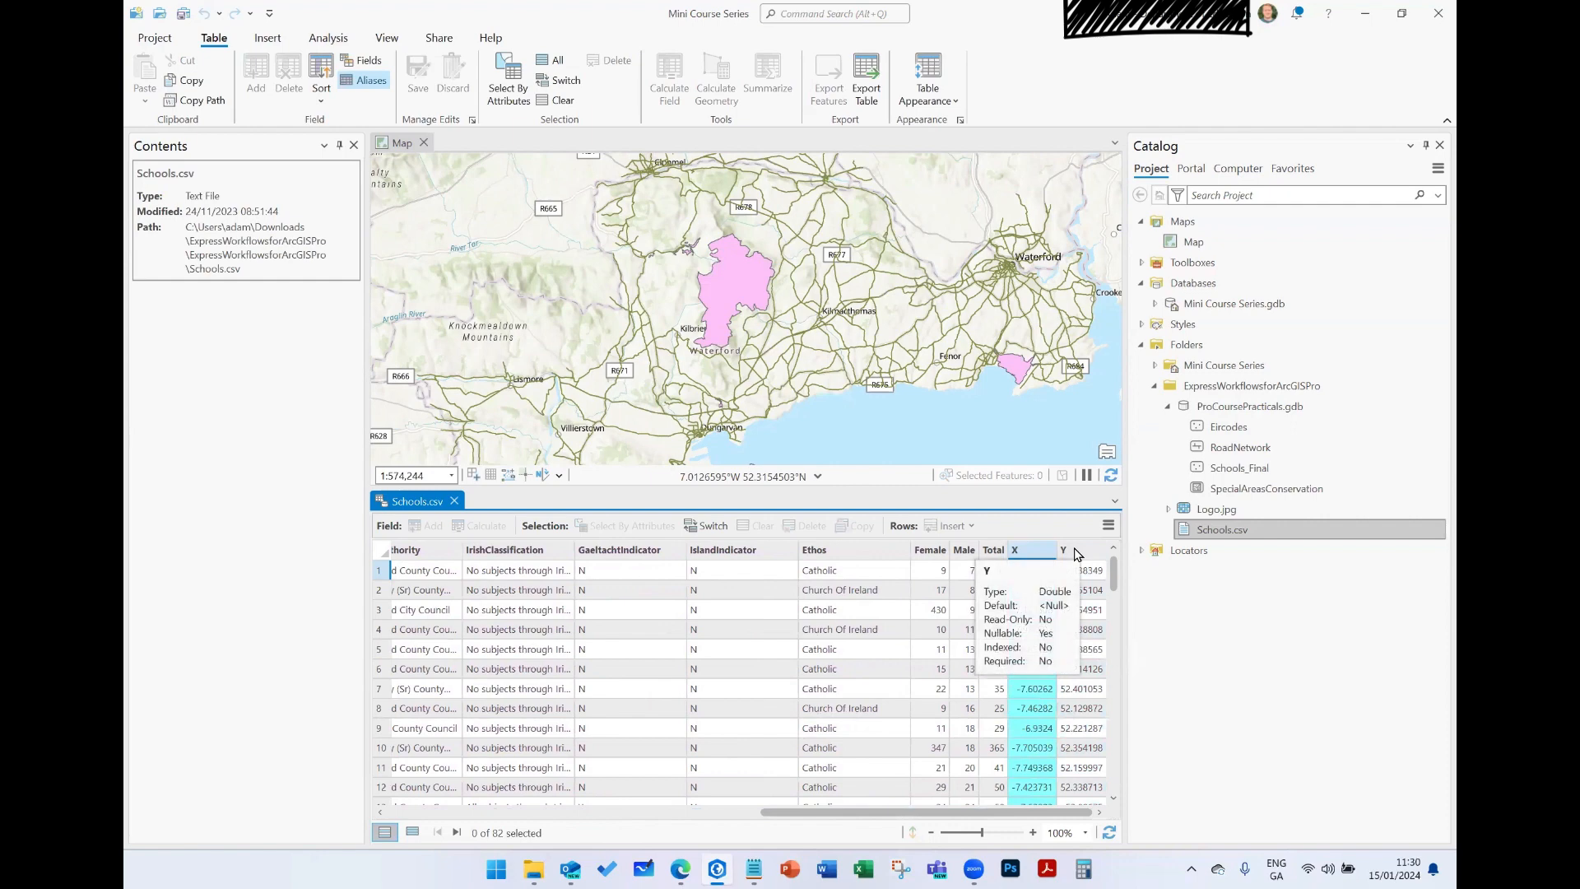
left_click(1064, 729)
scroll(1049, 724, "down", 1)
scroll(1041, 712, "down", 9)
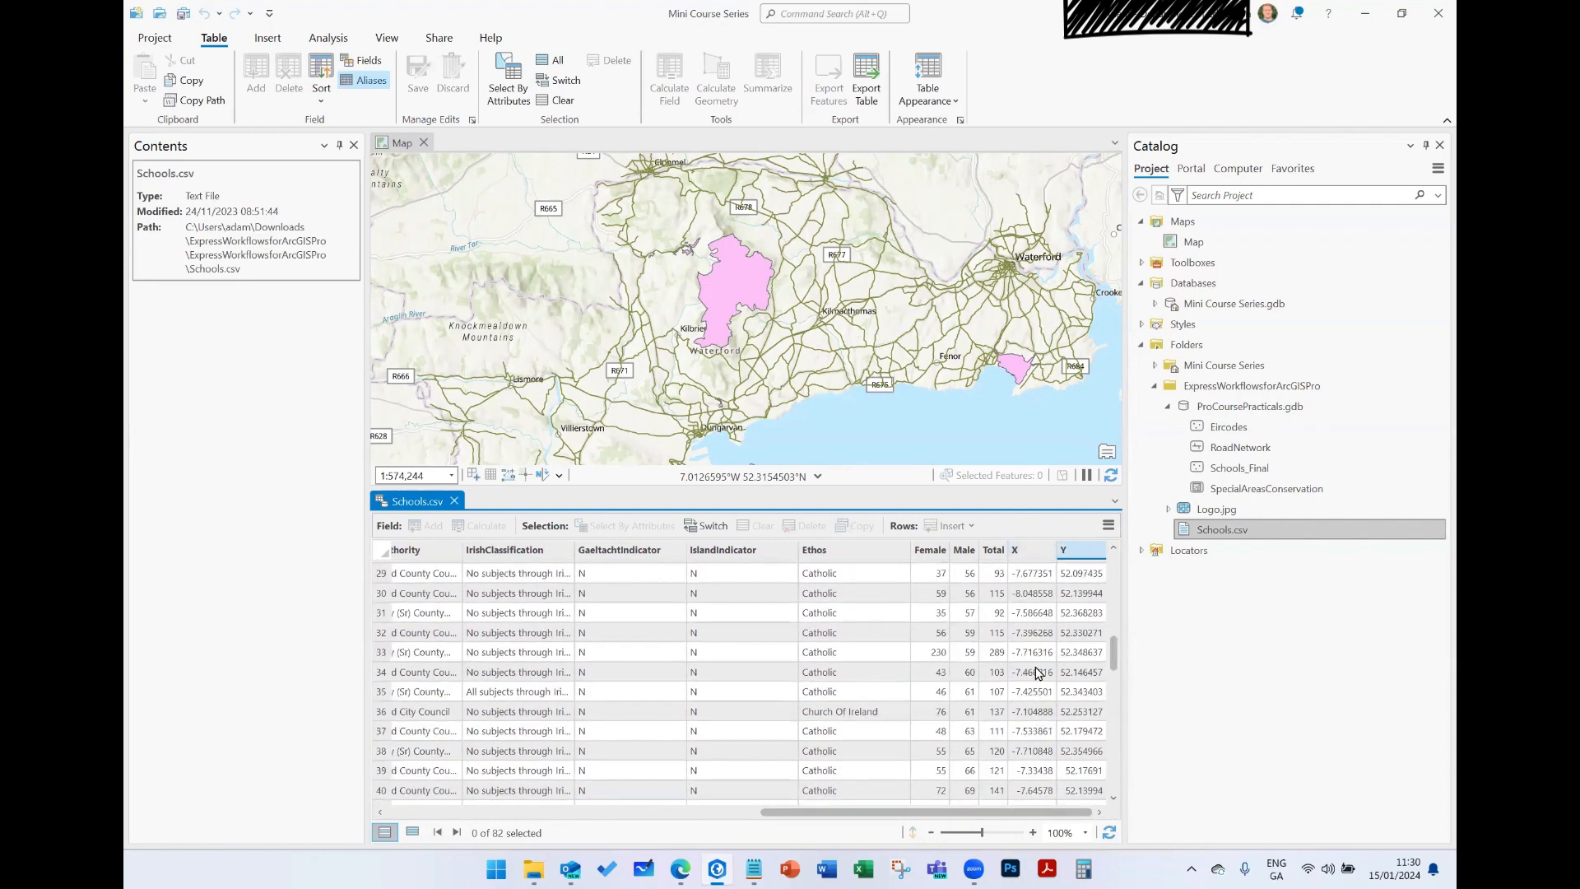
scroll(1039, 673, "up", 9)
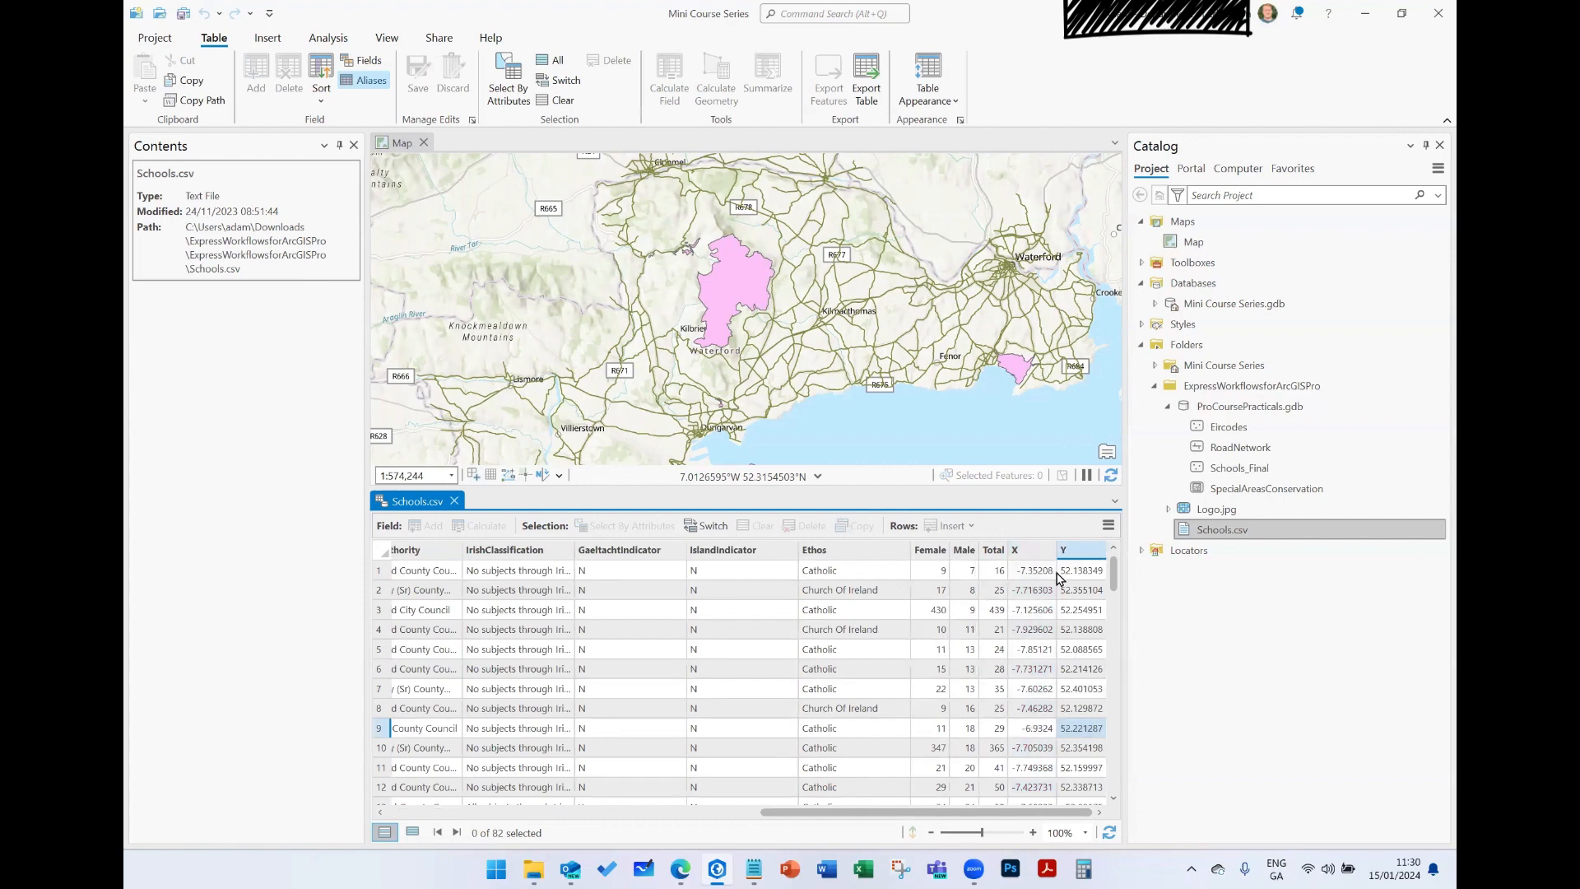
left_click(455, 502)
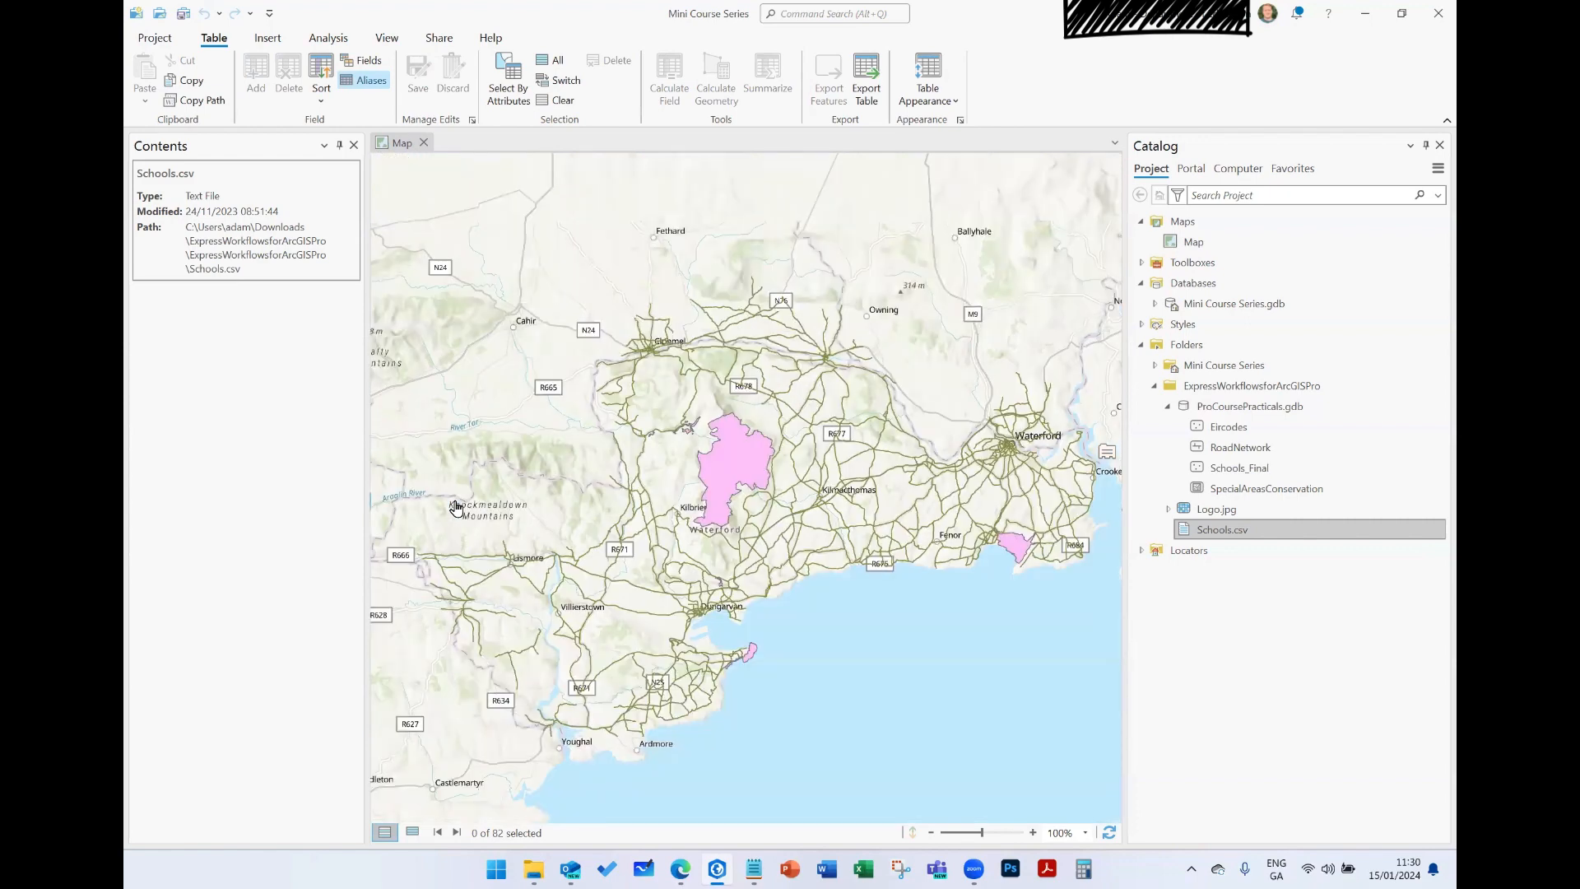
- Add Schools.csv from the ExpressWorkflowsforArcGISPro folder to the map as a standalone table
left_click(1230, 531)
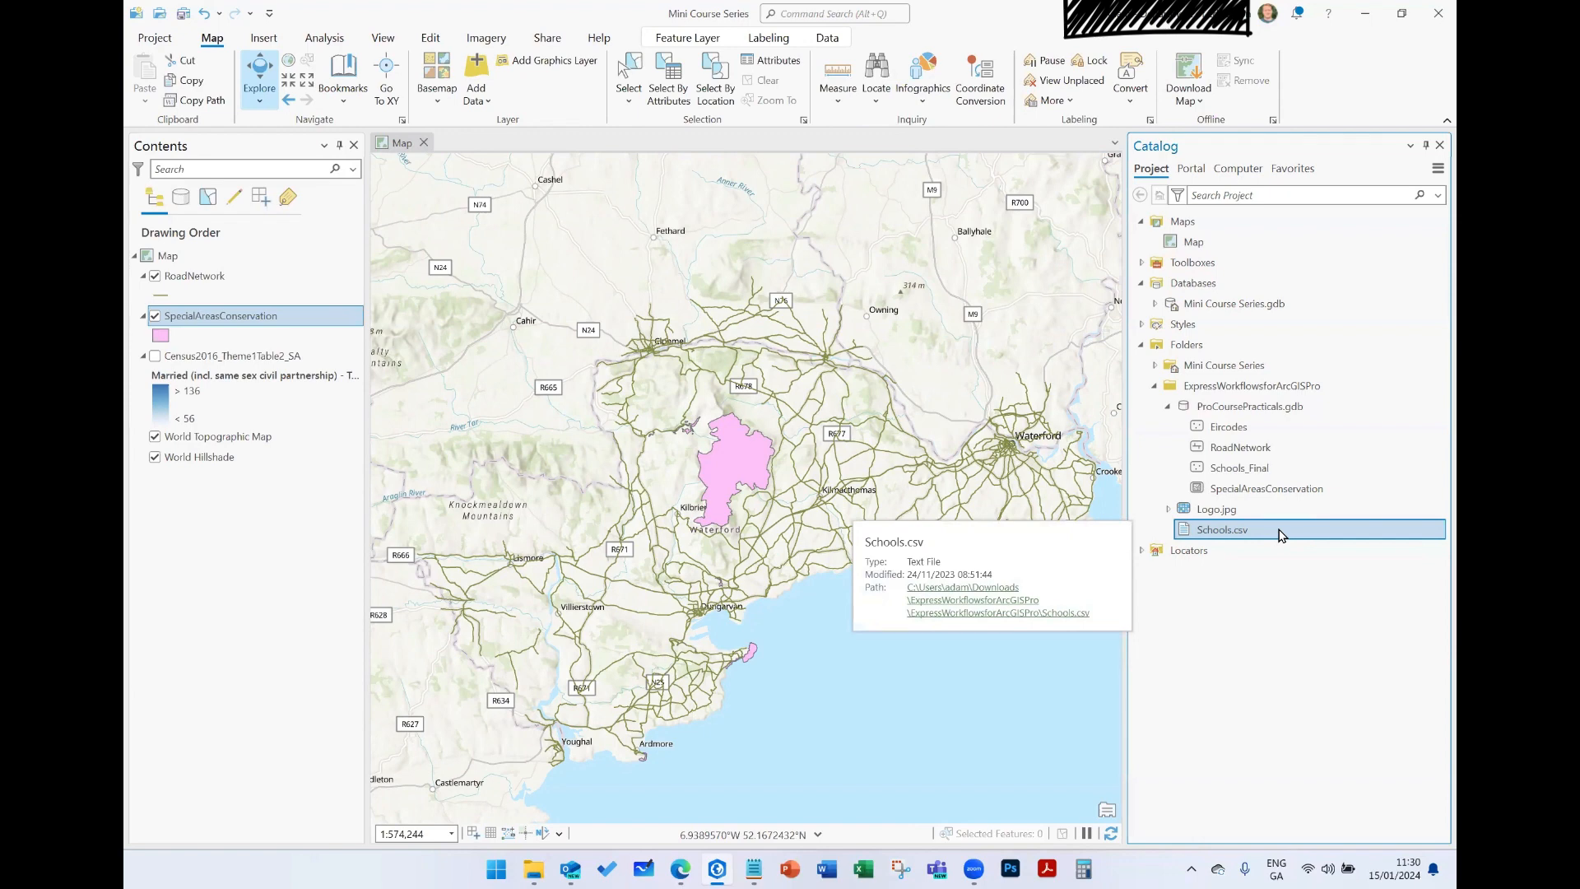
left_click_drag(1281, 535, 222, 525)
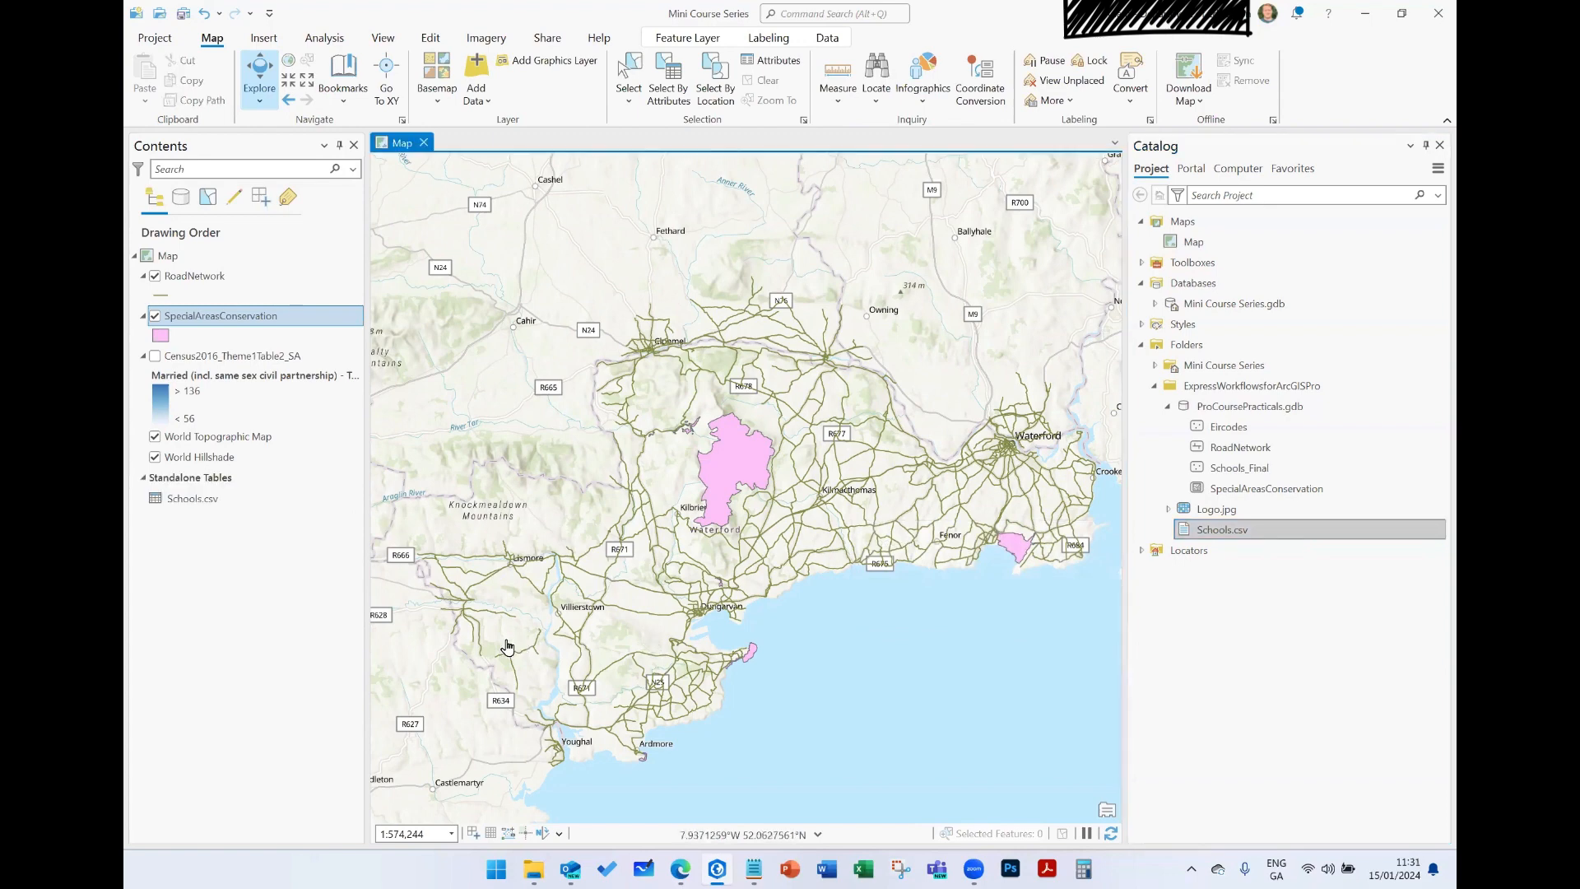
- Set up XY Table To Point for the Schools.csv standalone table, naming the output feature class SchoolsGeocoded
right_click(186, 500)
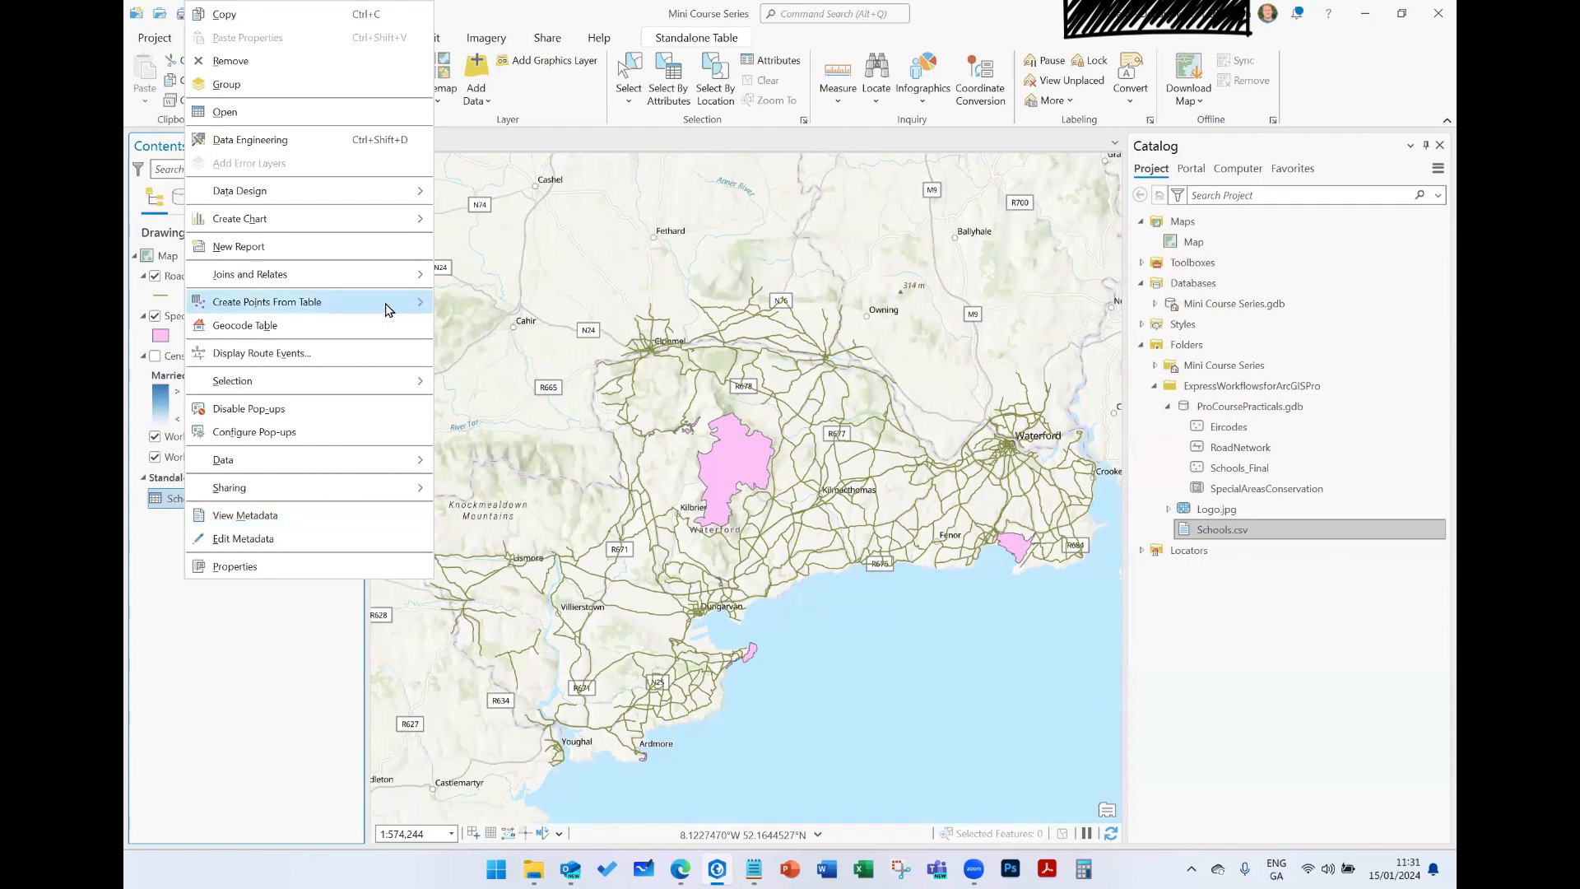
mouse_move(396, 311)
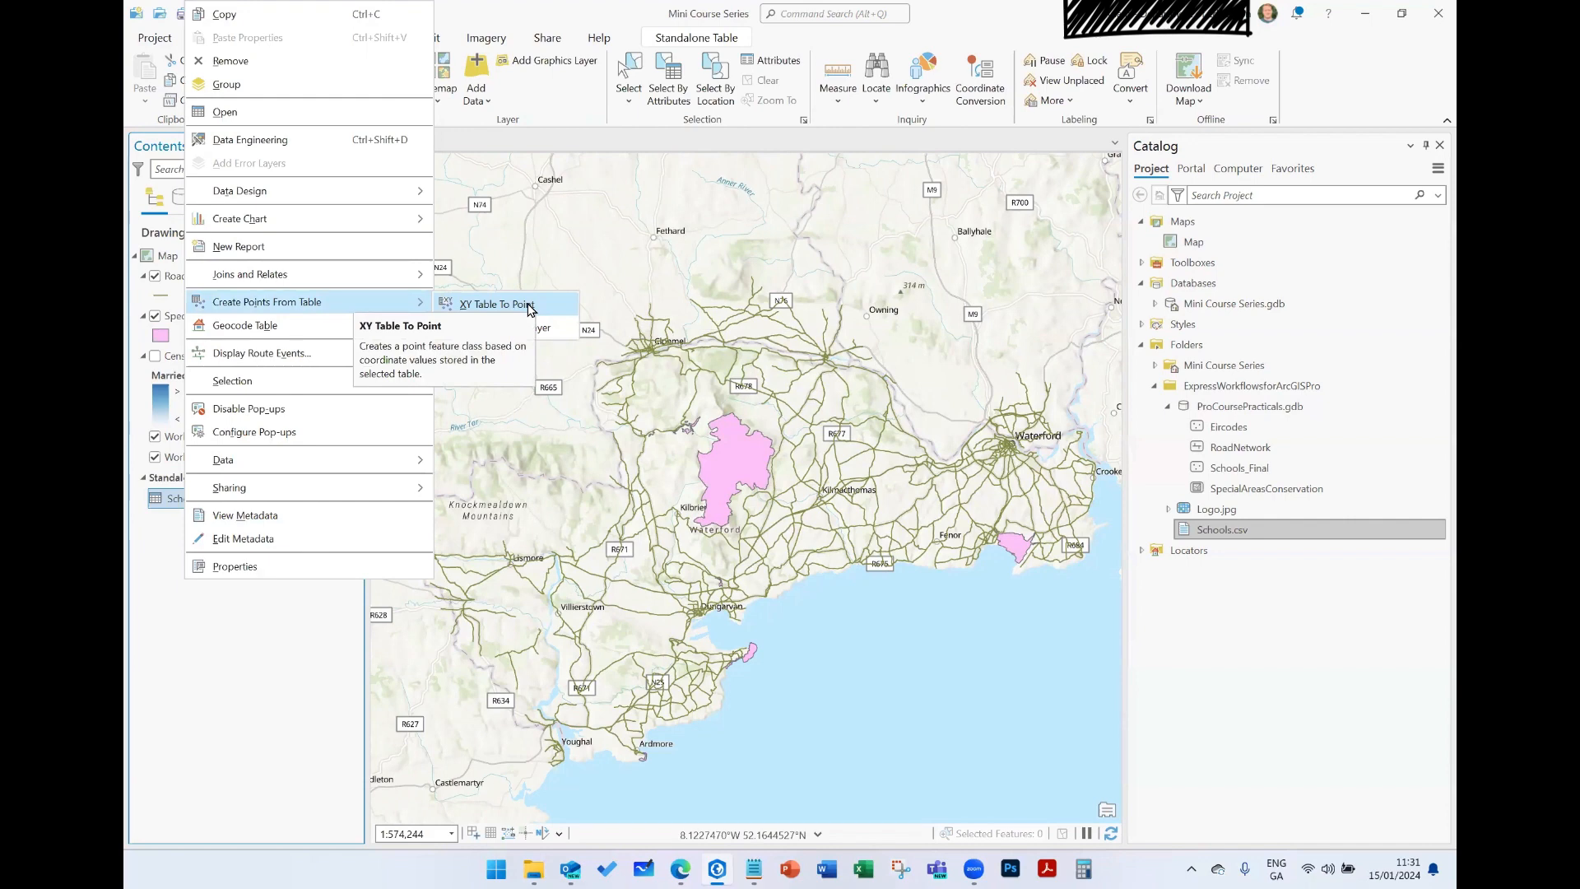
left_click(496, 305)
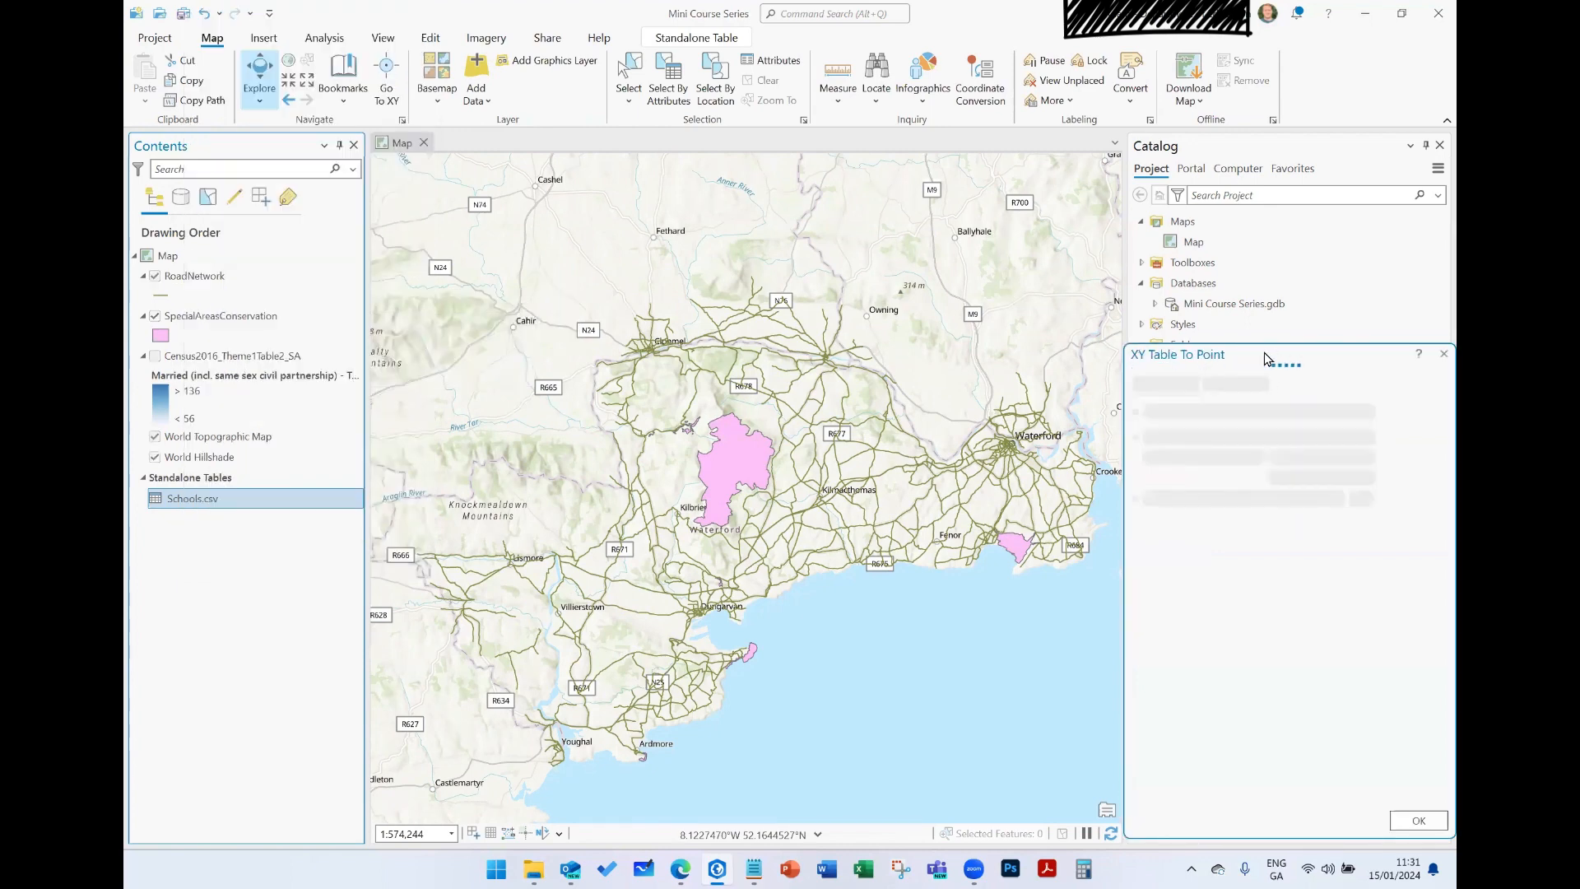
left_click_drag(1265, 357, 735, 249)
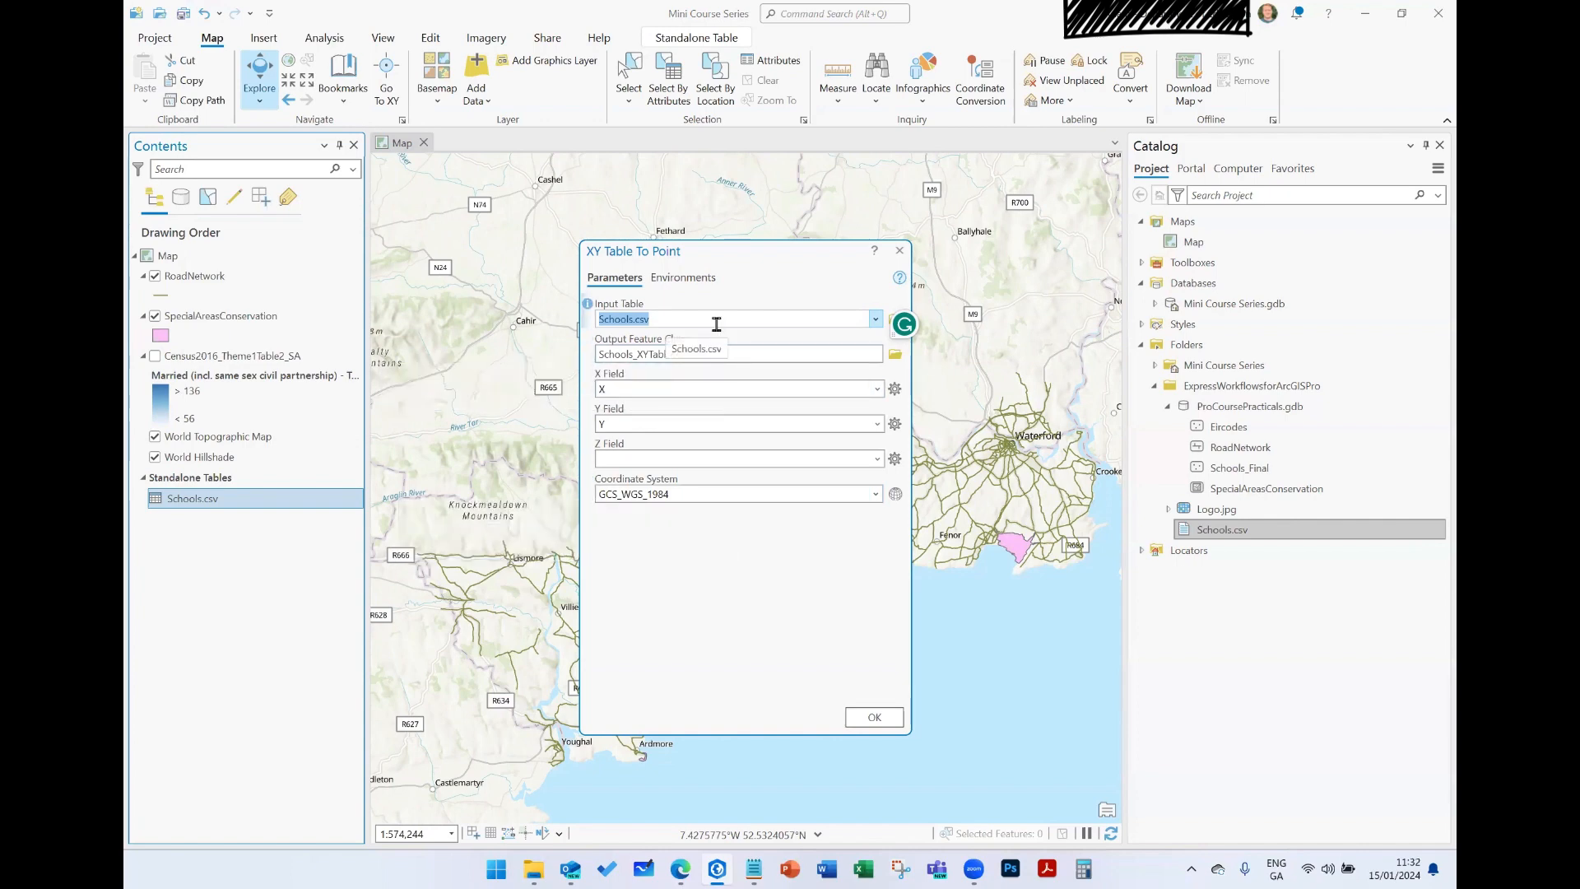
left_click(772, 355)
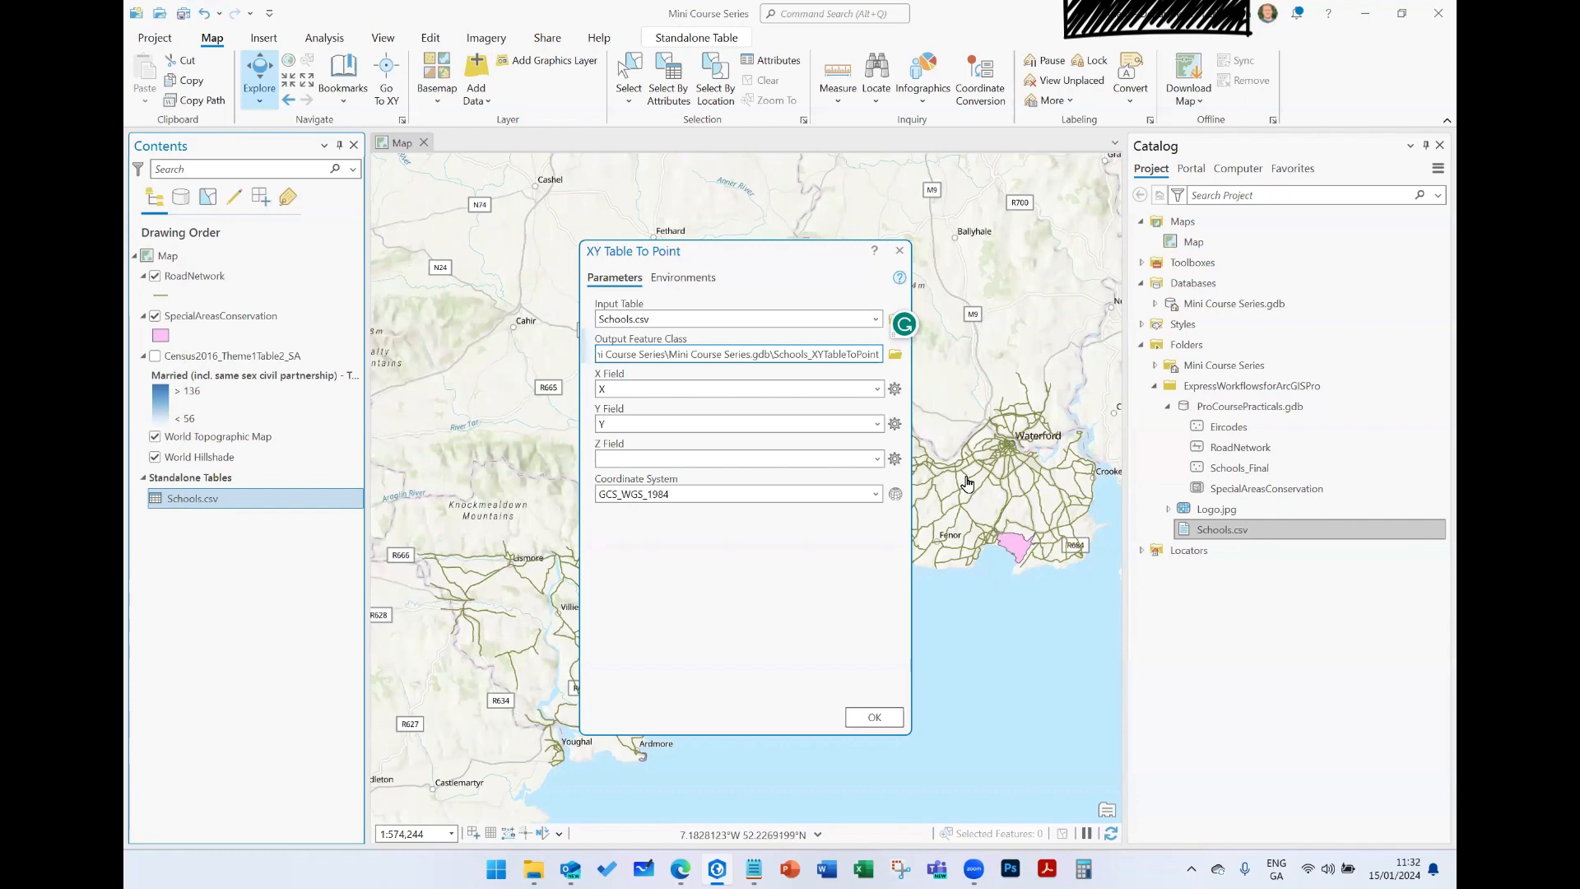
key("BackSpace")
key("BackSpace")
key("BackSpace")
key("BackSpace")
key("BackSpace")
key("BackSpace")
key("BackSpace")
key("BackSpace")
key("BackSpace")
key("BackSpace")
key("BackSpace")
key("BackSpace")
key("BackSpace")
key("BackSpace")
key("BackSpace")
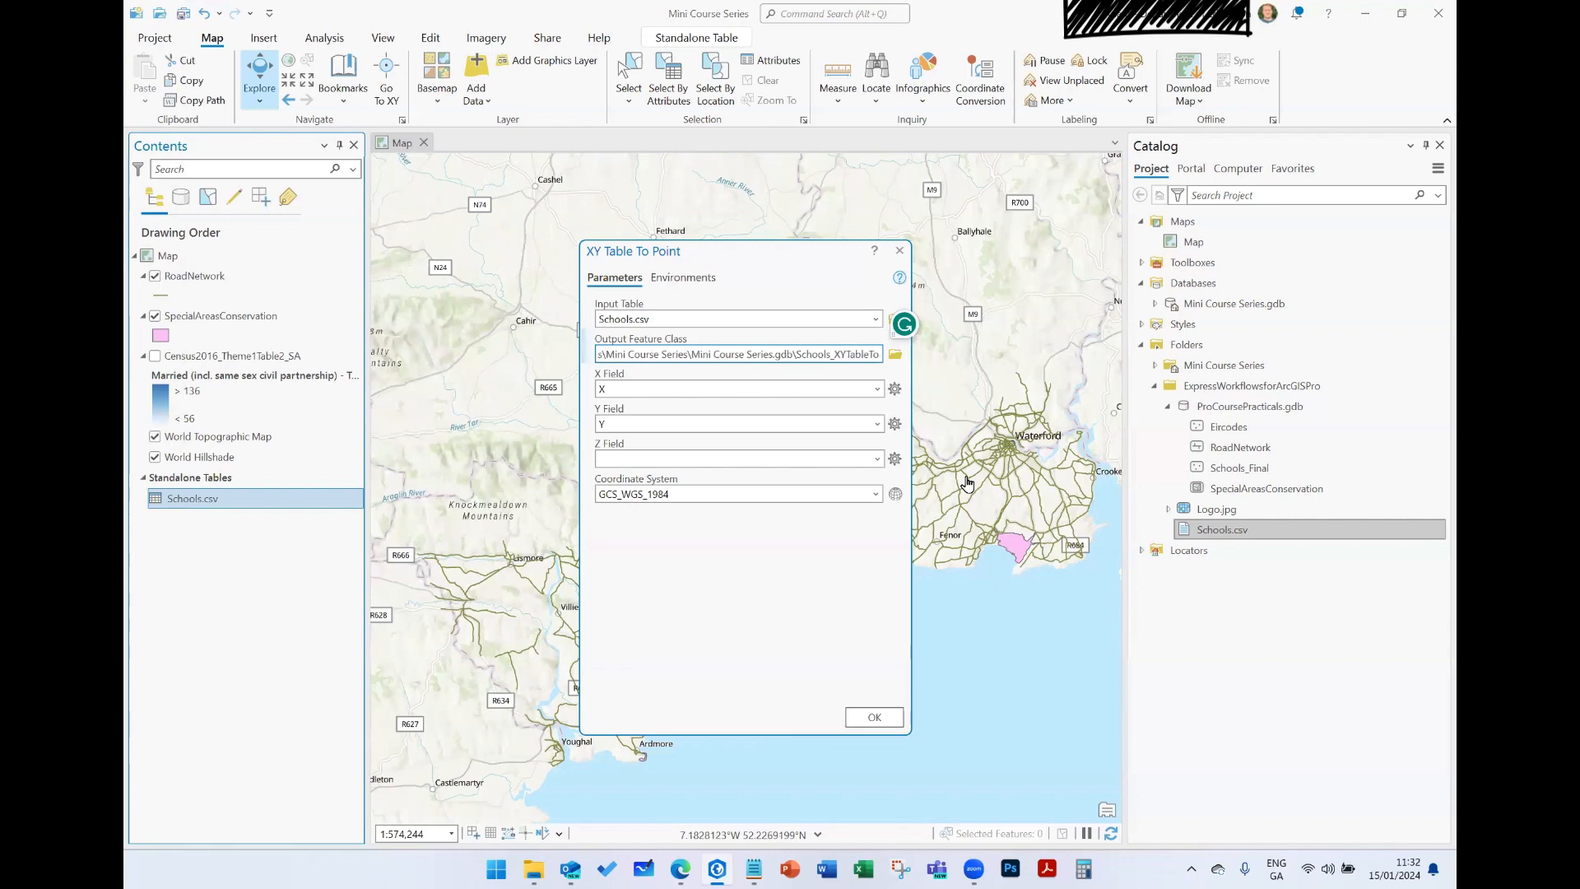
key("BackSpace")
type("sGeocoded")
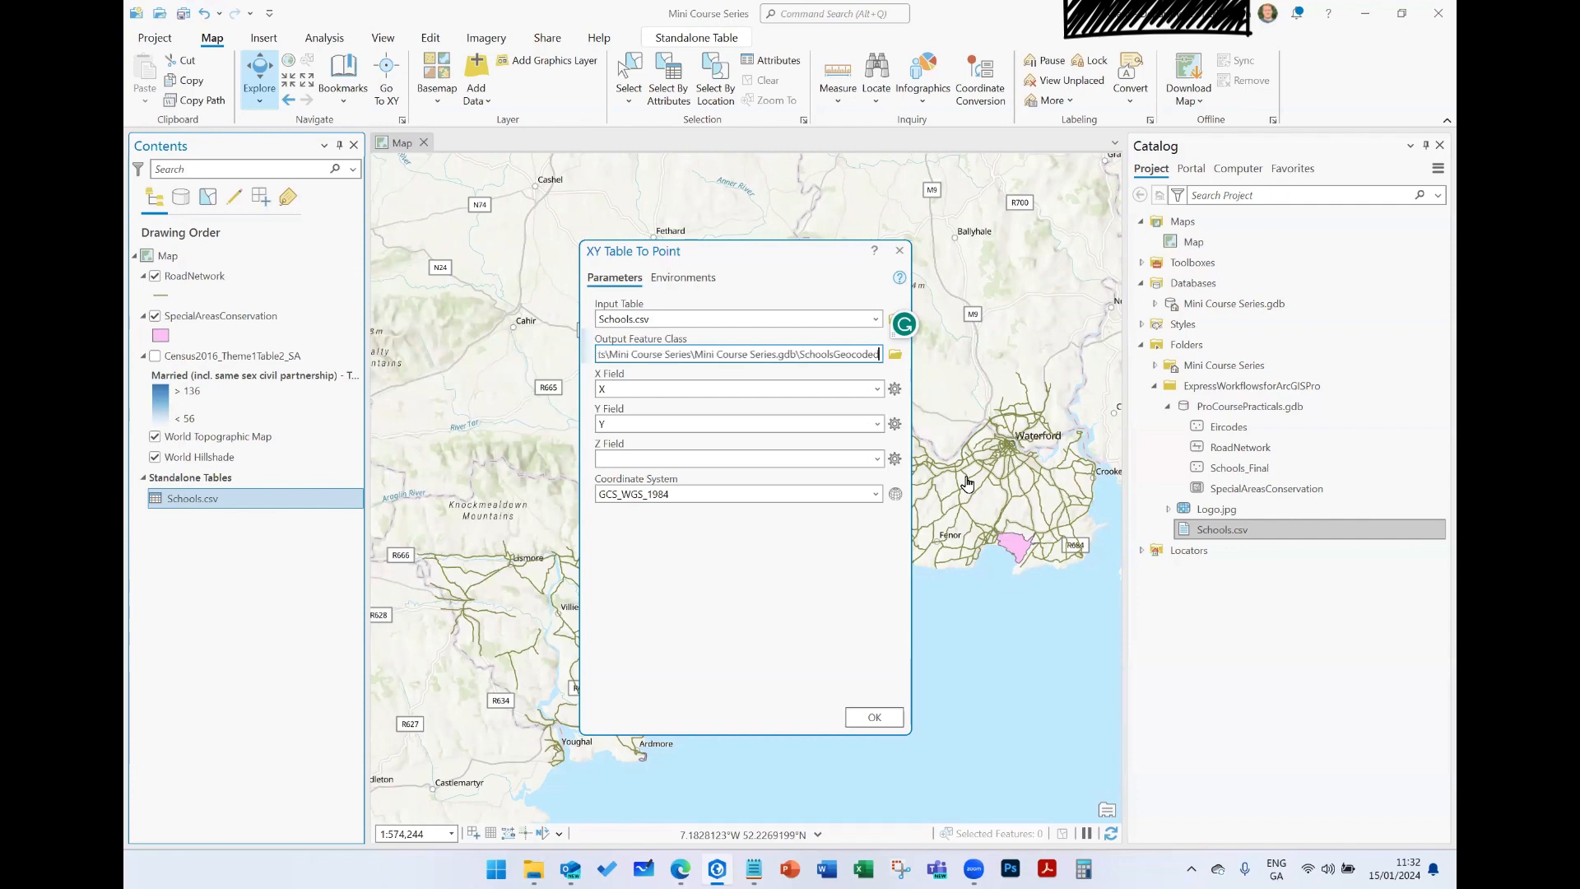
left_click(797, 619)
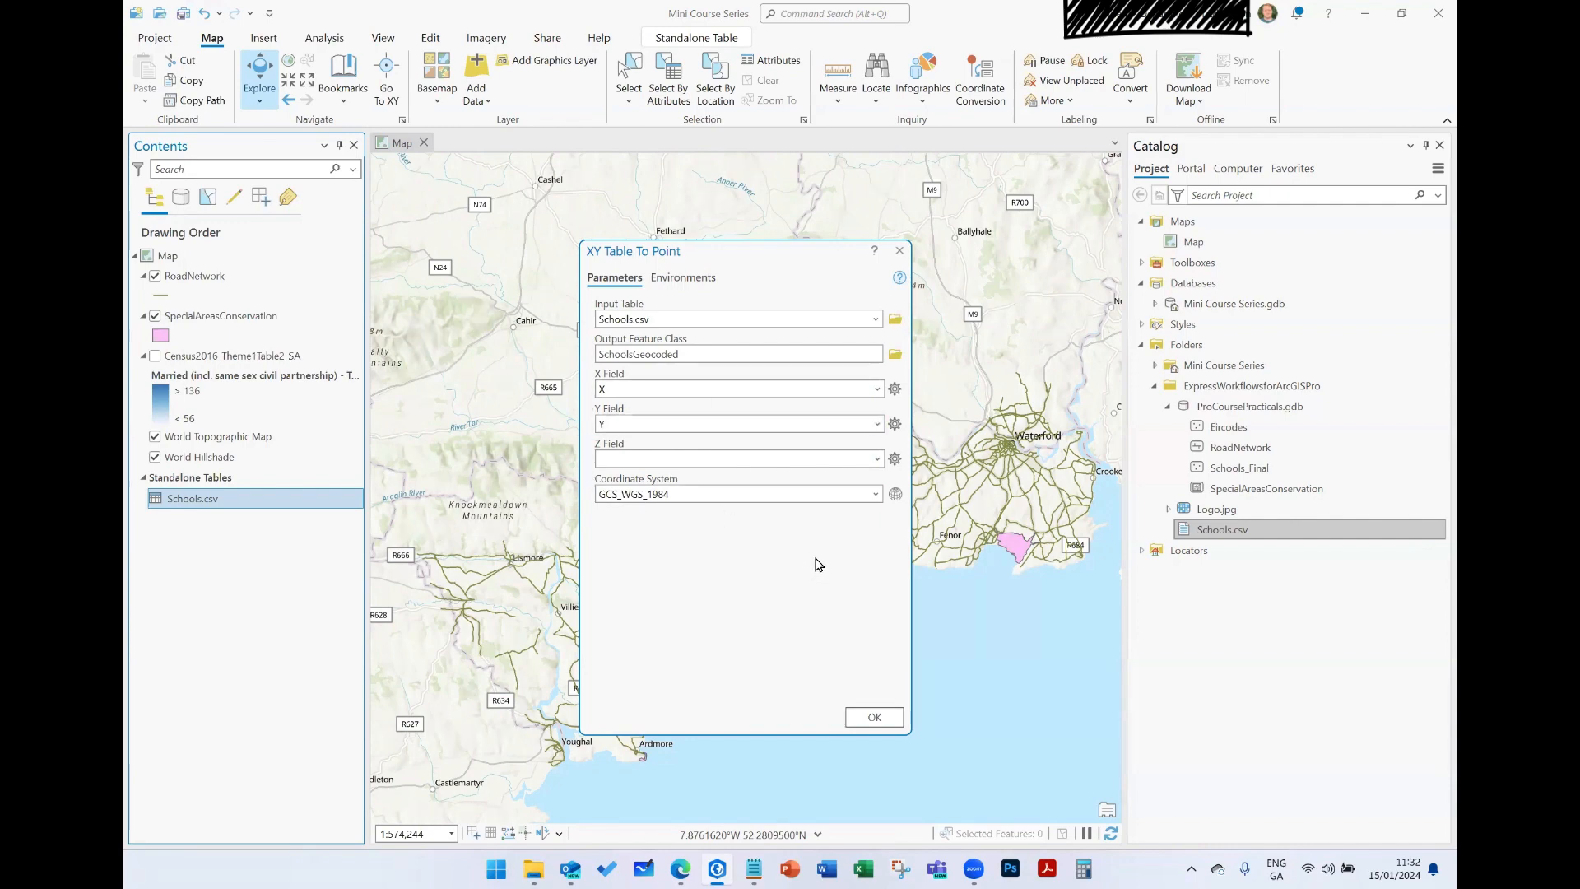
- Search the available XY coordinate systems for "irish" and expand the European national grids among the projected systems
left_click(896, 493)
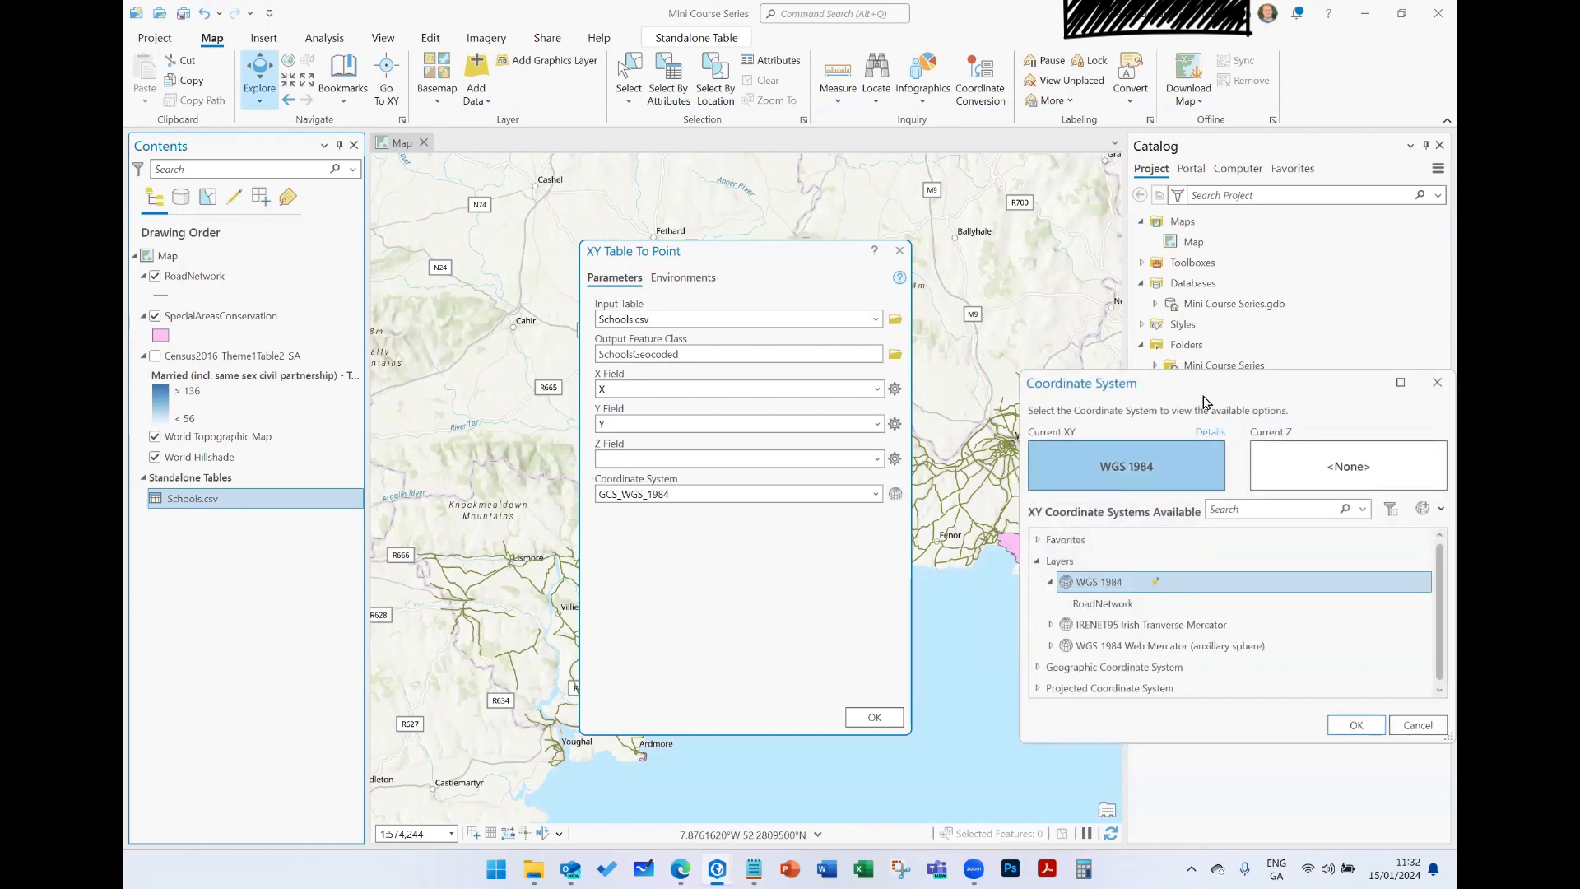
left_click_drag(1205, 398, 856, 342)
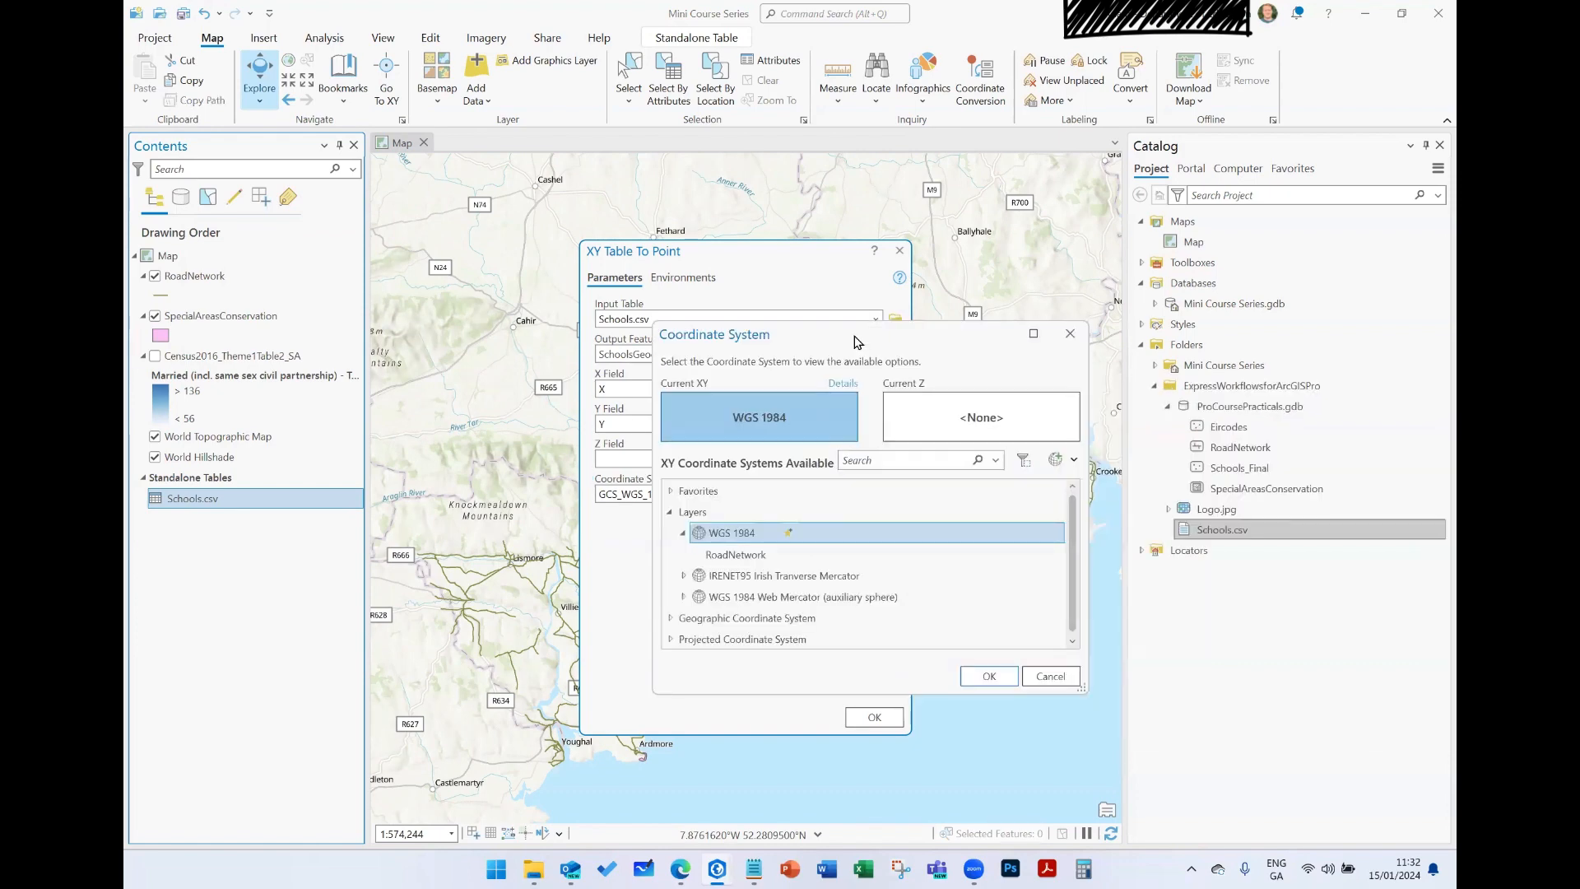
left_click(874, 463)
type("irish")
key("Return")
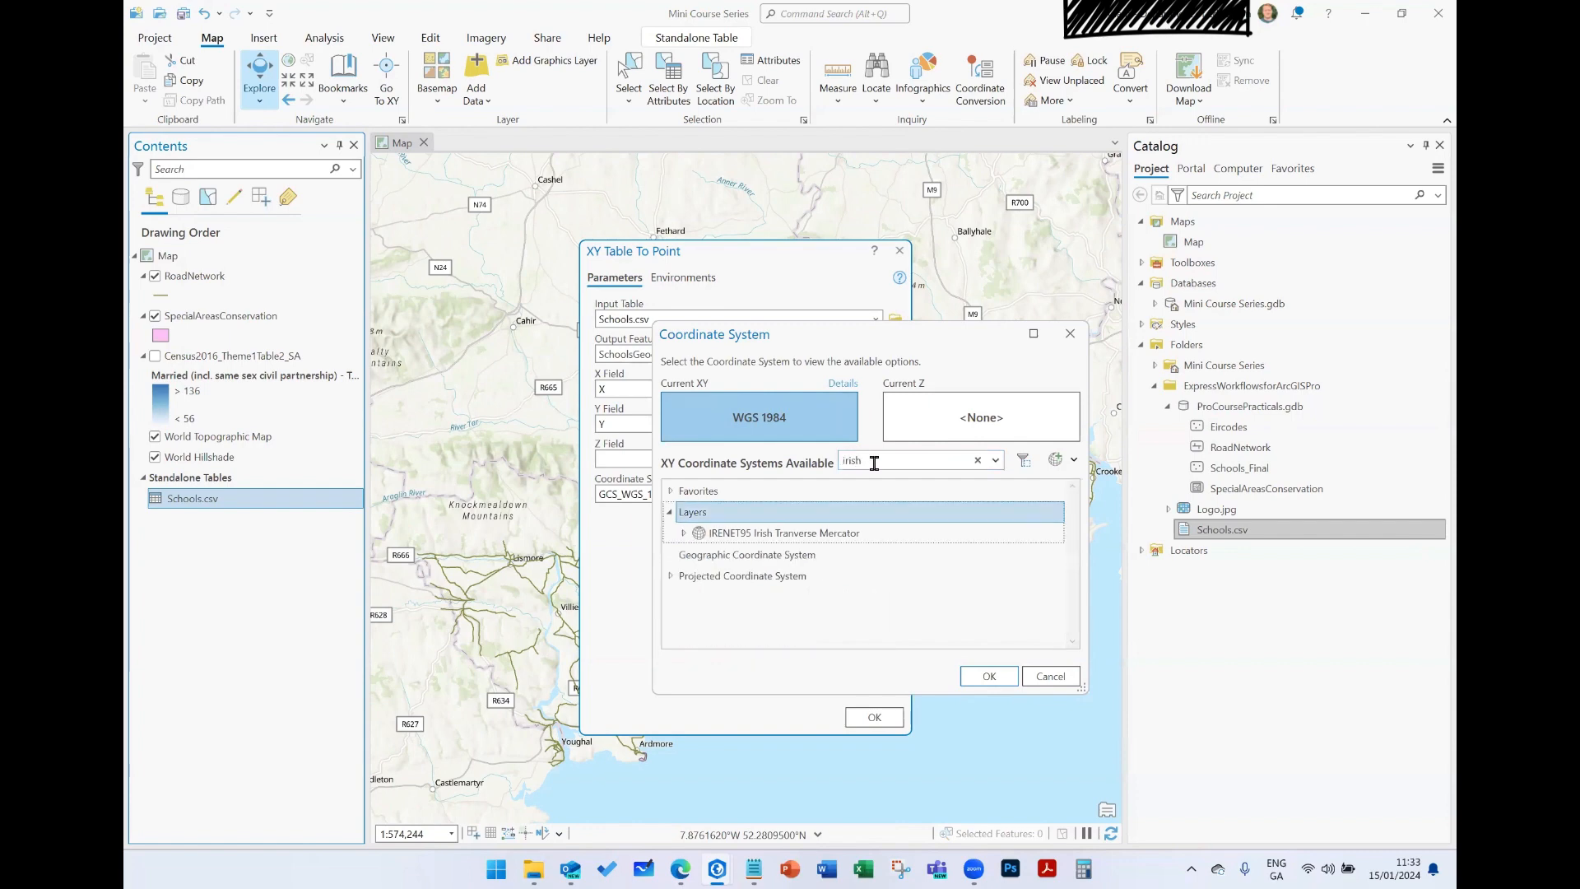
left_click(671, 577)
left_click(683, 595)
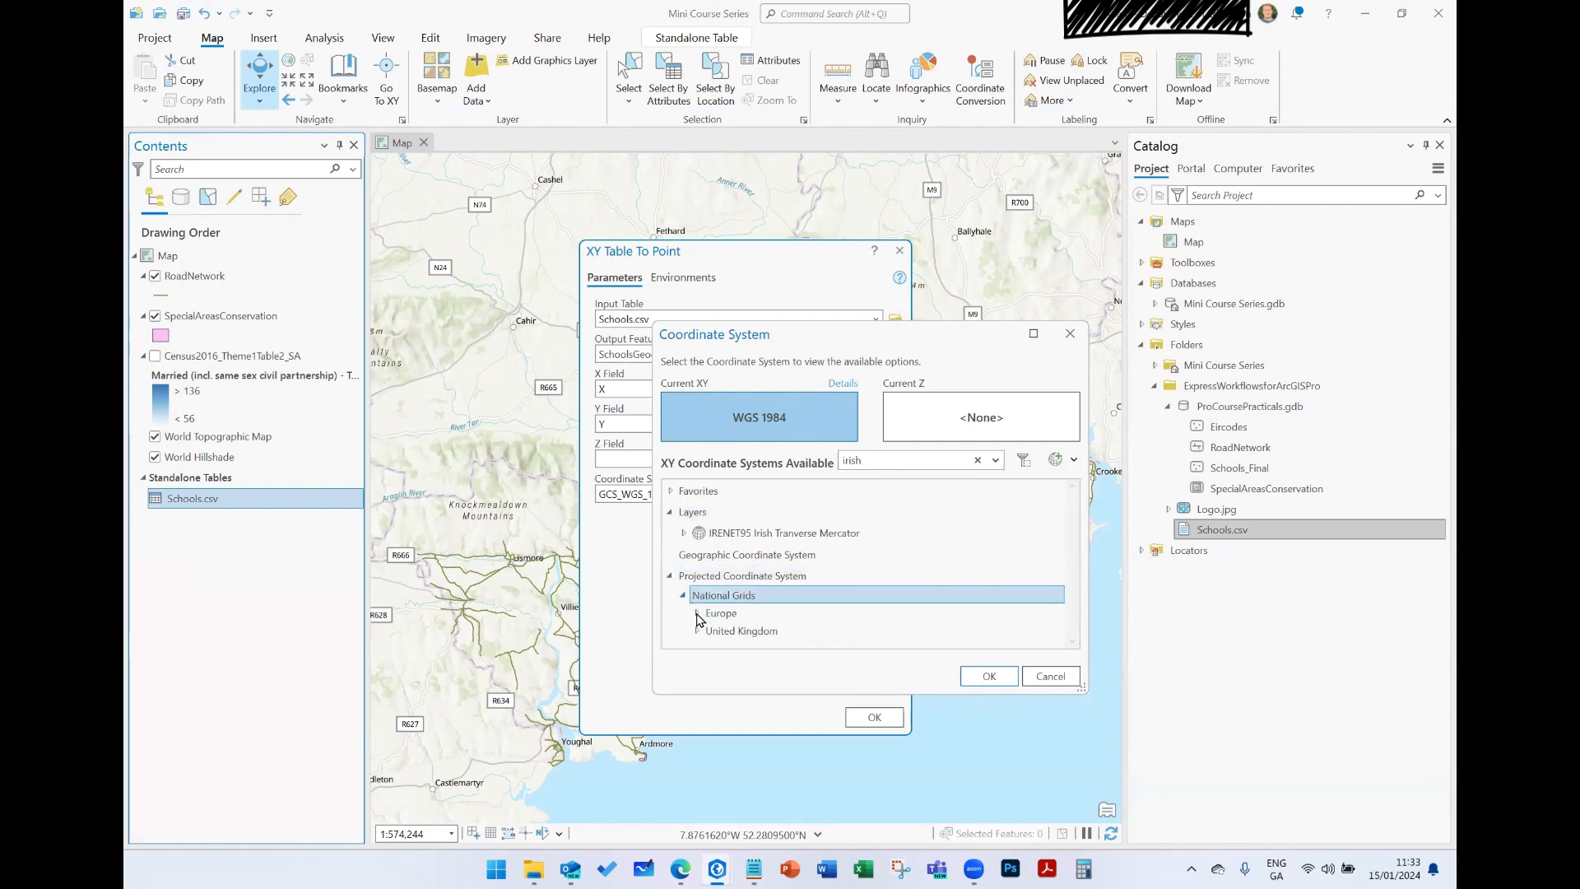
left_click(697, 613)
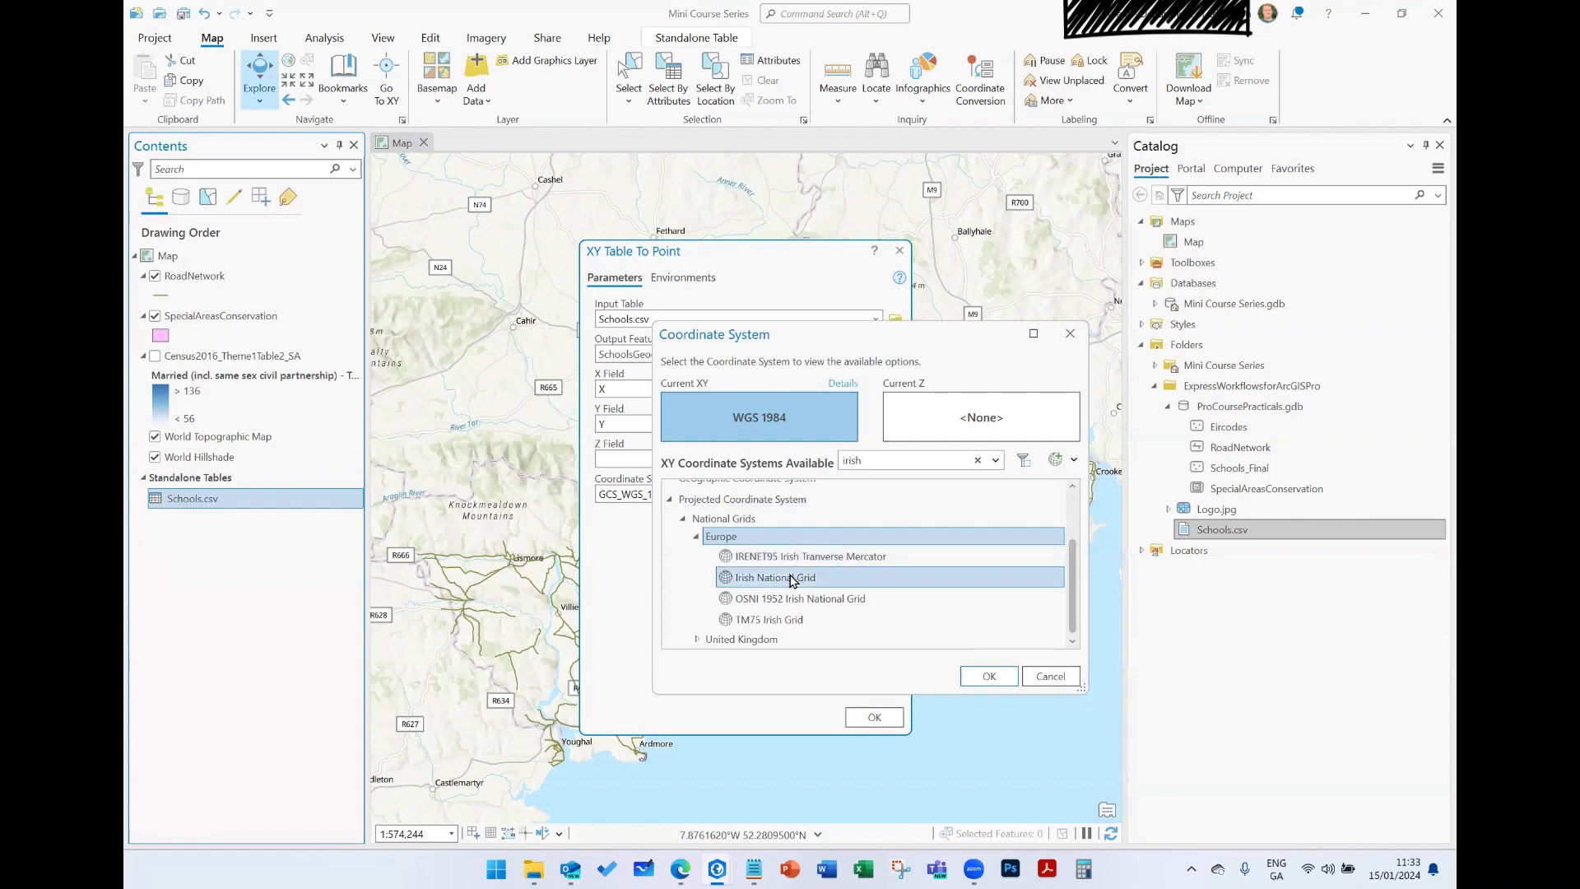
- Check the favorites option for IRENET95 Irish Tranverse Mercator, review the favorite coordinate systems, and cancel the coordinate system selection
right_click(790, 556)
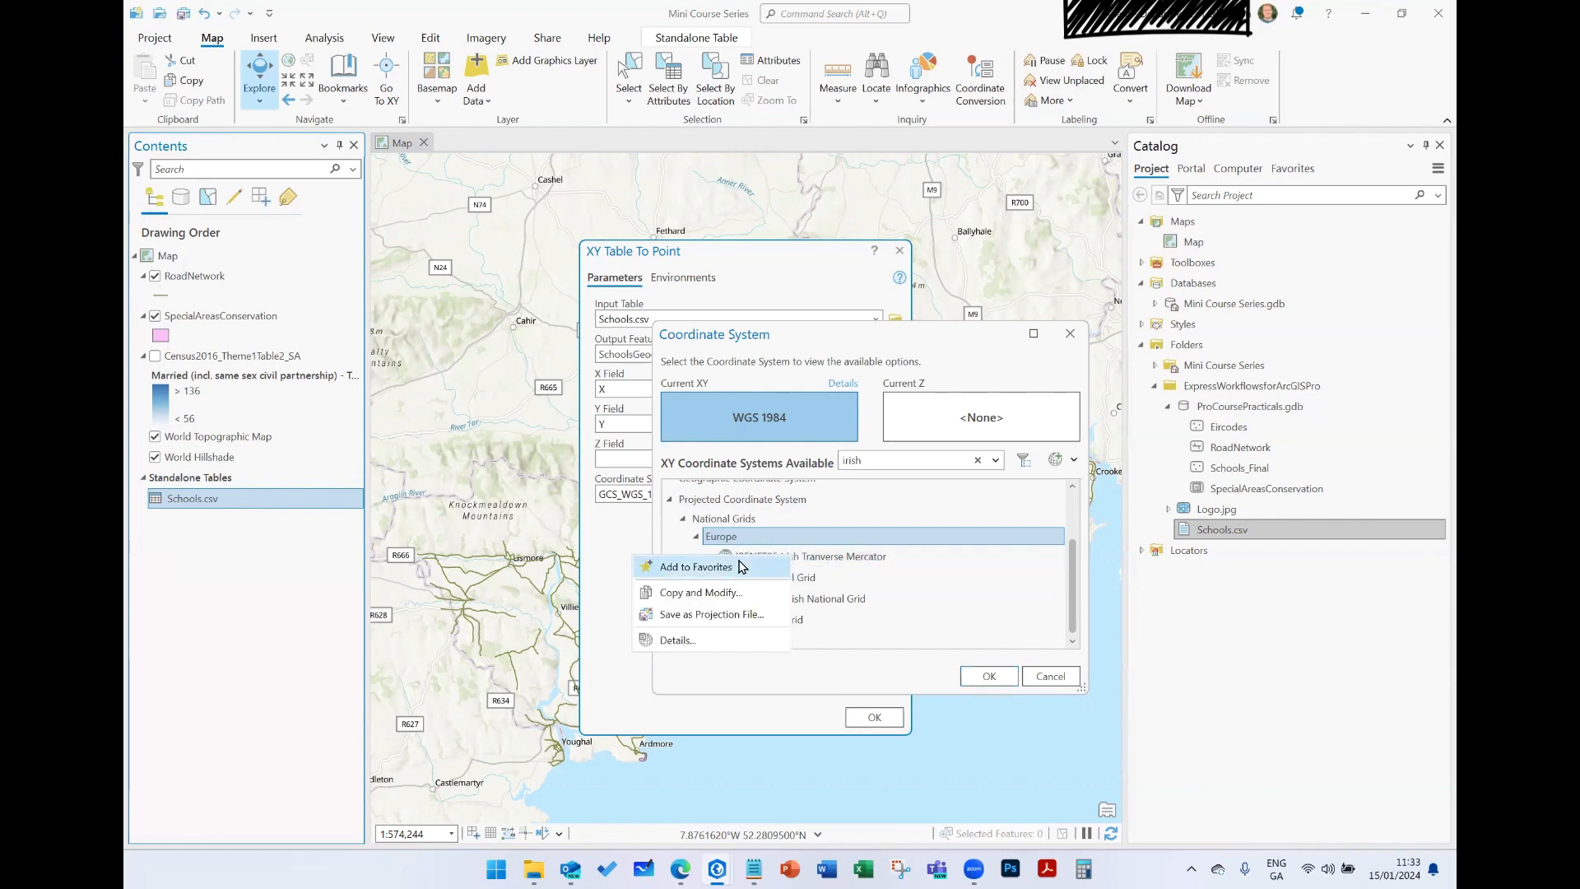
left_click(1061, 546)
scroll(937, 559, "up", 3)
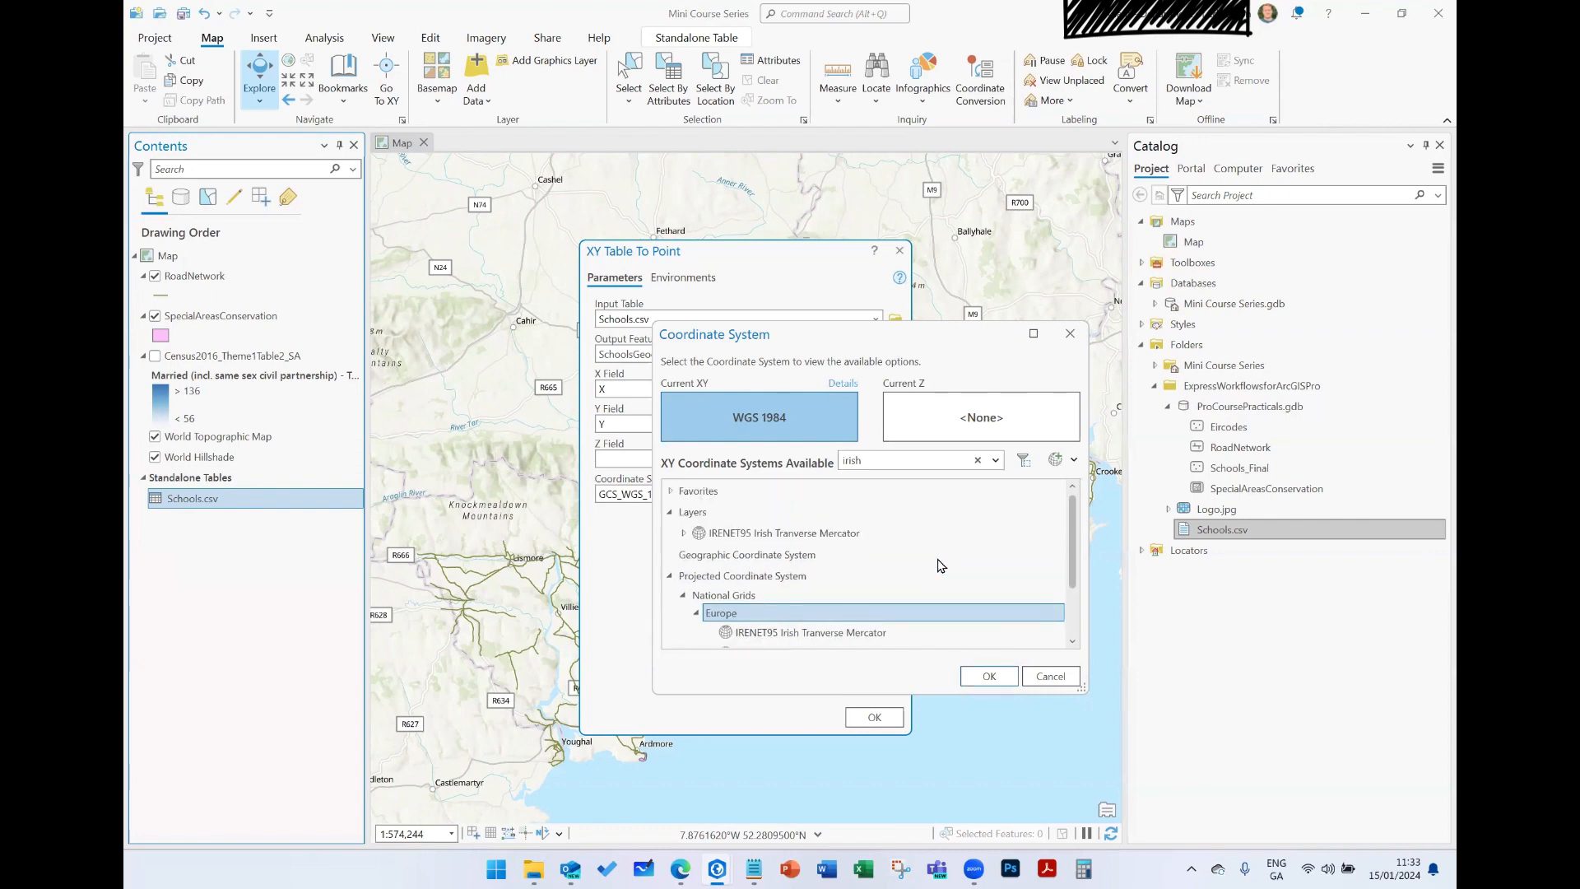
left_click(671, 491)
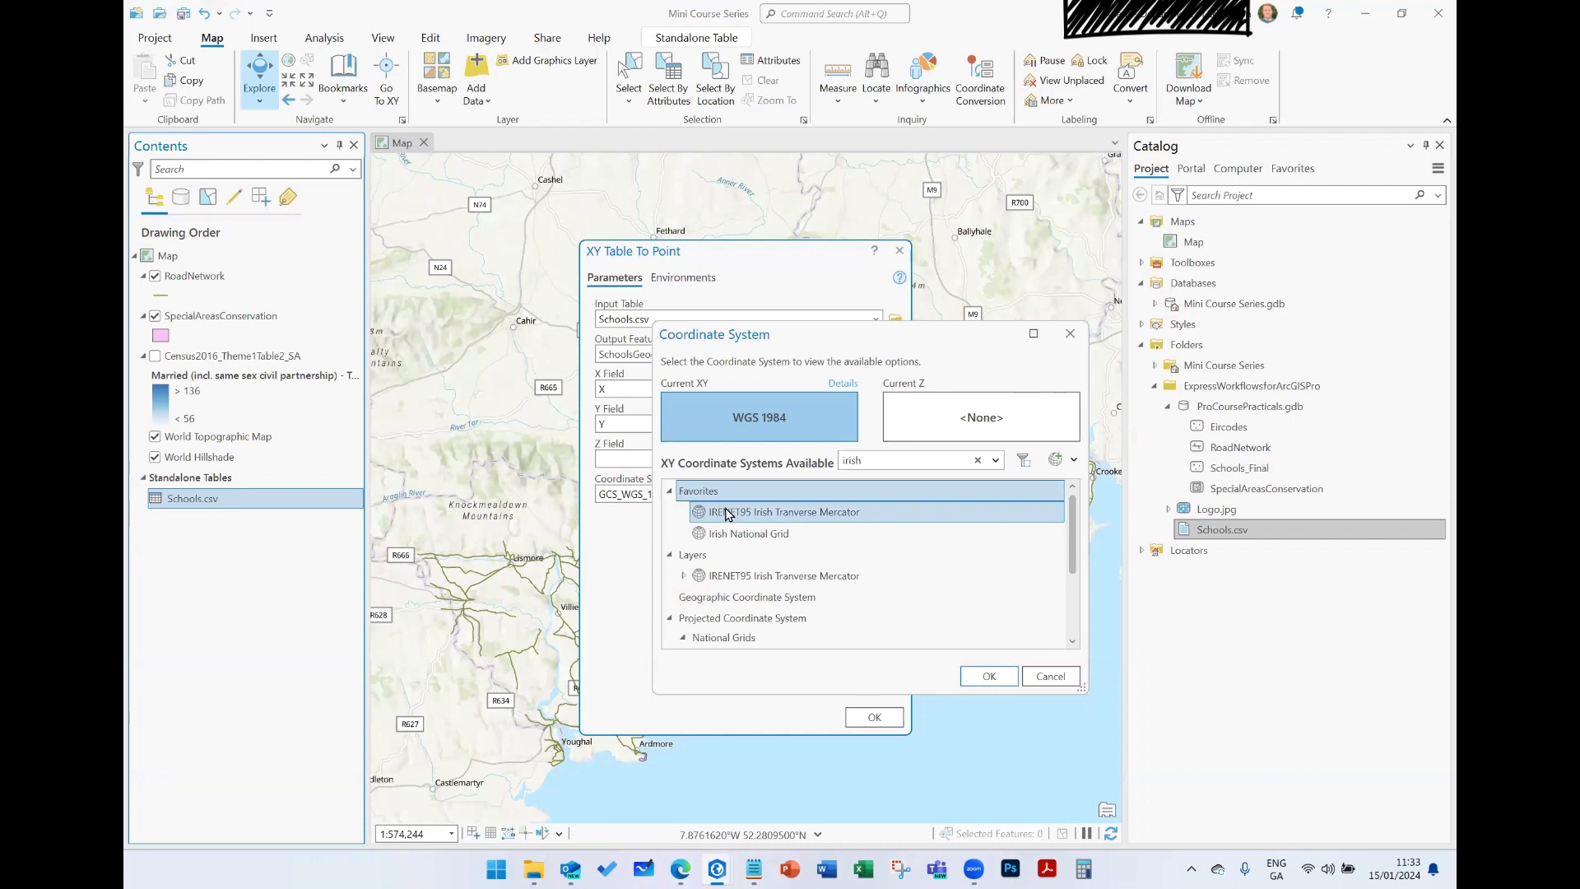
left_click(1044, 682)
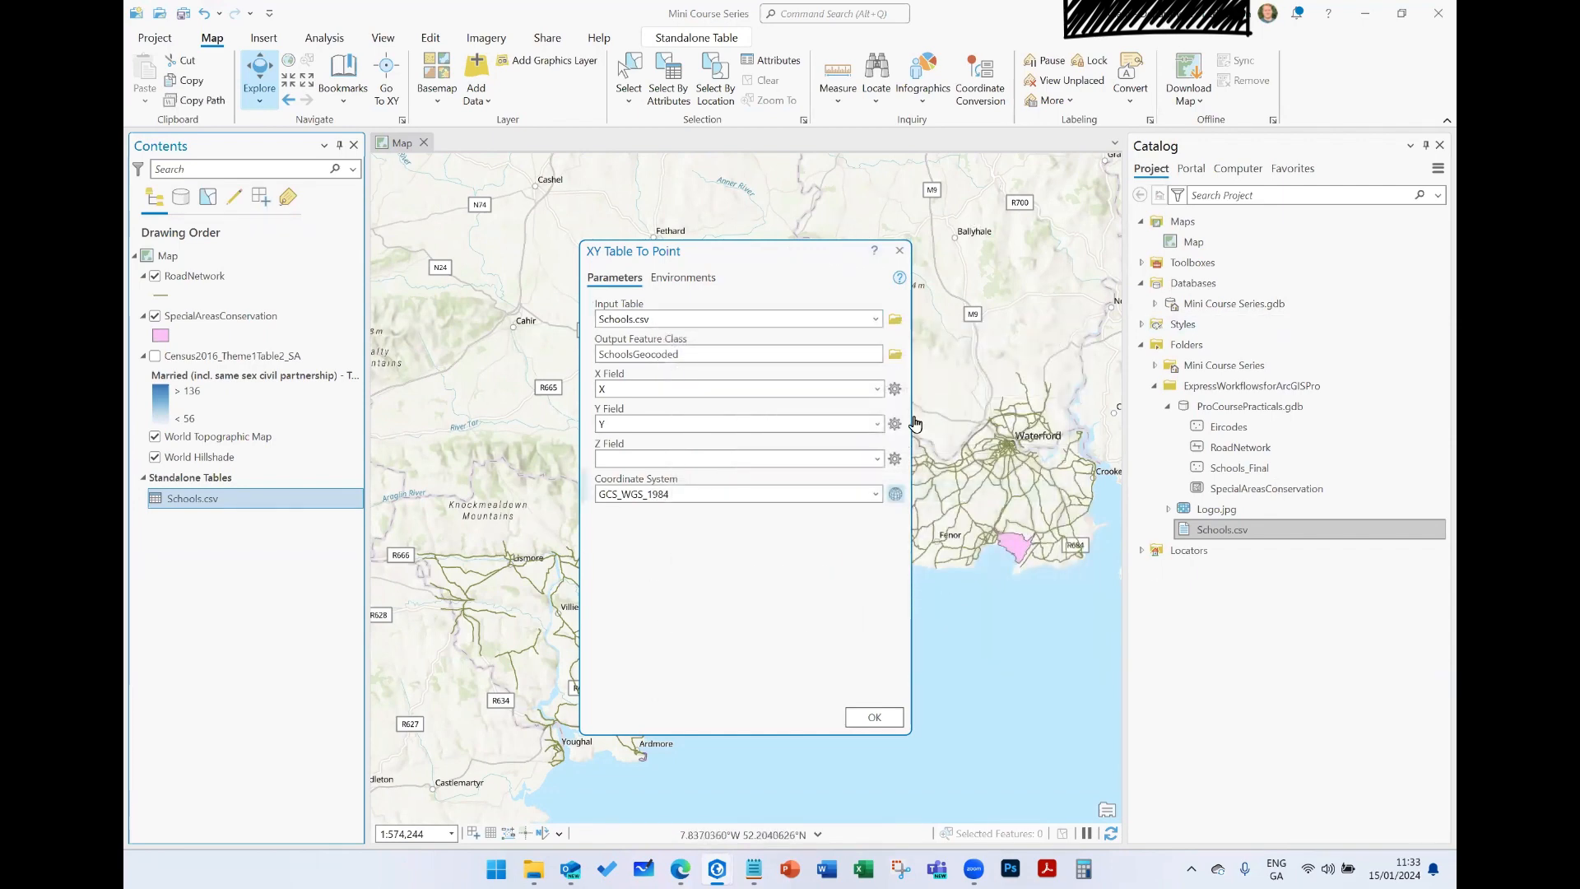
- Run XY Table To Point to create the SchoolsGeocoded points from the X and Y fields in GCS_WGS_1984
left_click(896, 723)
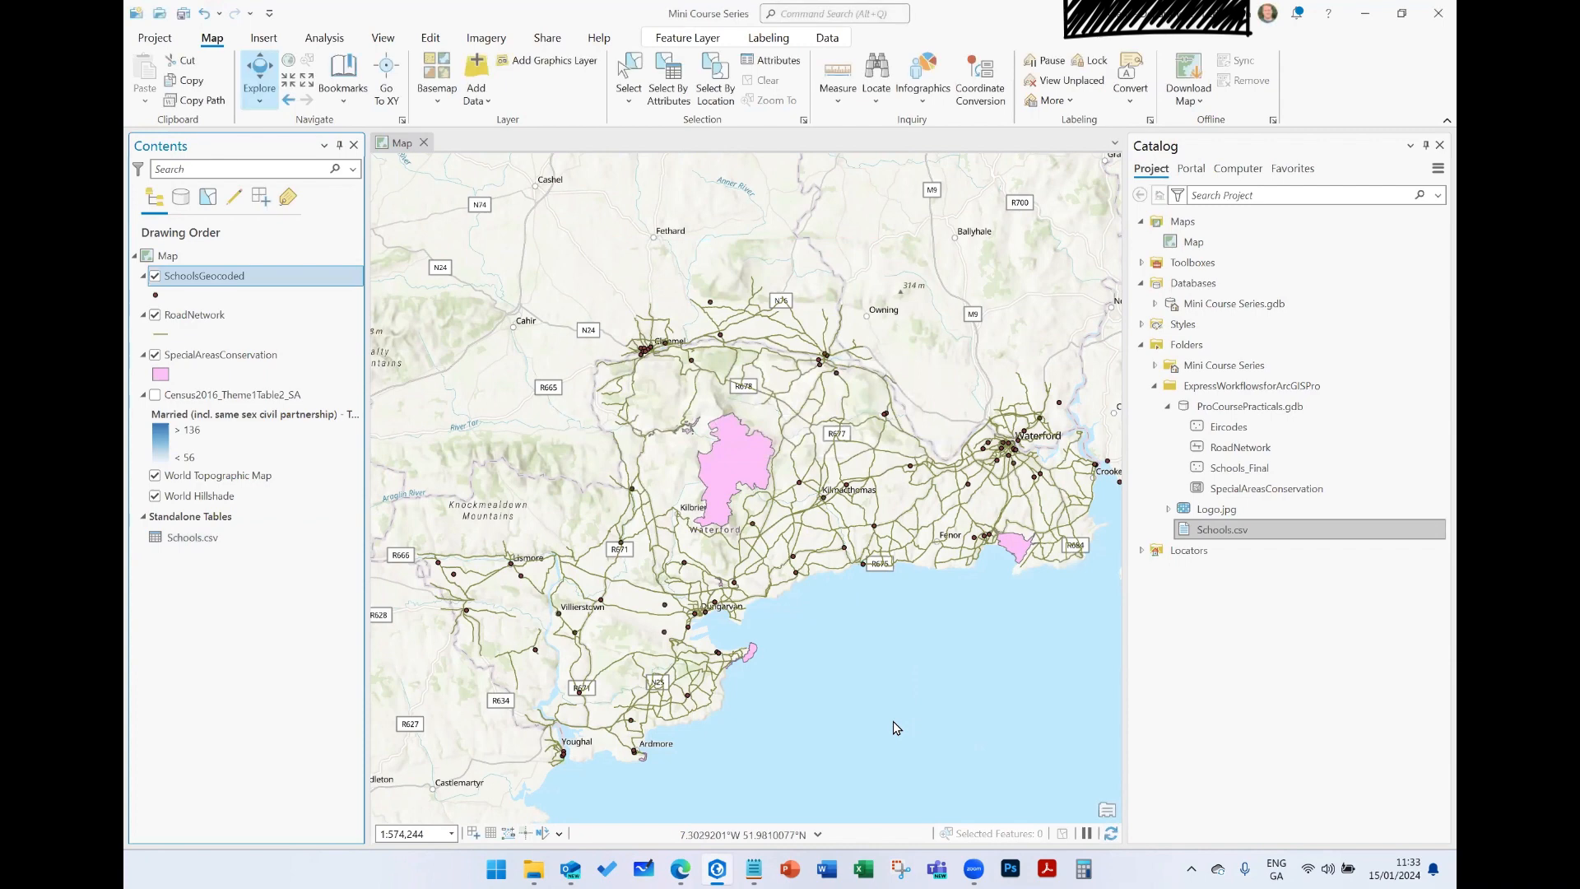
left_click_drag(1012, 600, 861, 606)
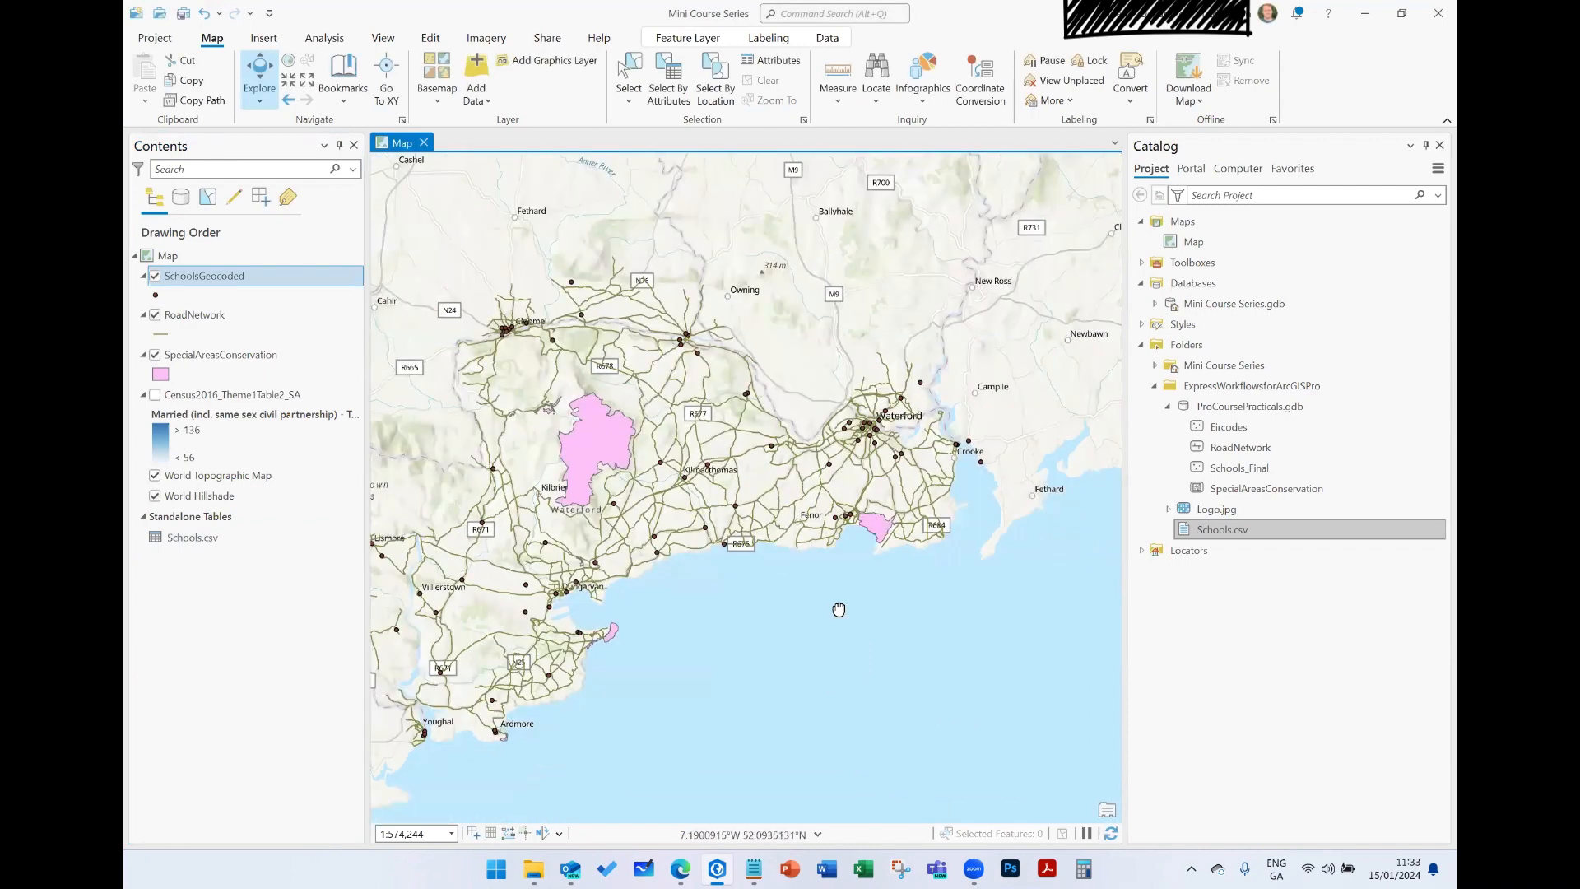
left_click_drag(675, 314, 787, 338)
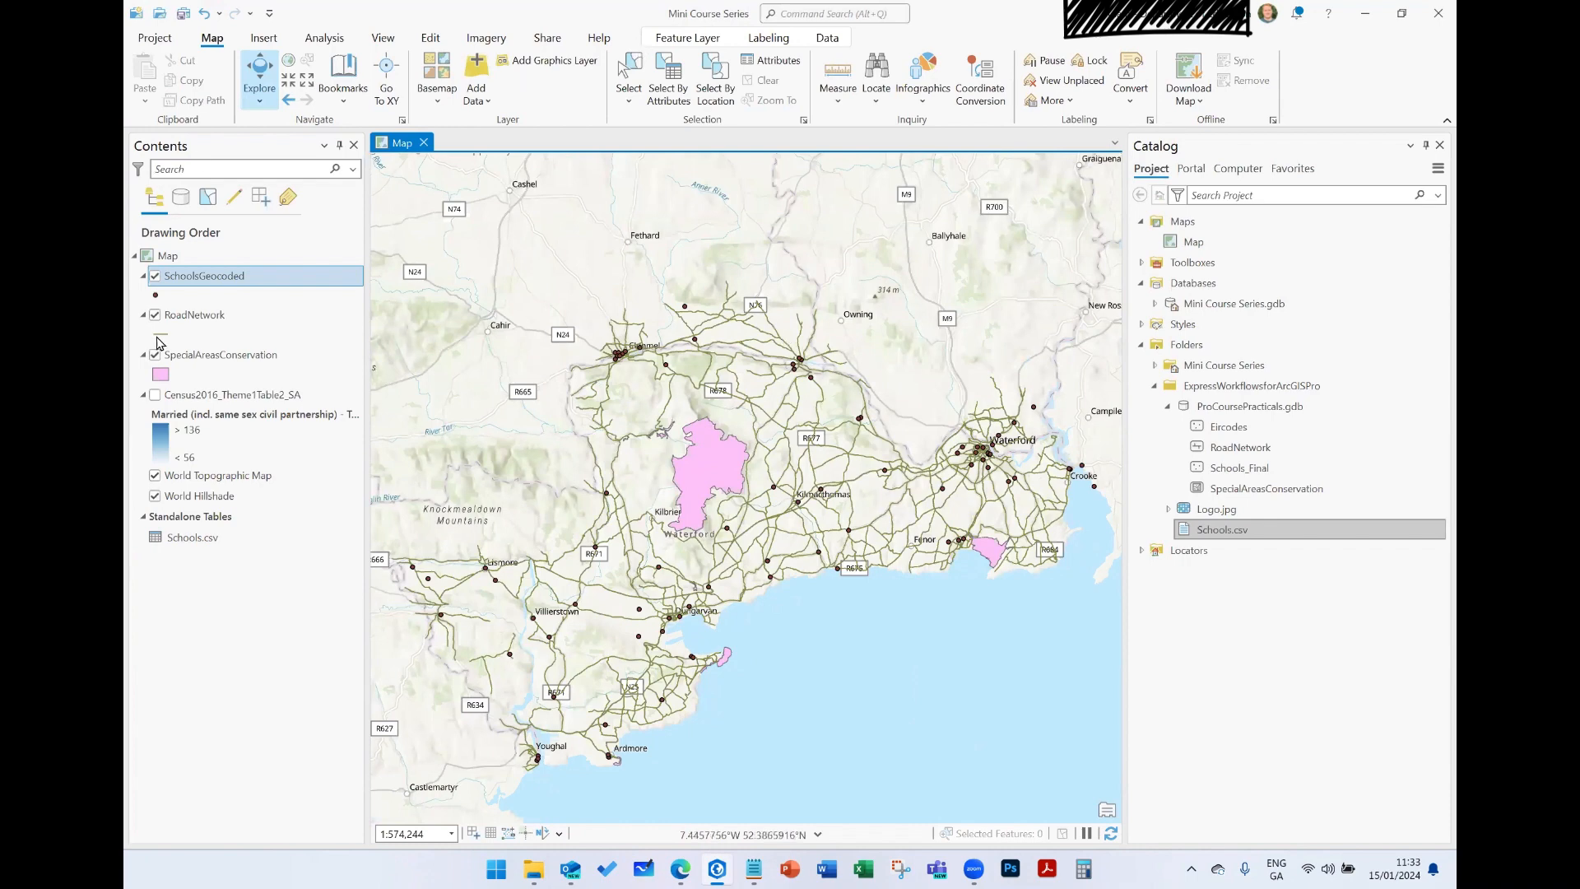
right_click(179, 539)
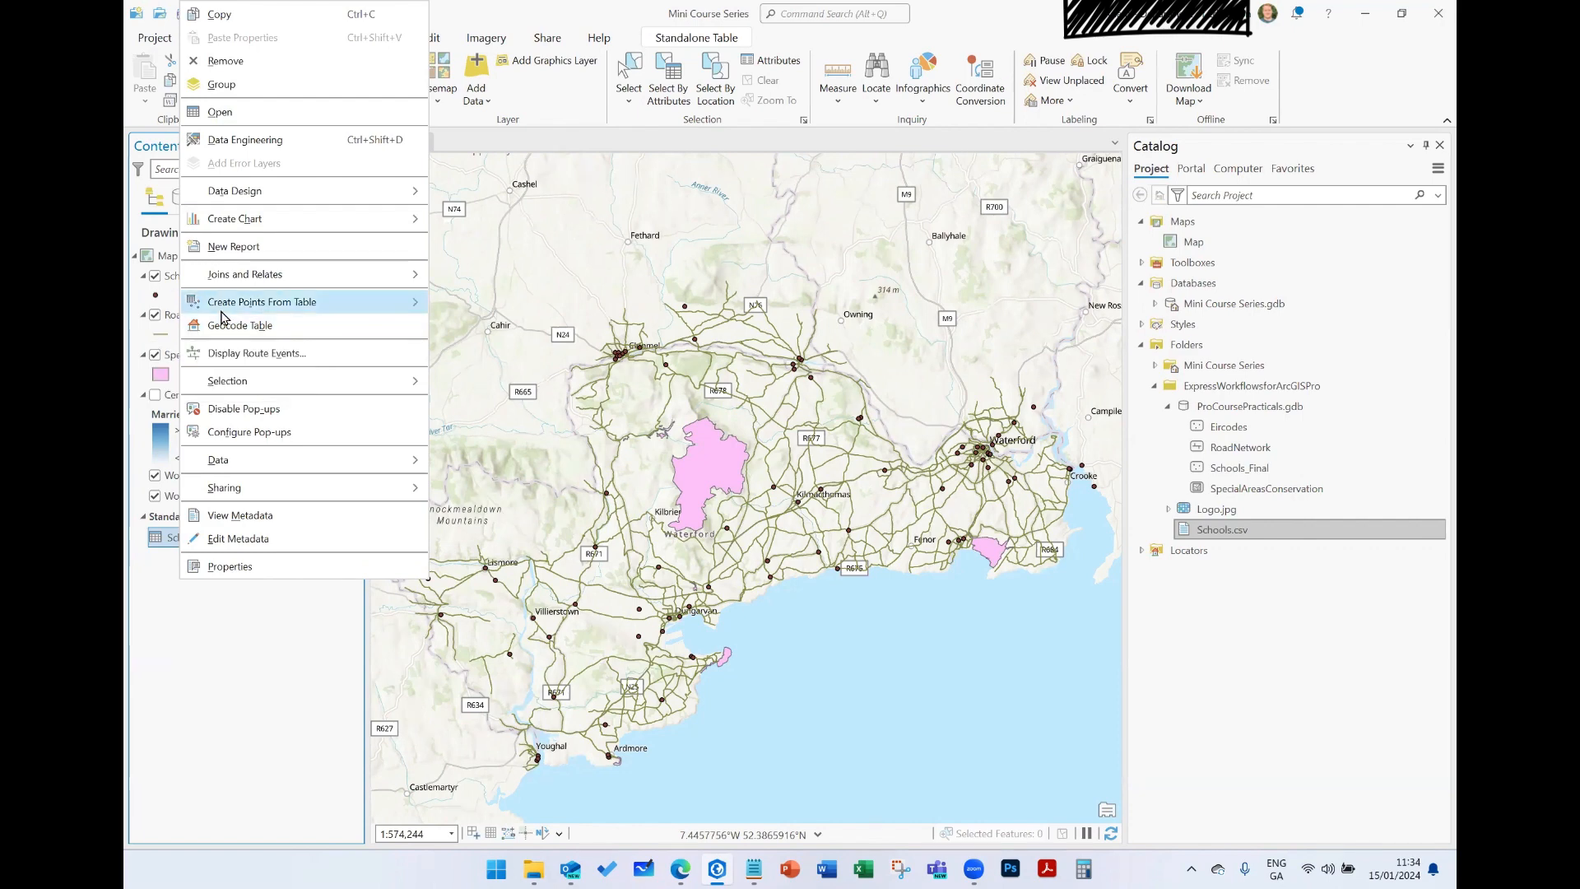
mouse_move(224, 305)
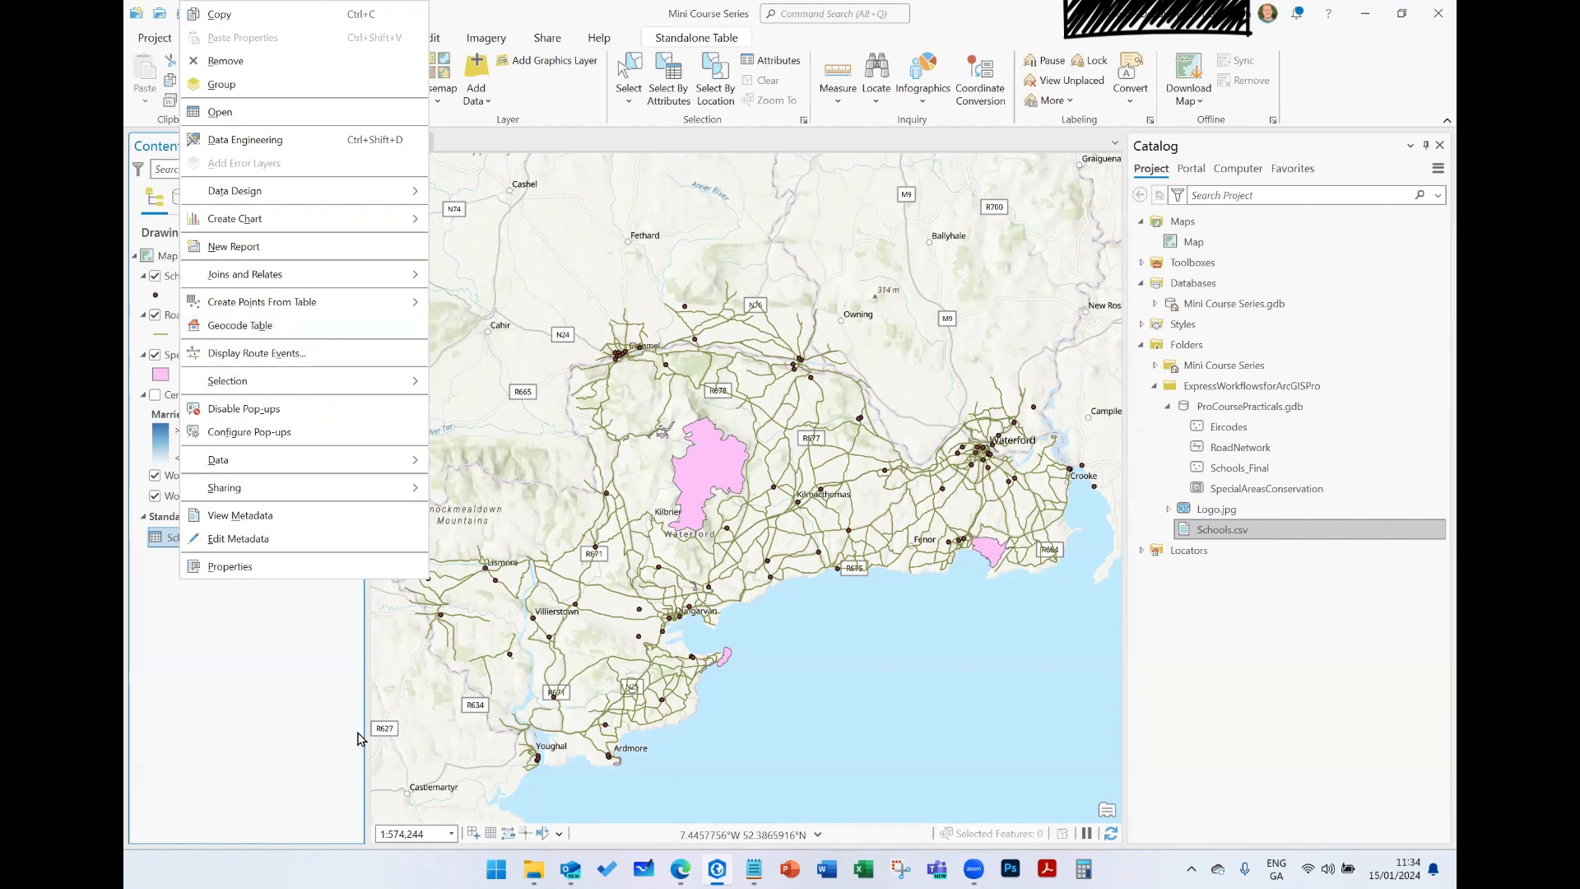
left_click(266, 709)
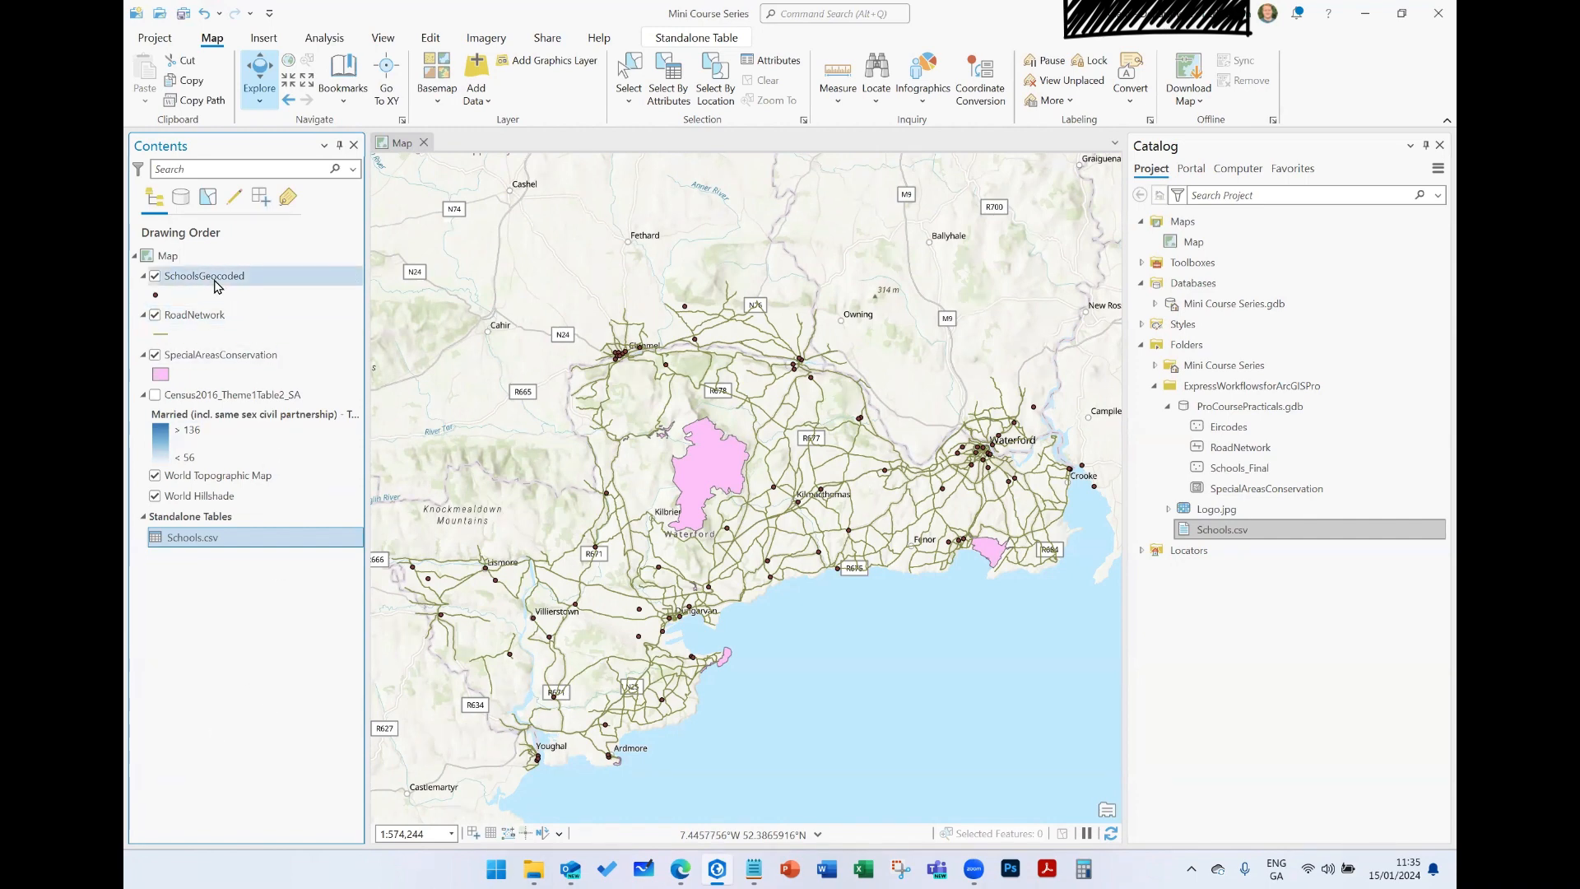
- Hide the RoadNetwork and SpecialAreasConservation layers on the map
left_click(155, 314)
left_click(154, 356)
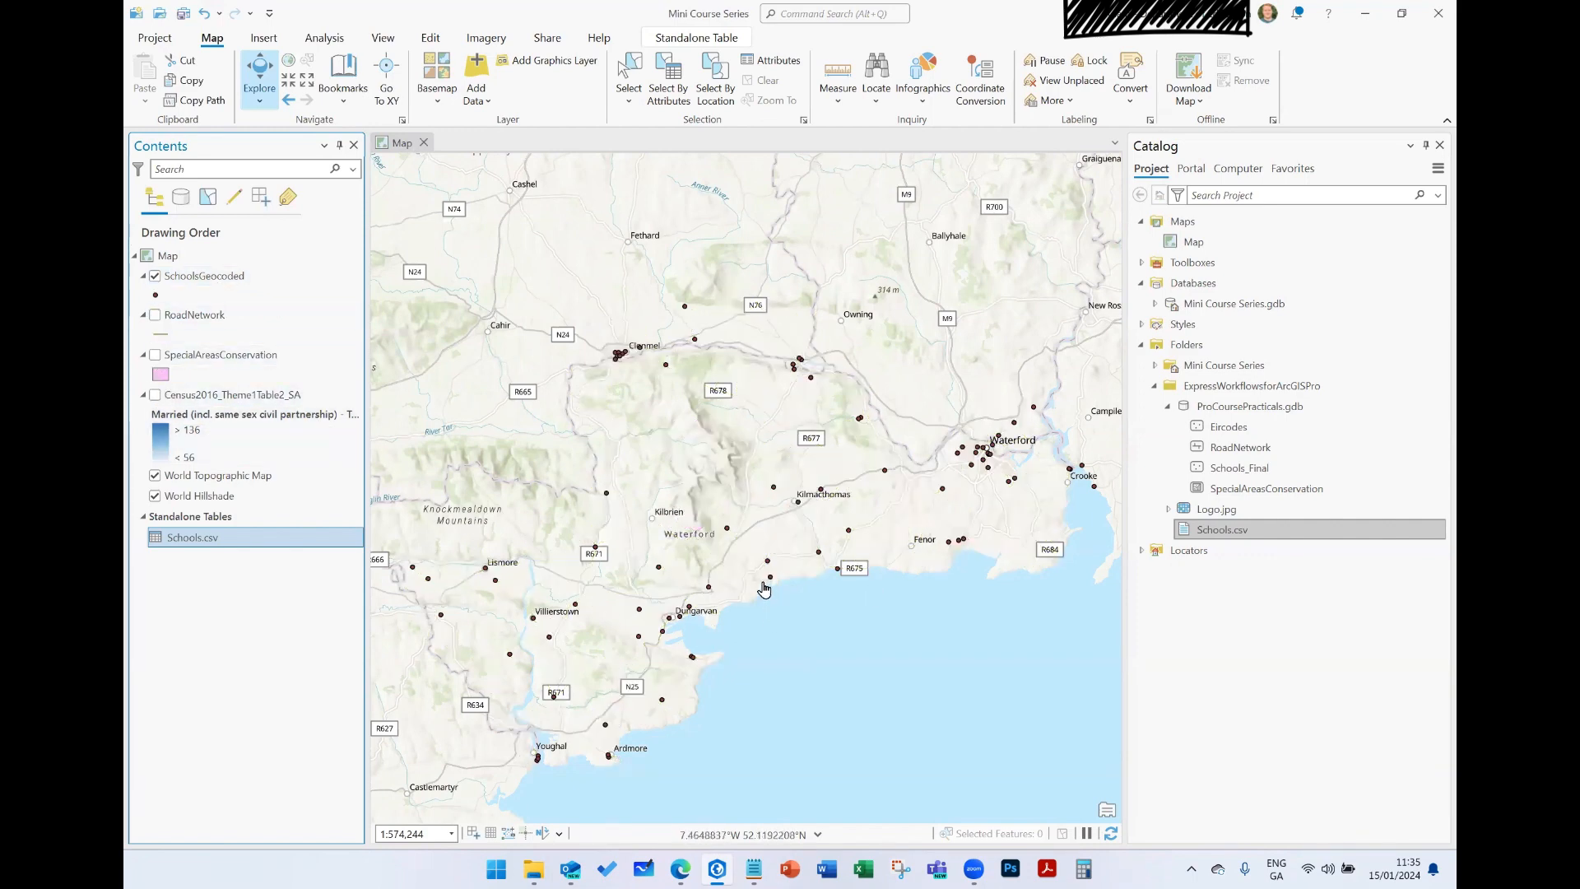
- Inspect the attributes of a SchoolsGeocoded point southwest of Waterford through to its X and Y values, and close the pop-up
scroll(757, 591, "down", 2)
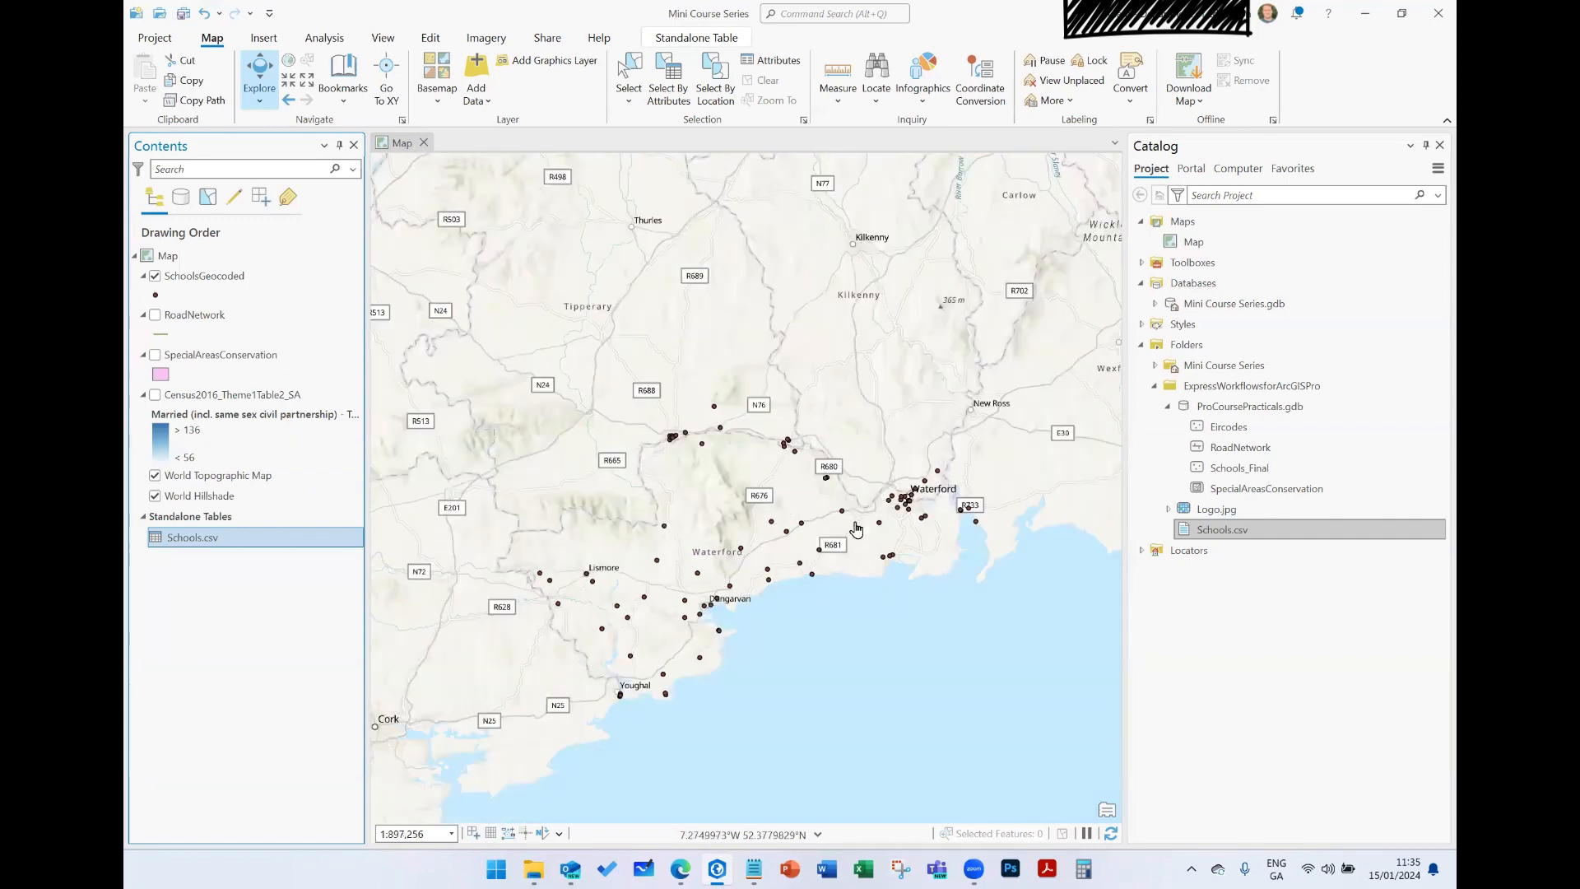
scroll(913, 524, "up", 4)
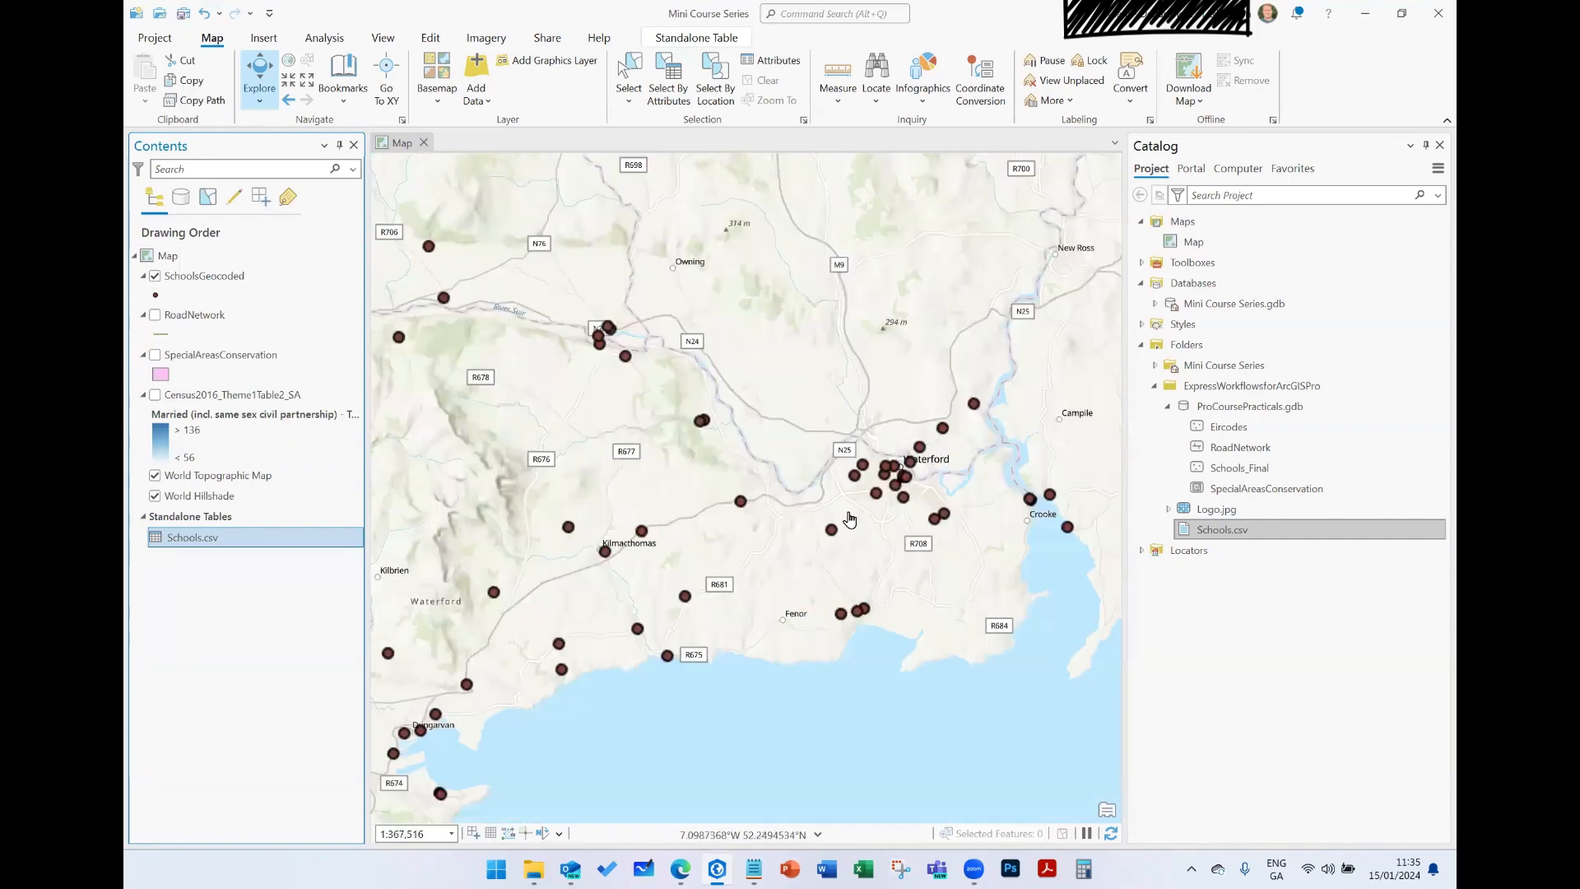
left_click(834, 537)
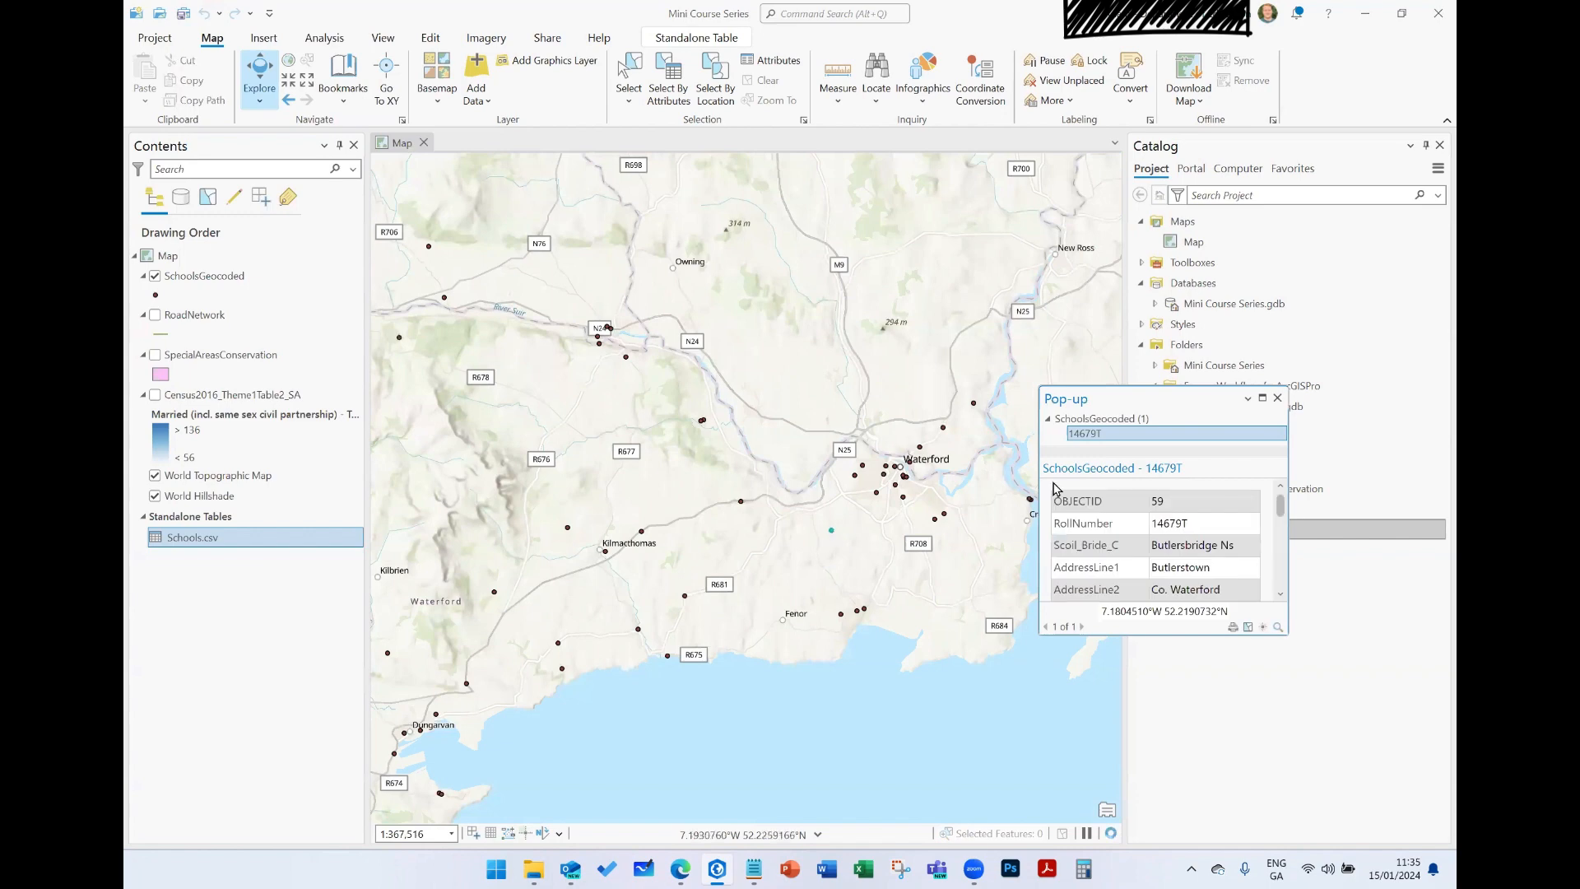
scroll(1232, 522, "down", 2)
scroll(1226, 518, "down", 6)
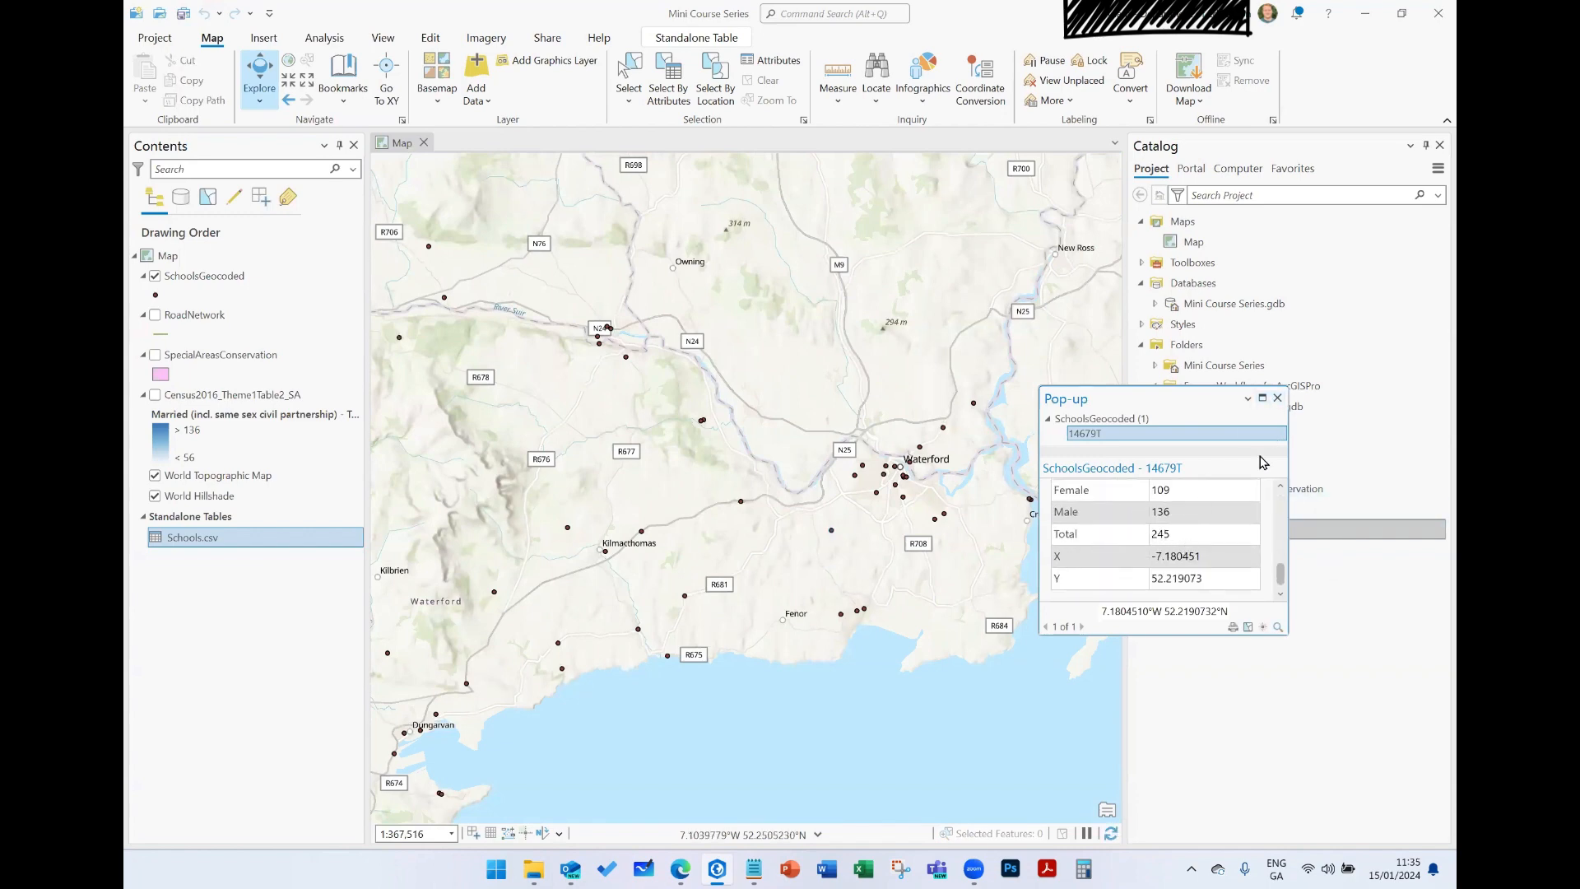
left_click(1278, 399)
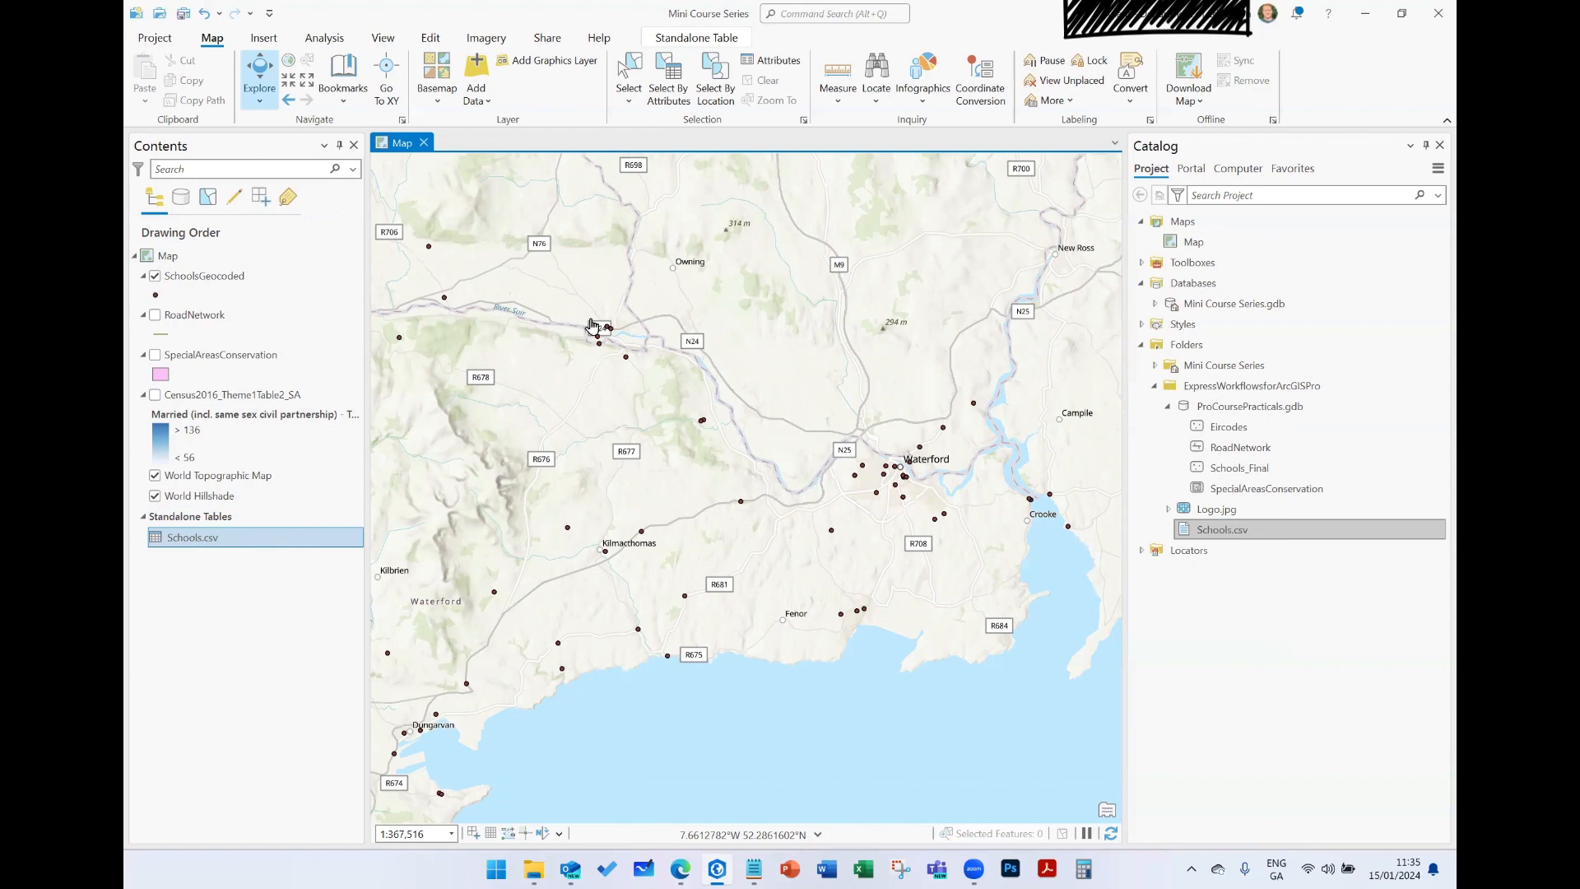
- Remove the Schools.csv standalone table from the map and save the project
left_click(222, 280)
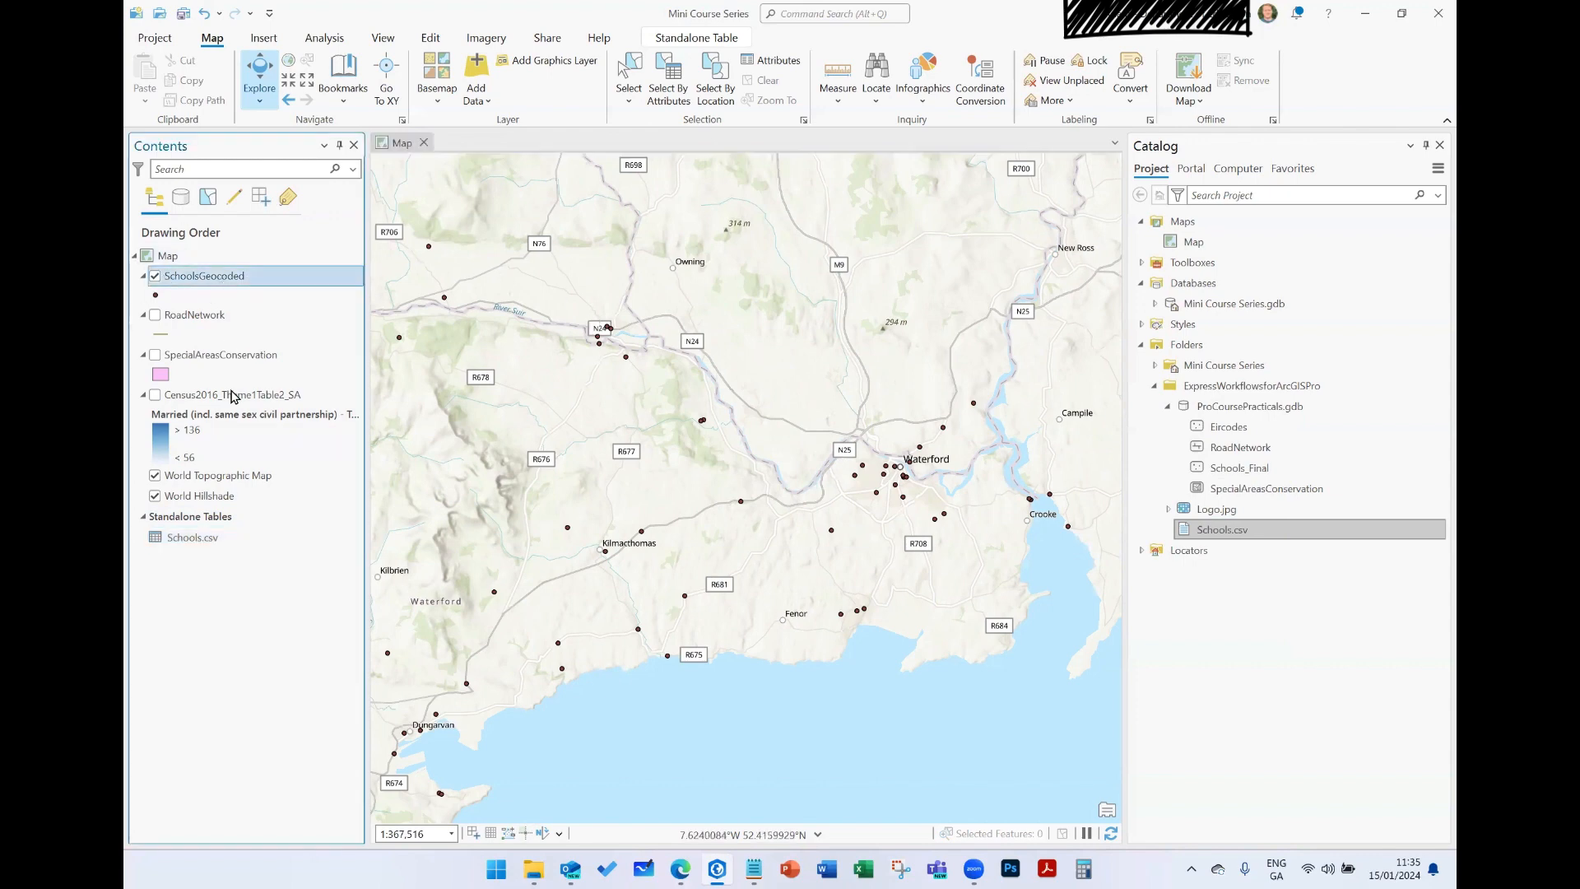
left_click(195, 540)
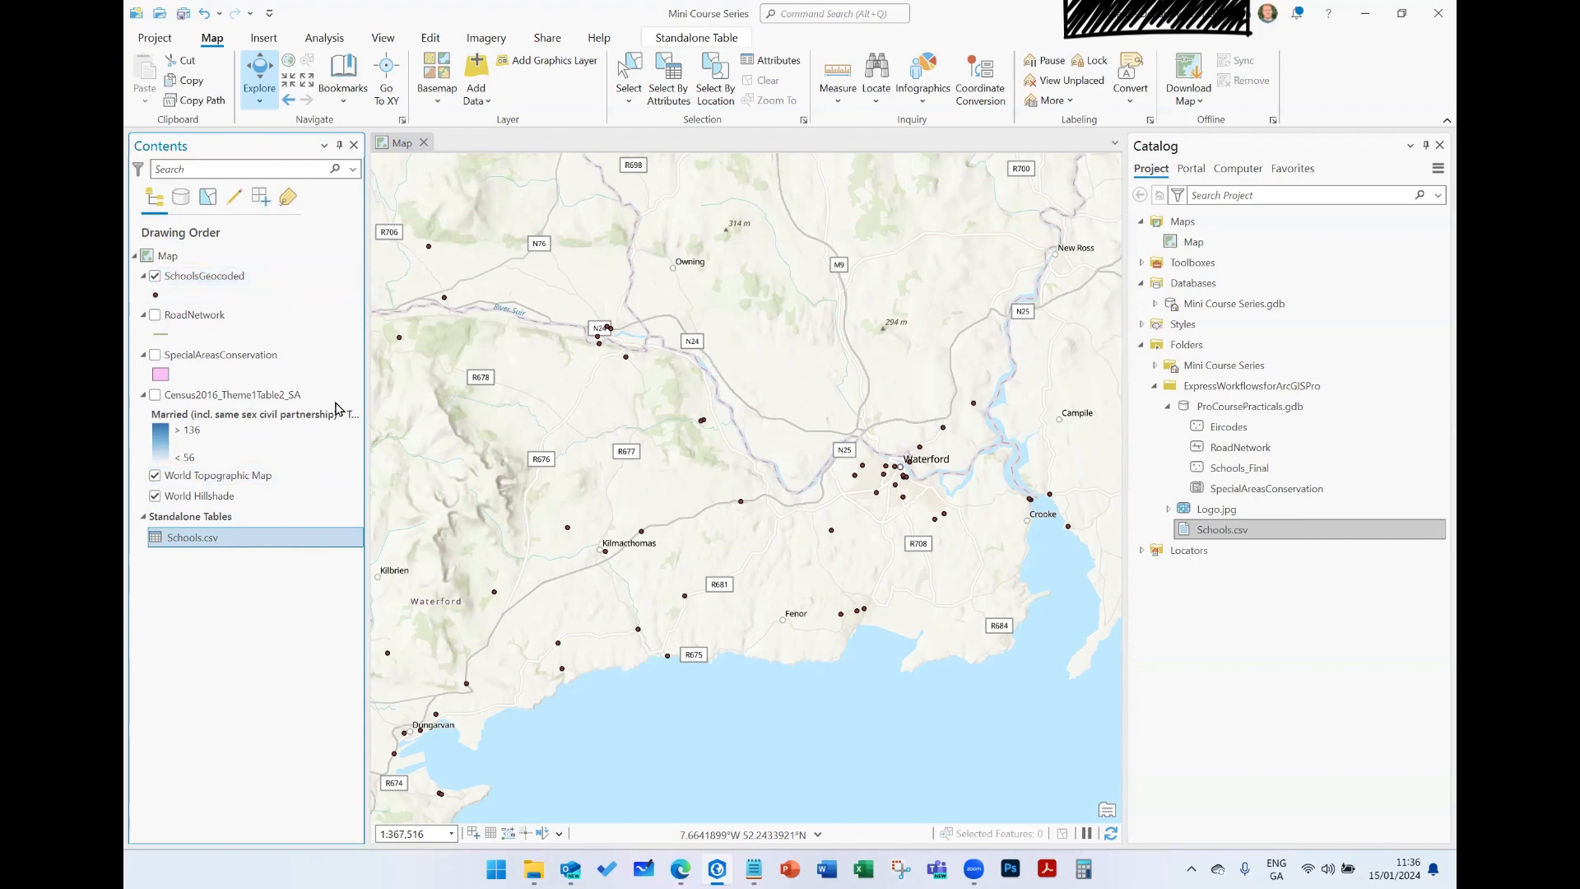
right_click(190, 542)
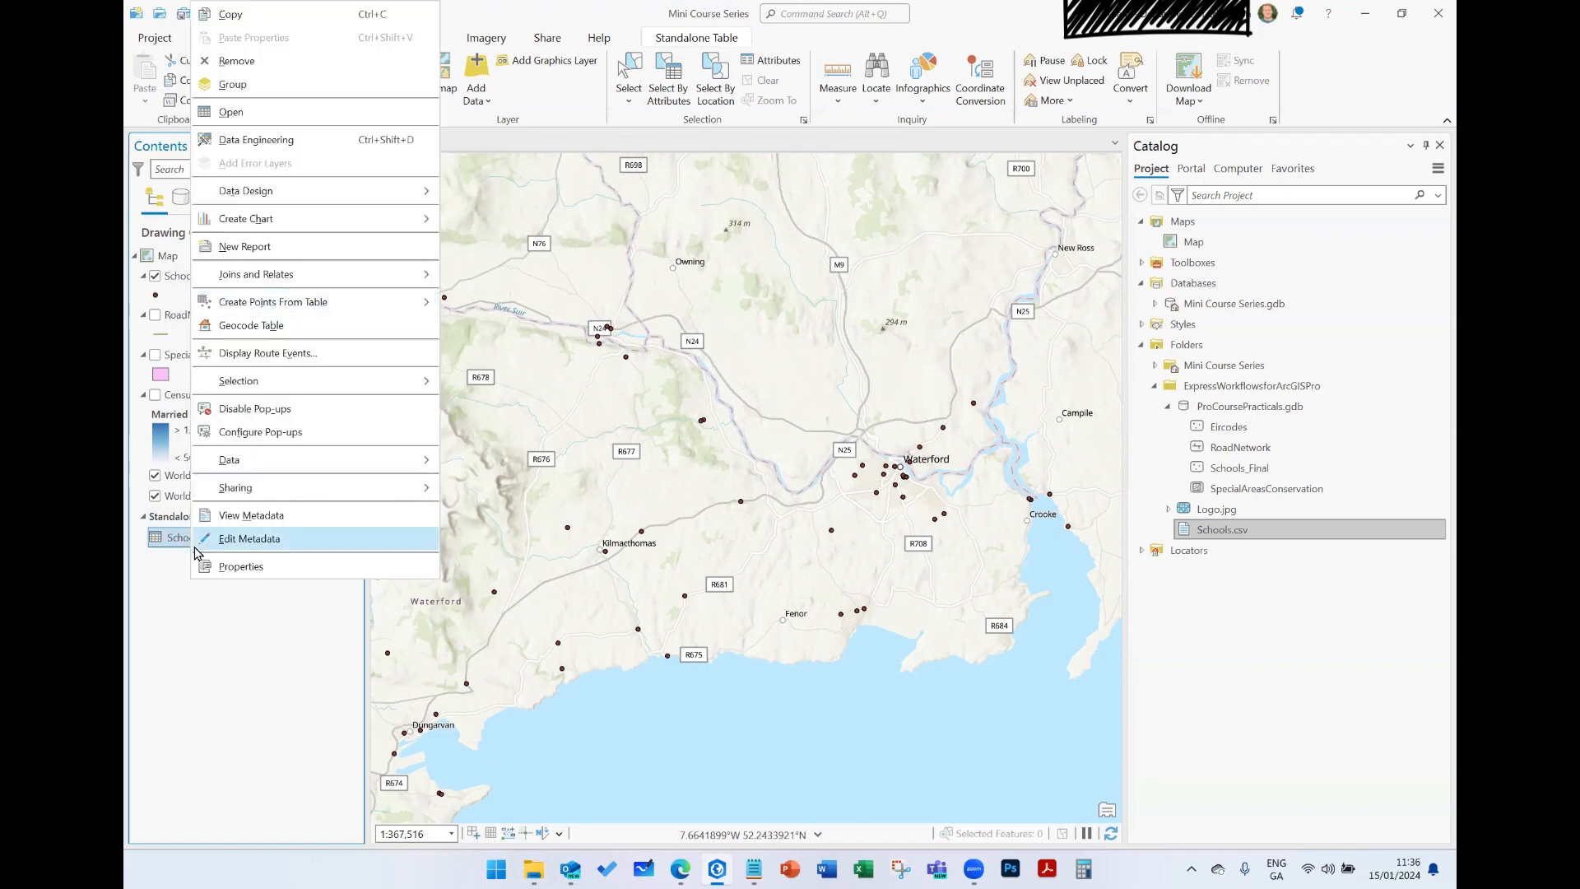
left_click(246, 60)
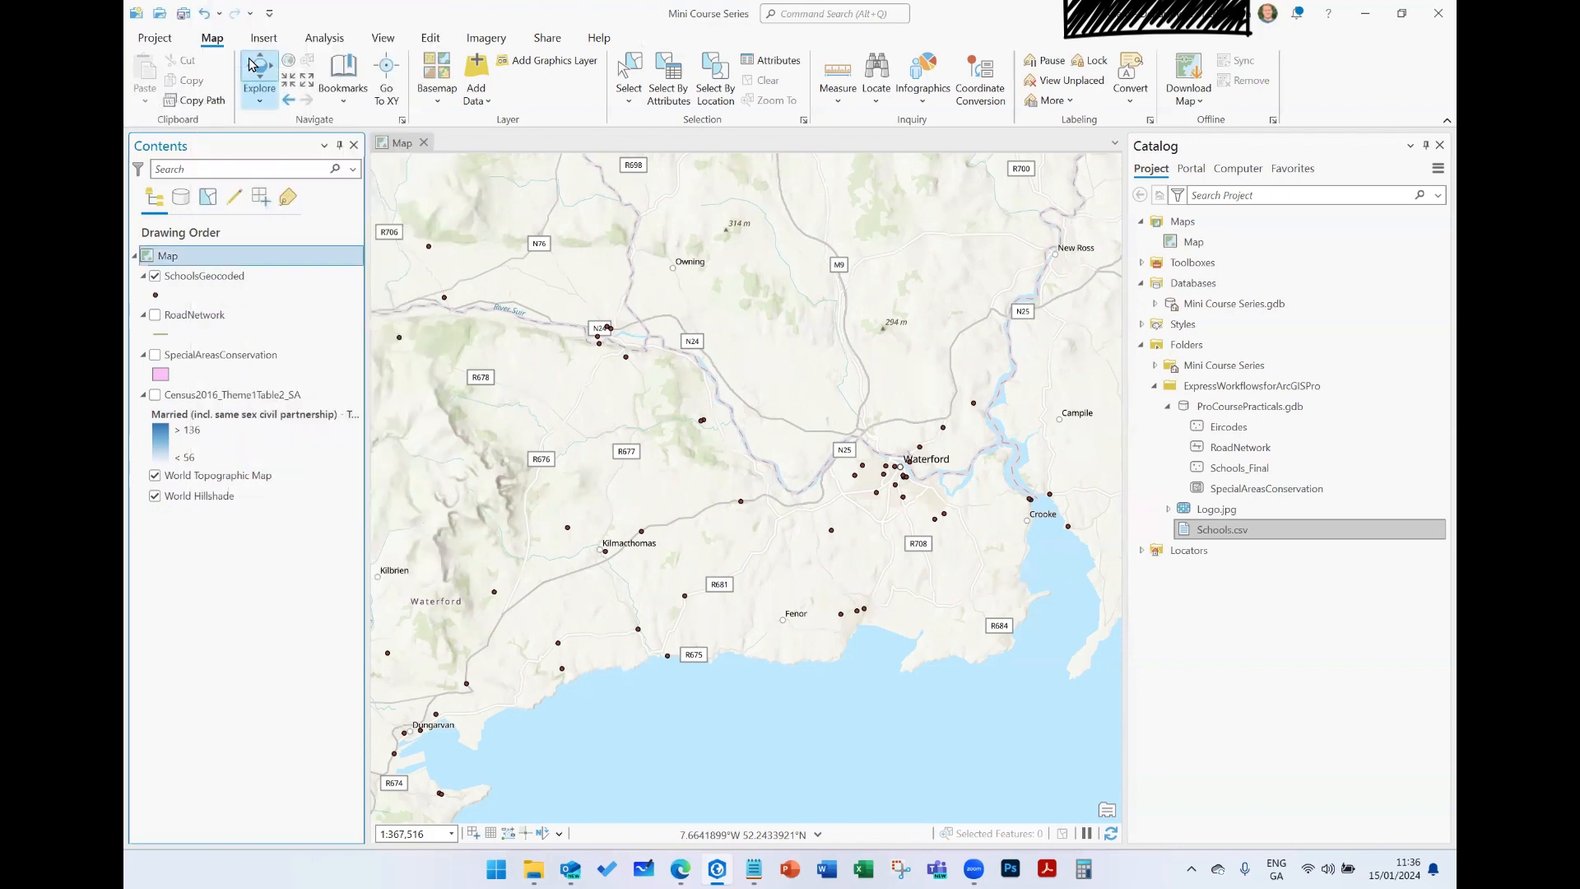
key("ctrl+s")
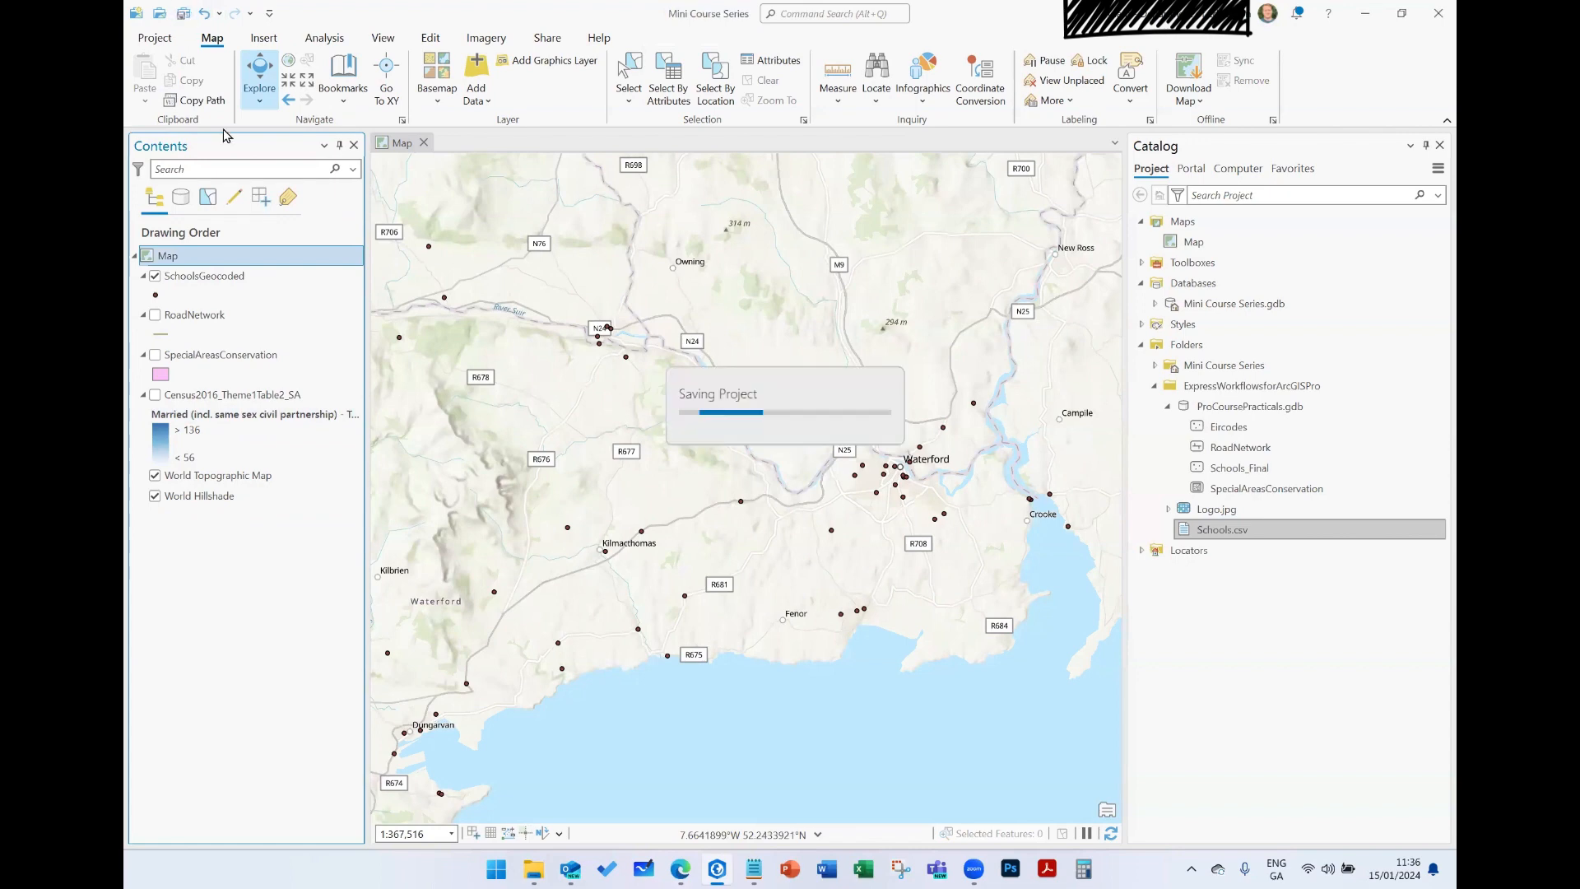